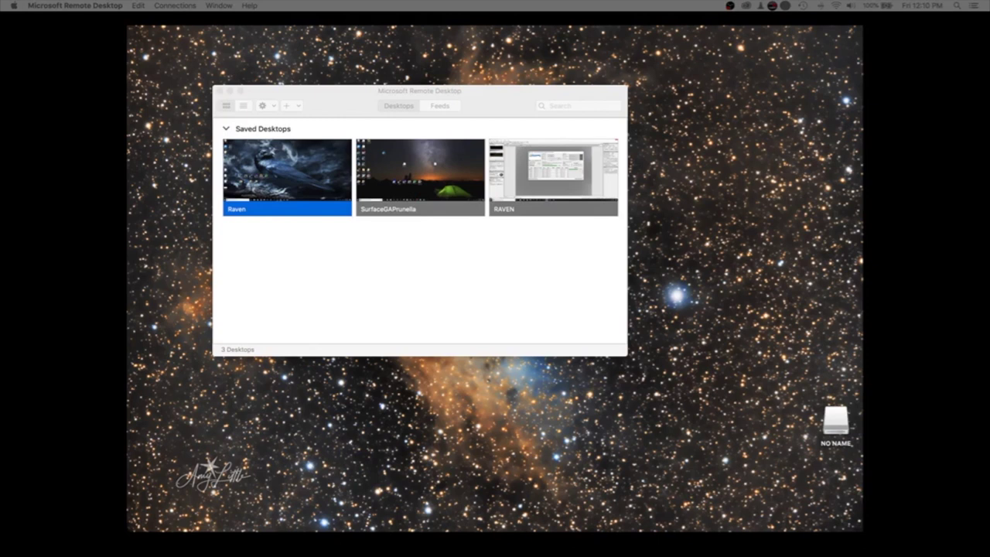
Check the full-screen weather forecast, then return to the desktop with the remote connections.
key("ctrl+Right")
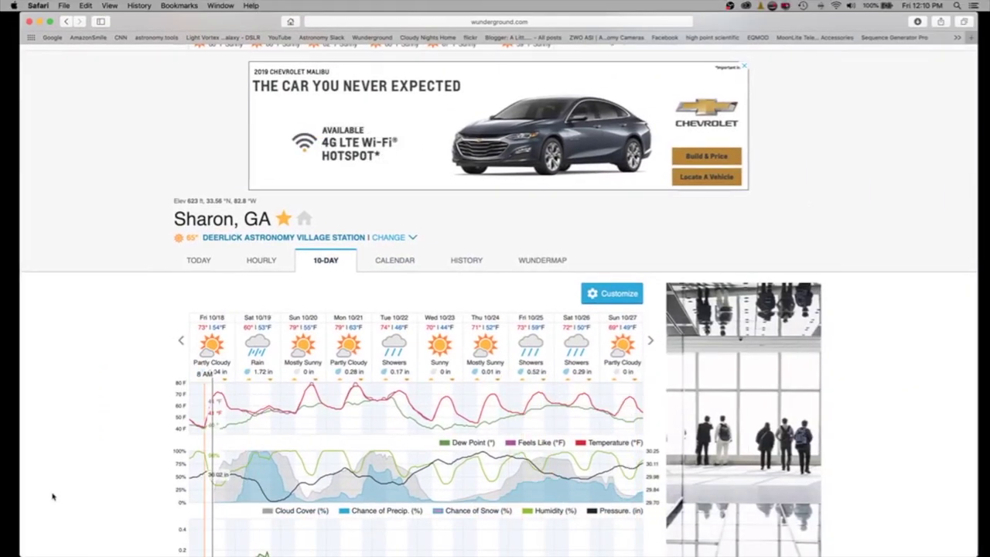
scroll(88, 493, "down", 2)
scroll(87, 493, "down", 1)
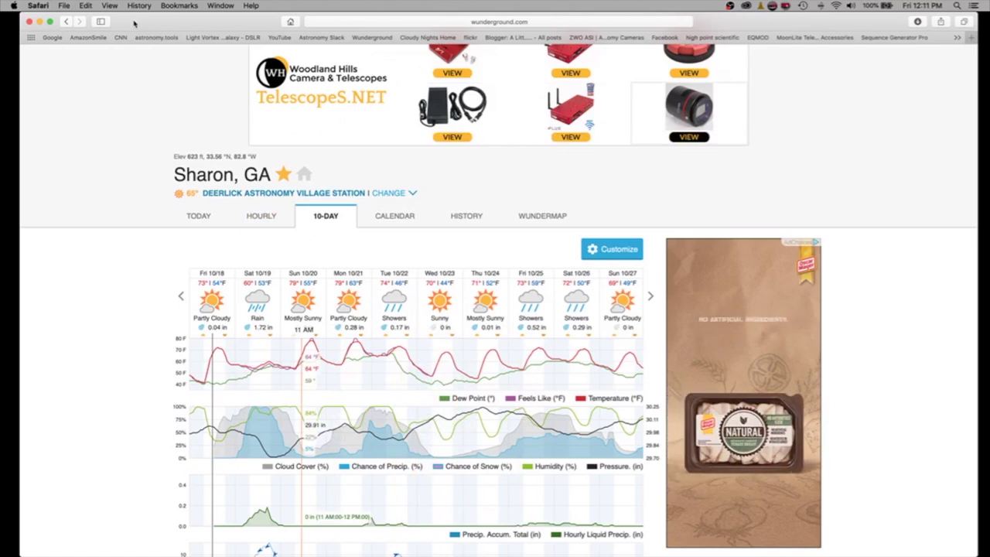
key("ctrl+Left")
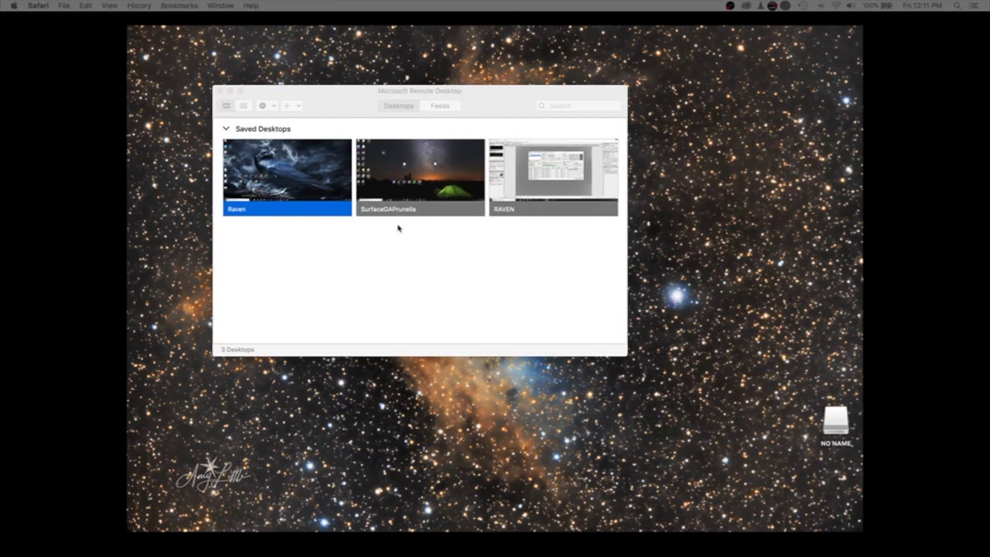
Connect to the Raven PC past the certificate warning and bring Stellarium to the front.
mouse_move(309, 176)
double_click(306, 178)
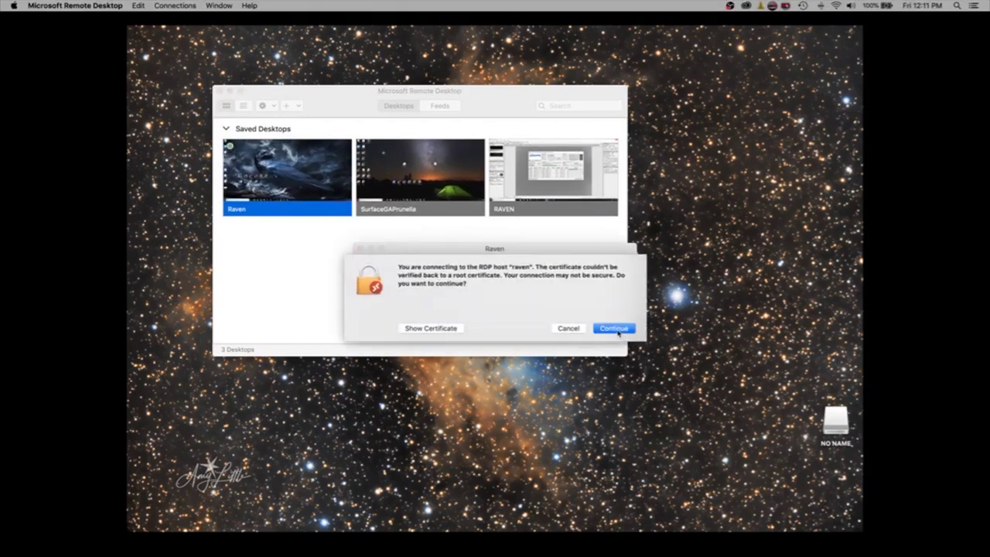
left_click(616, 331)
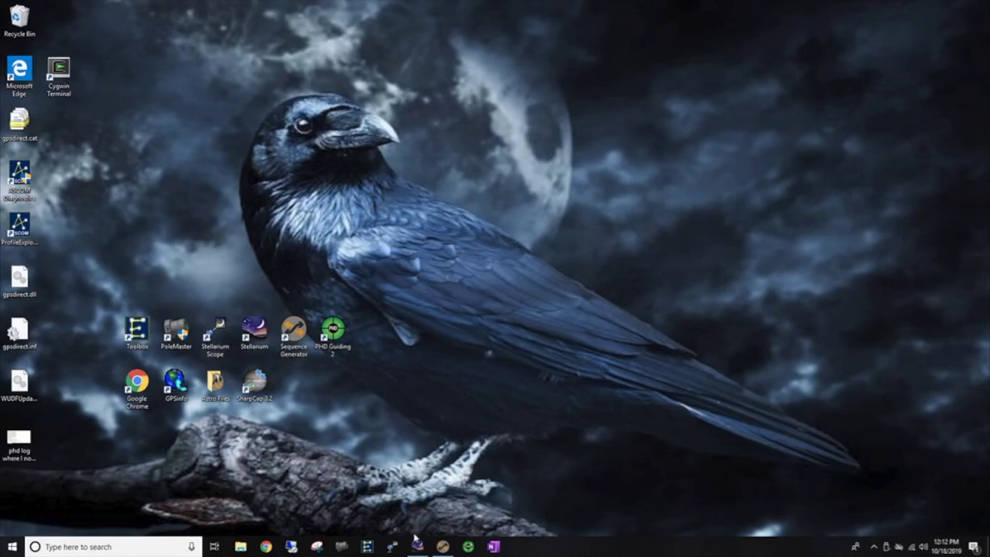
mouse_move(417, 547)
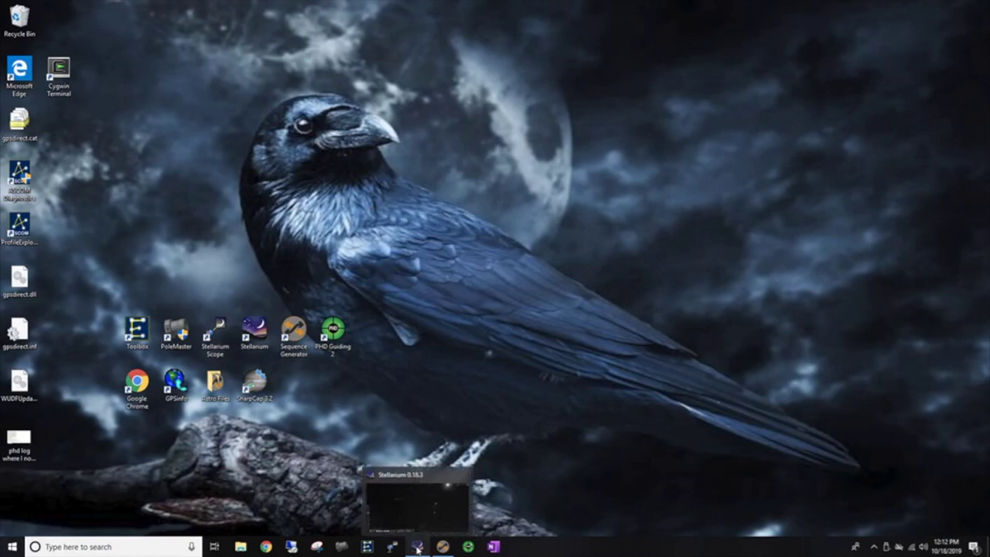
left_click(418, 547)
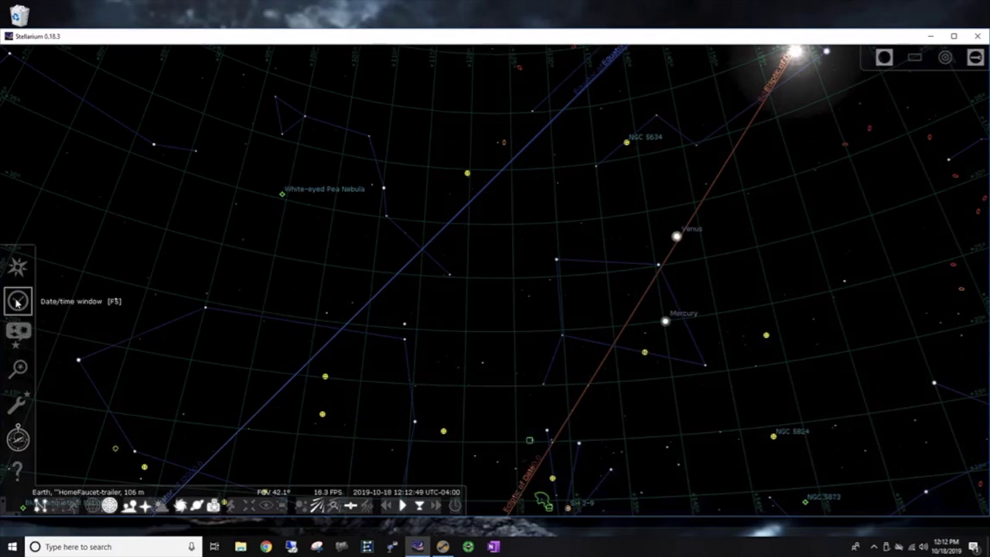
Advance Stellarium's date to 23 October 2019 in the date and time window.
left_click(18, 302)
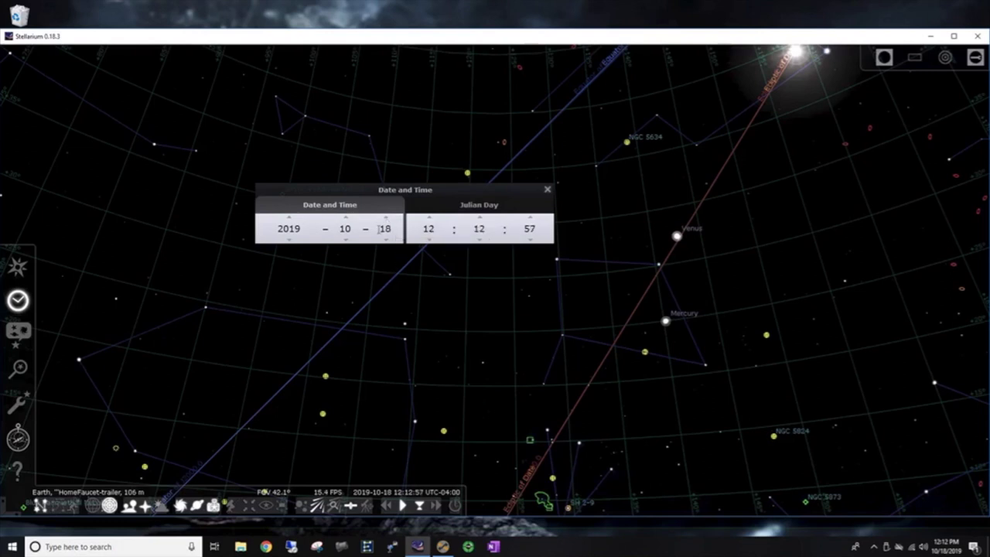
left_click(386, 220)
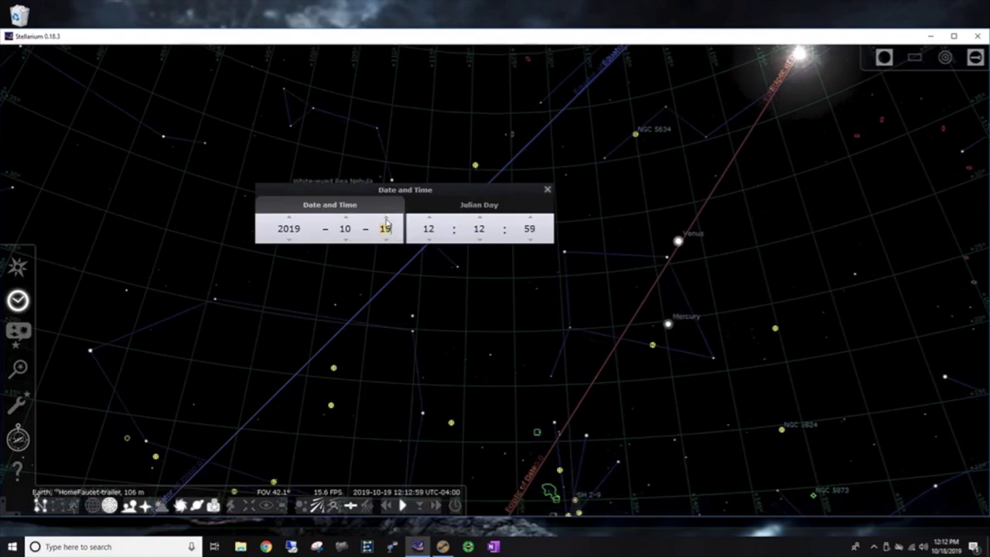
left_click(386, 220)
left_click(385, 219)
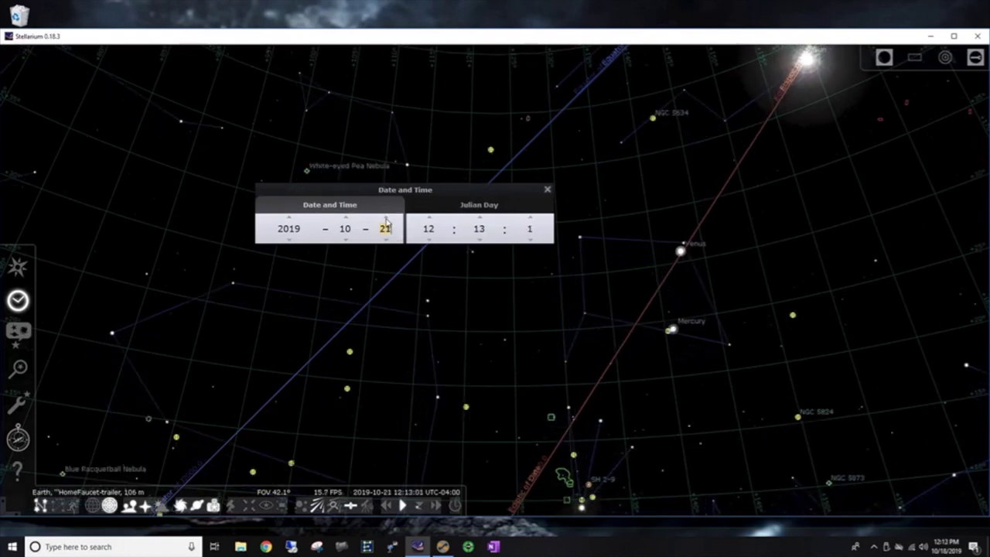
left_click(386, 220)
left_click(386, 220)
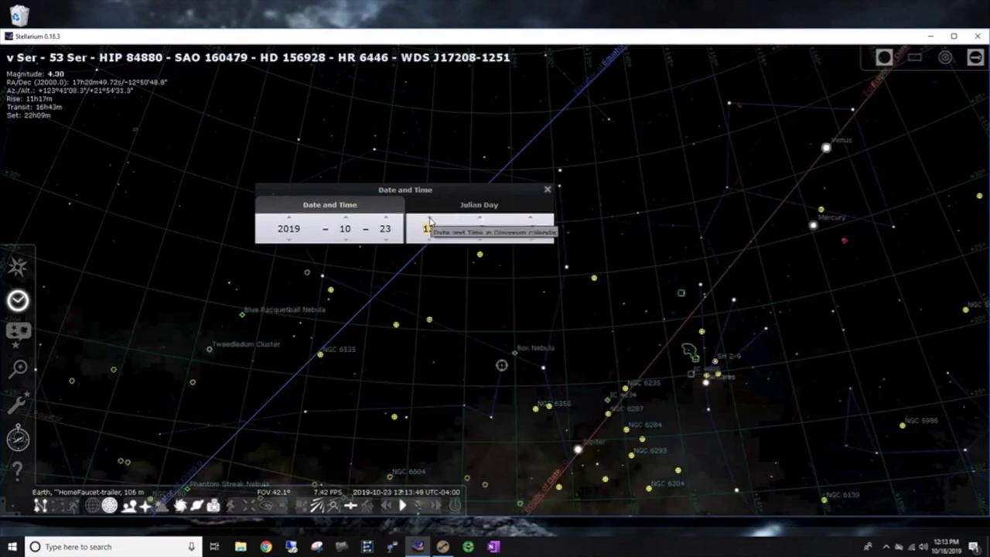
Set the hour to 20 so the clock reads 20:14, then close the window.
left_click(429, 220)
left_click(429, 220)
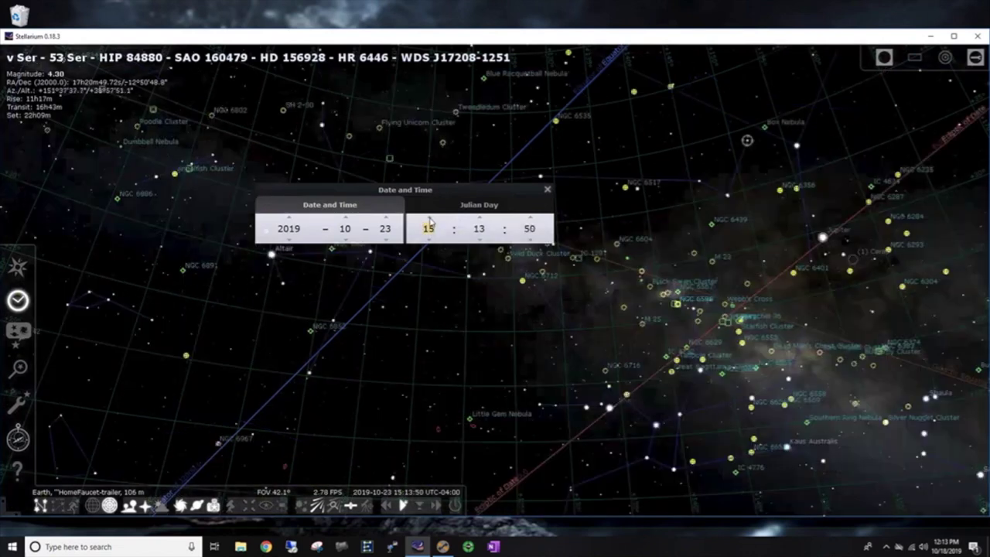
left_click(429, 220)
left_click(430, 219)
left_click(429, 219)
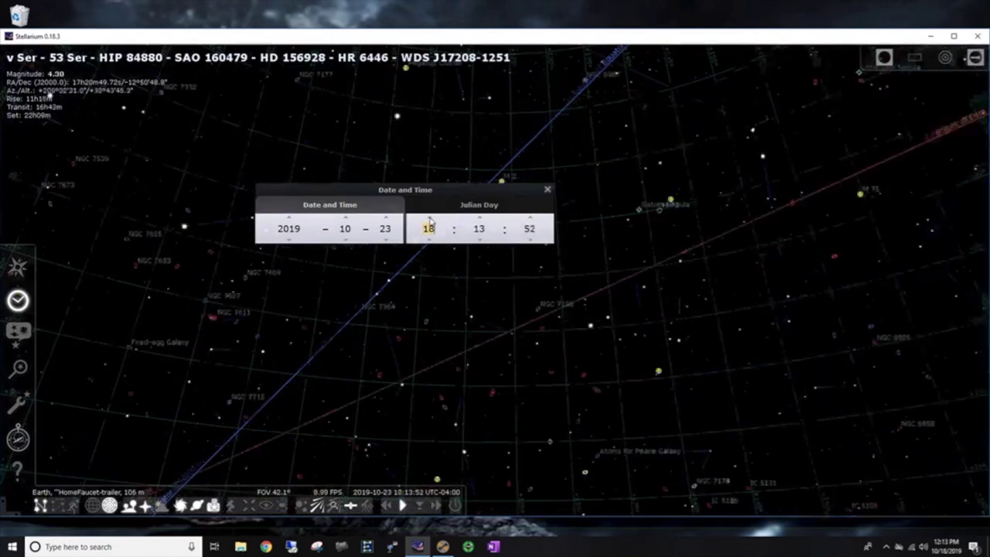
left_click(429, 220)
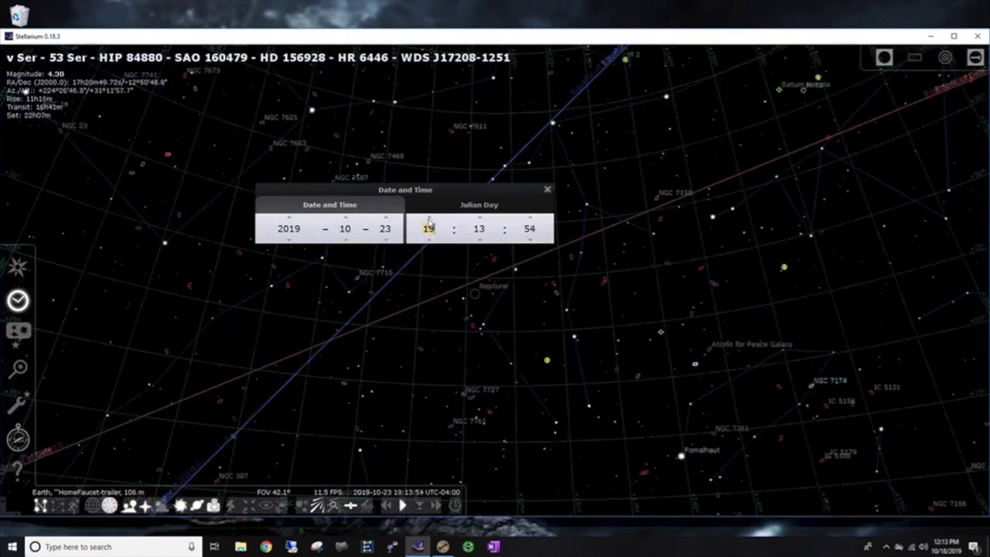
left_click(429, 219)
left_click(429, 219)
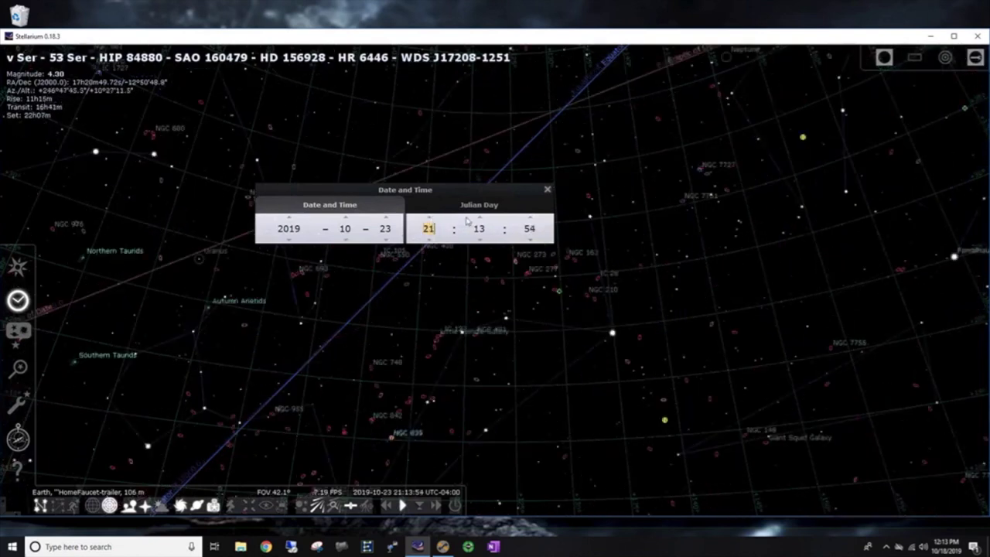
left_click(429, 241)
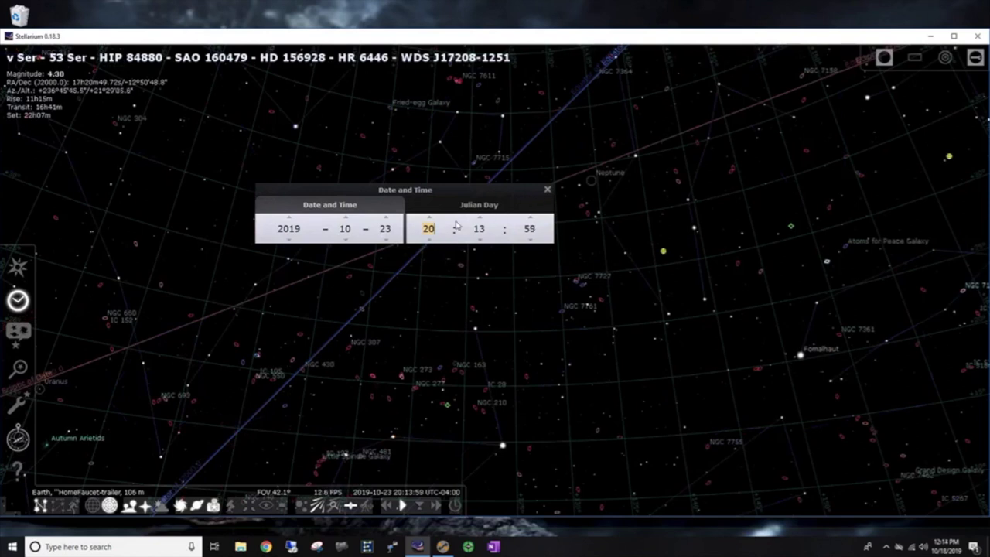
left_click(546, 189)
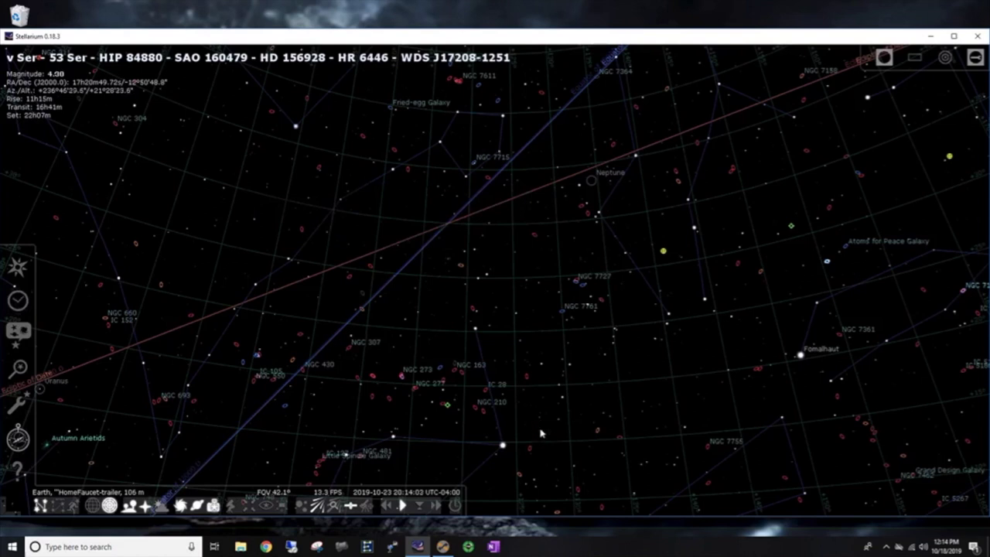
Show constellation lines and turn the view from east round to the northern horizon.
left_click_drag(543, 434, 545, 308)
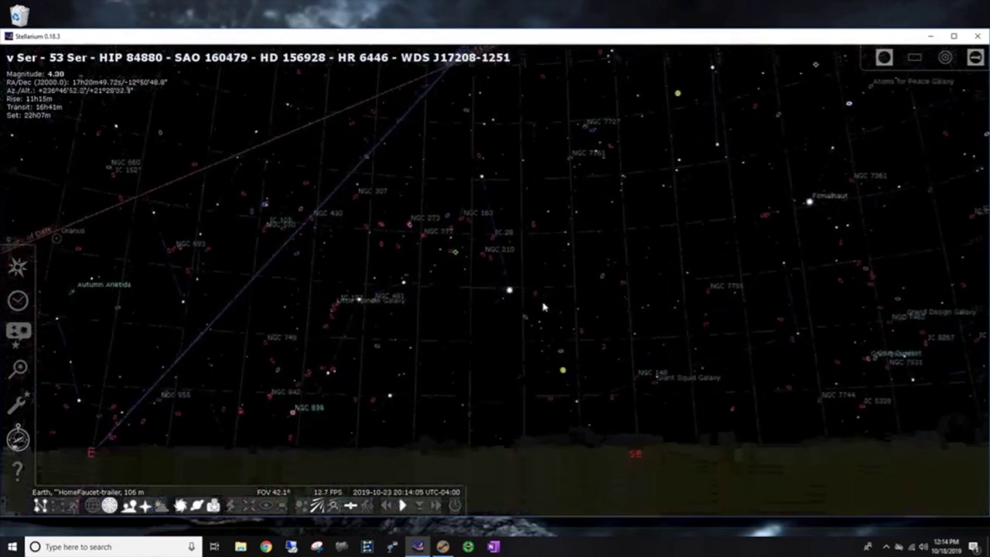
key("c")
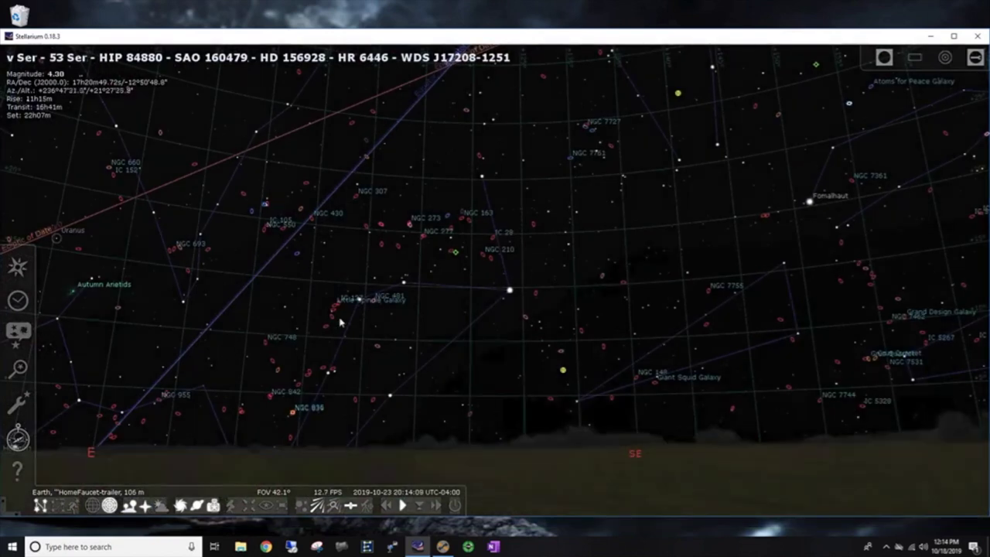
left_click_drag(402, 313, 533, 300)
key("Left")
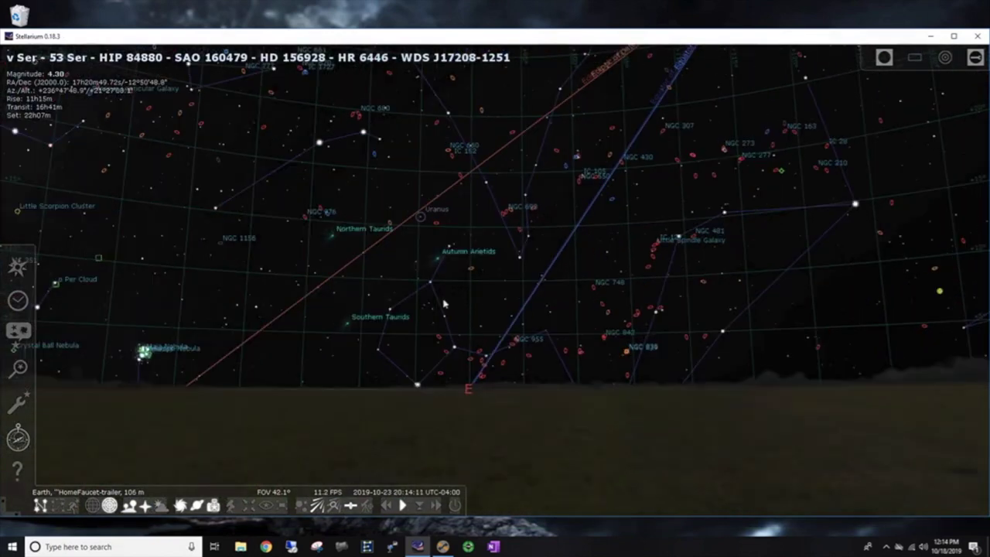
key("Left")
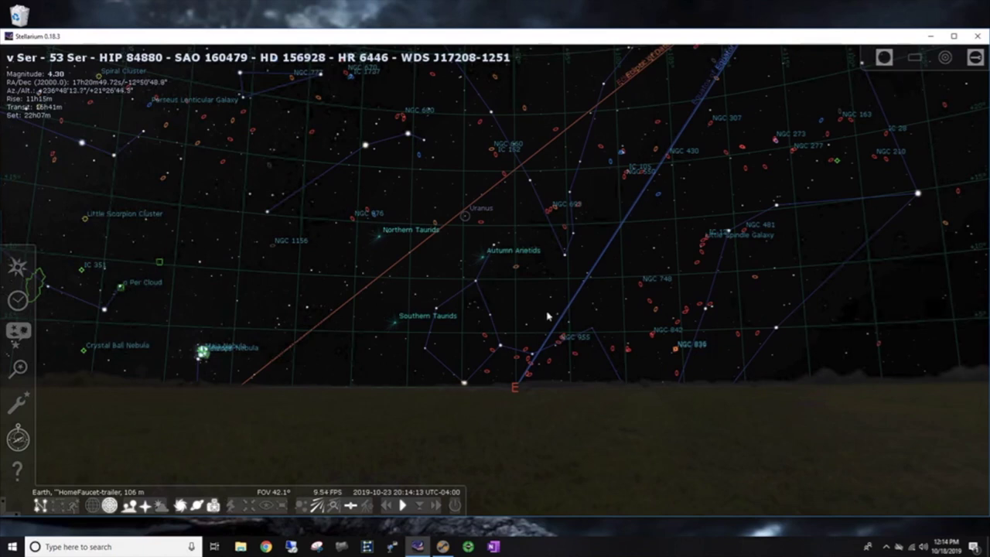
key("Left")
key("Left")
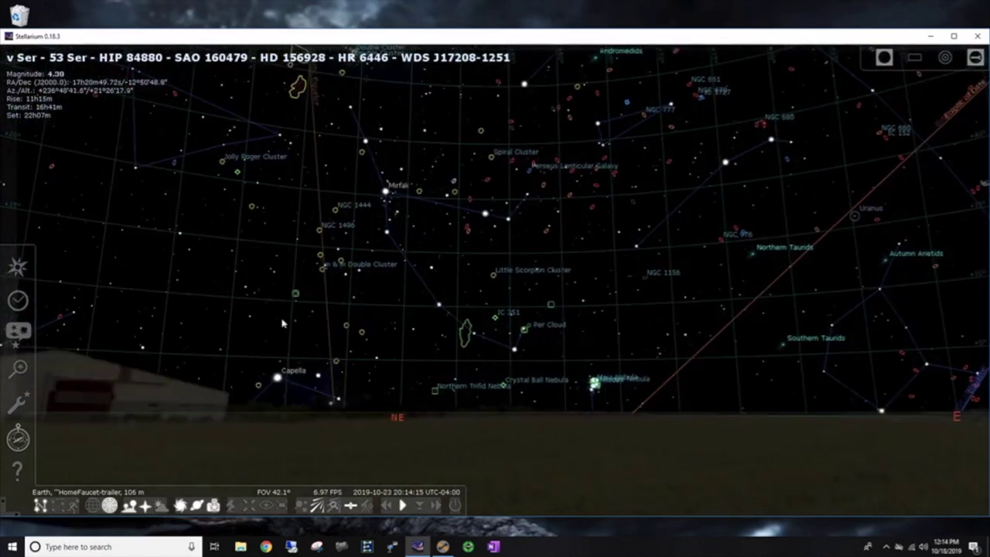
key("Left")
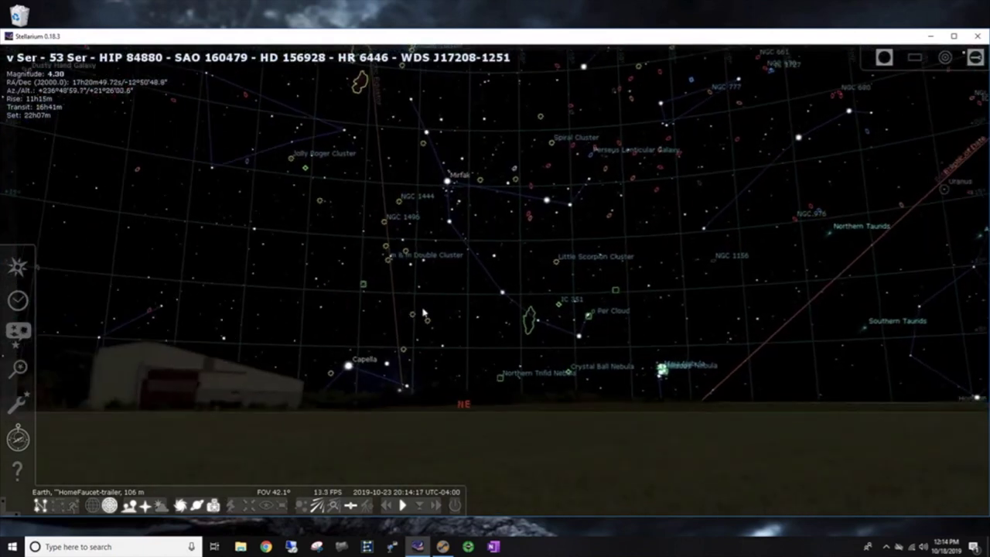
key("Left")
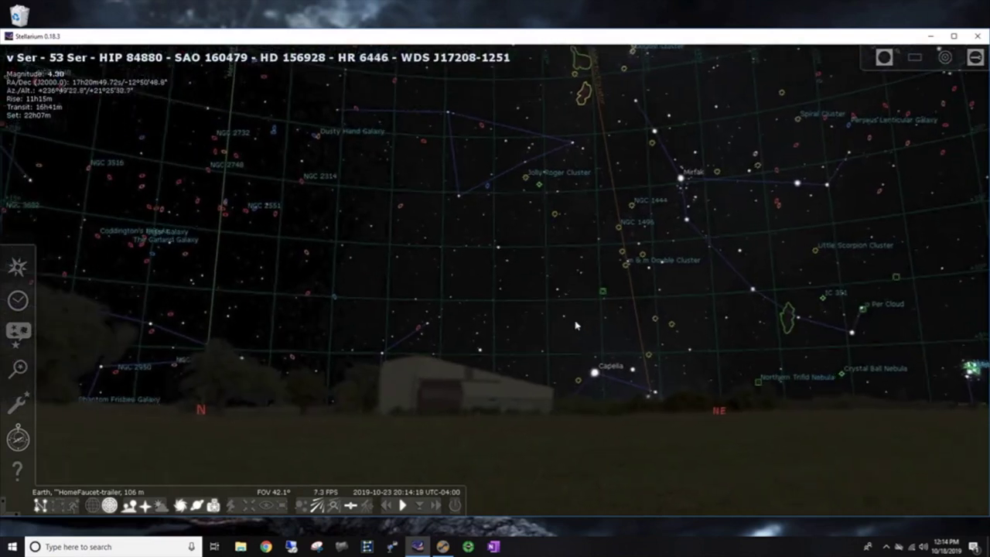
key("Left")
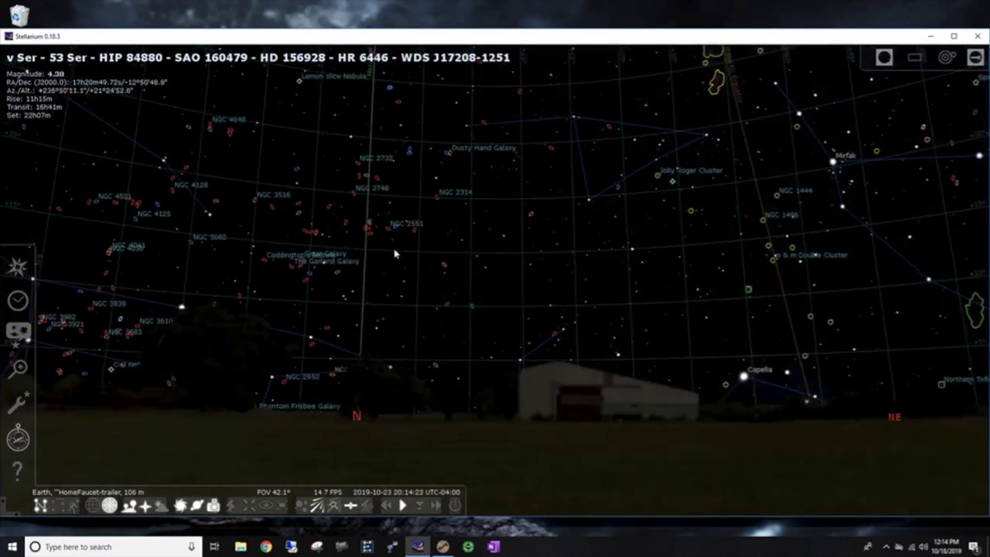
Tilt the view up, hide the atmosphere, and pan to the northeast near Capella.
key("Up")
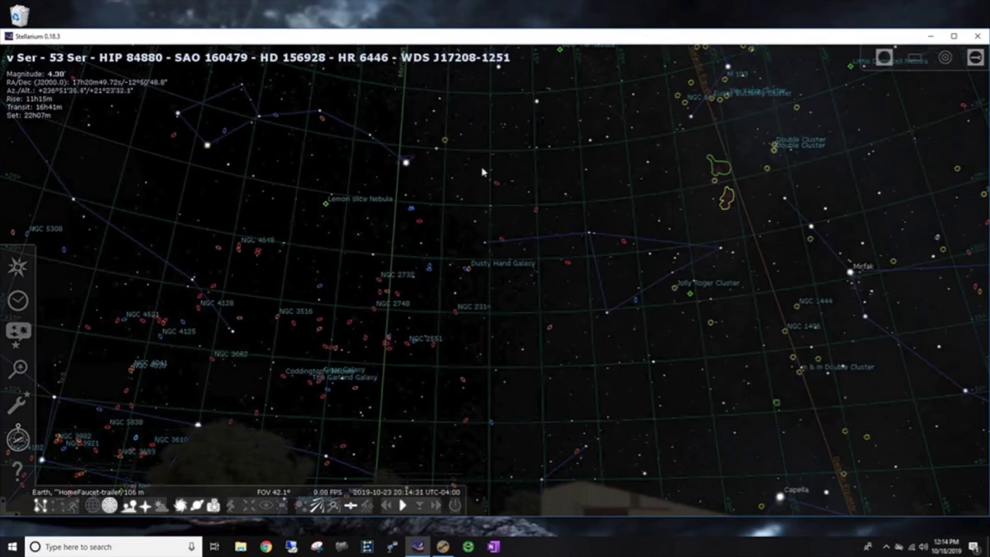
key("a")
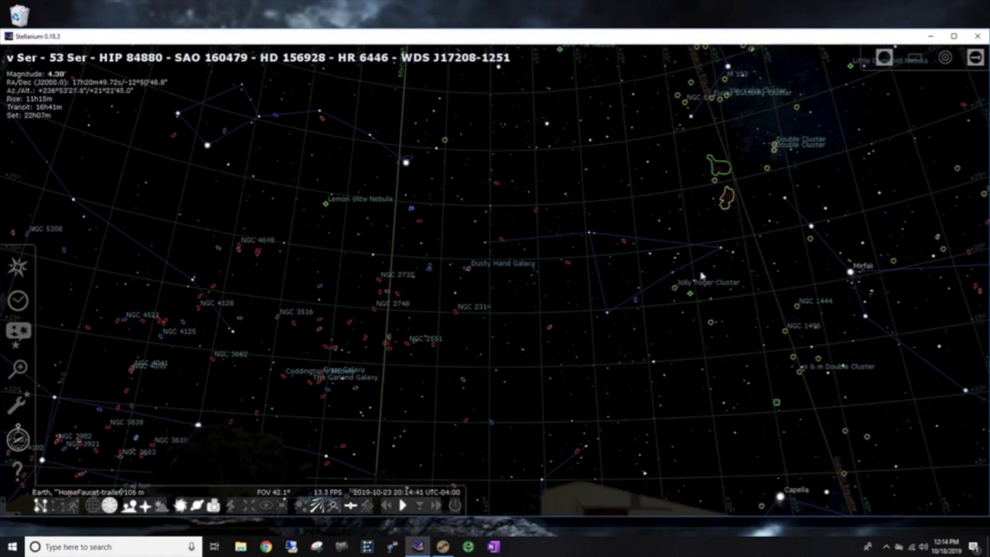
left_click_drag(702, 276, 479, 165)
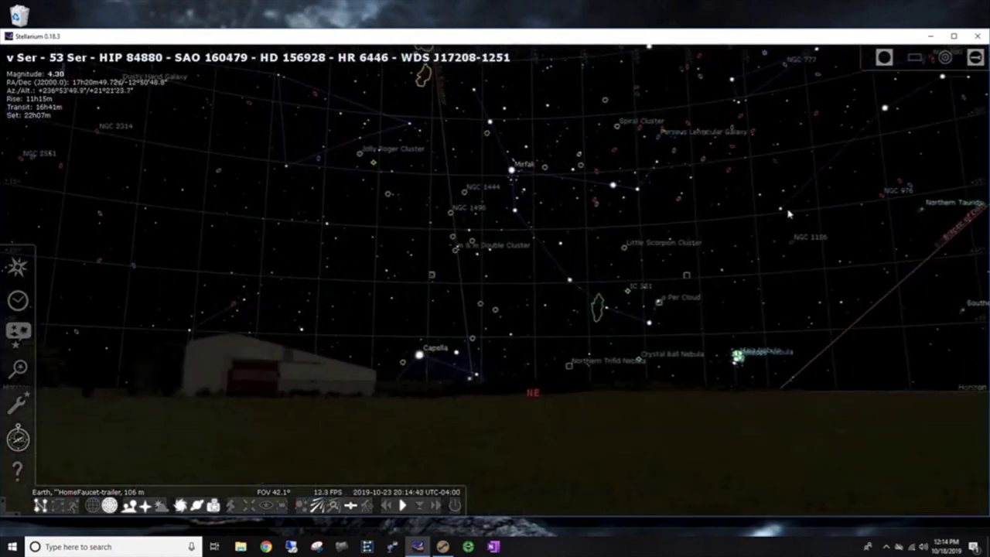
Pan across the southeastern sky and swing round toward the south and southwest.
mouse_move(789, 215)
left_mouse_down()
mouse_move(680, 232)
mouse_move(551, 308)
mouse_move(378, 316)
left_mouse_up()
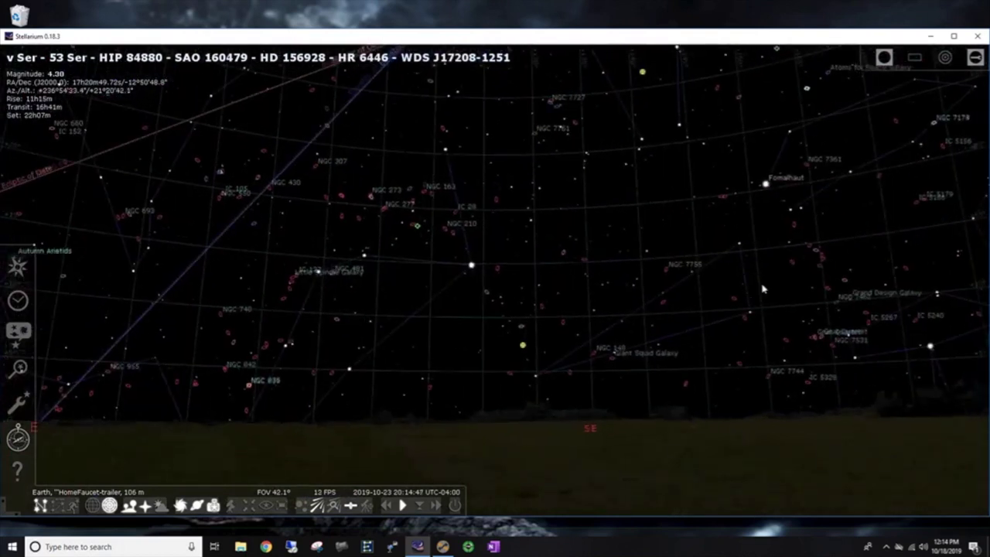
left_click_drag(762, 288, 601, 310)
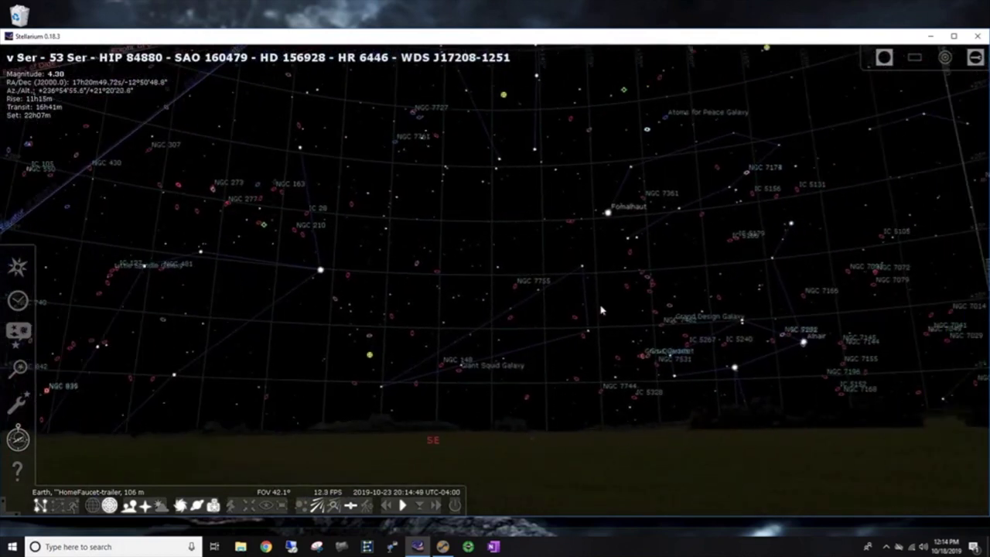
mouse_move(595, 247)
left_mouse_down()
mouse_move(579, 276)
mouse_move(577, 335)
left_mouse_up()
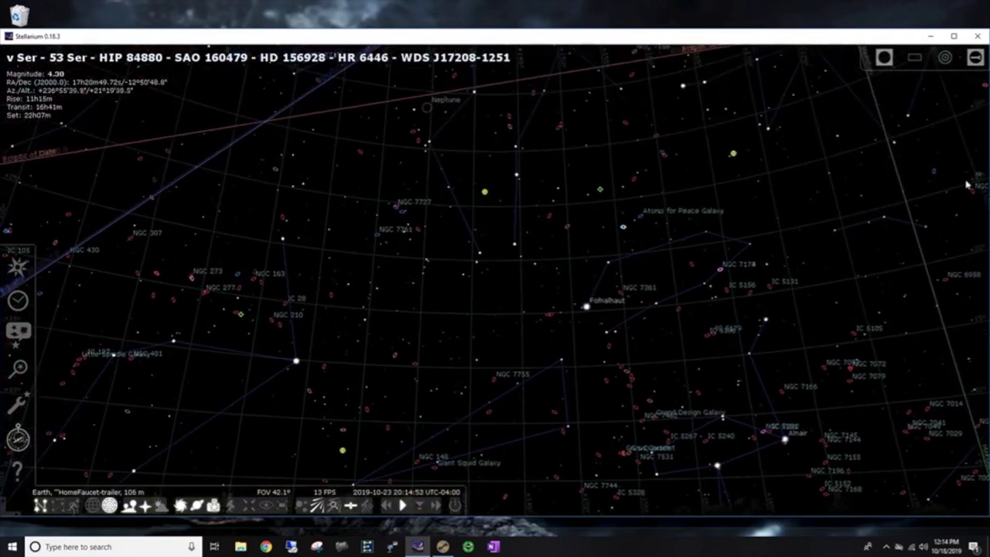
left_click_drag(705, 159, 704, 283)
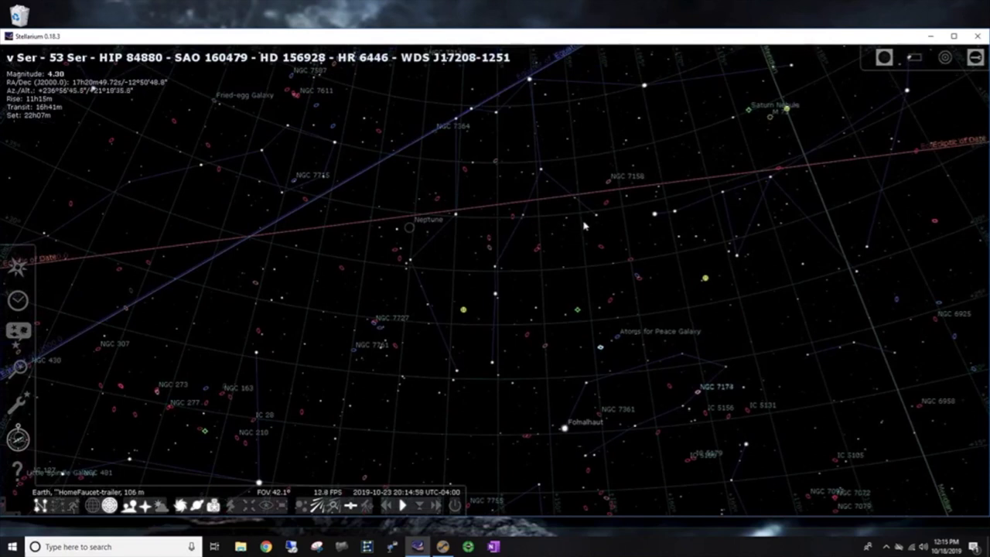
left_click_drag(704, 229, 622, 218)
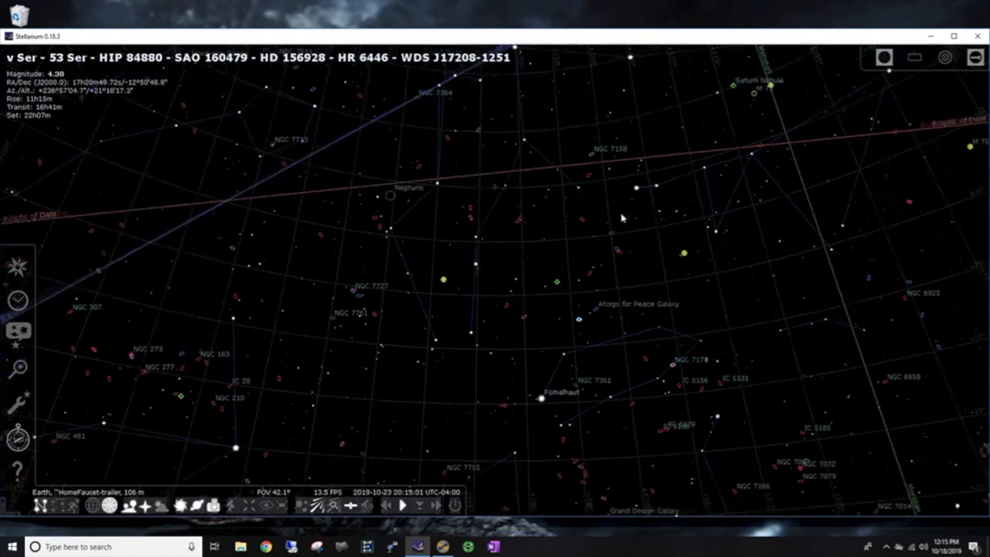
key("Right")
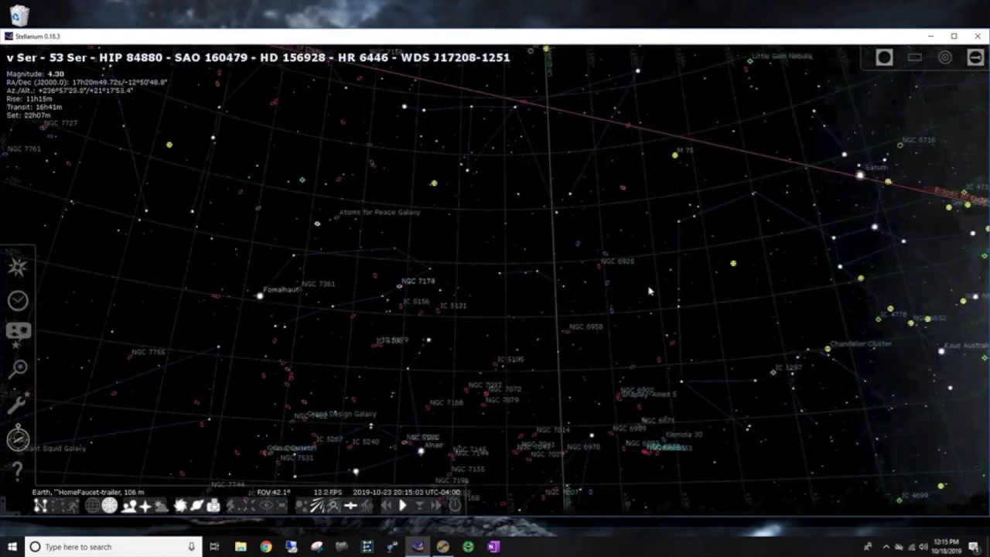
key("Down")
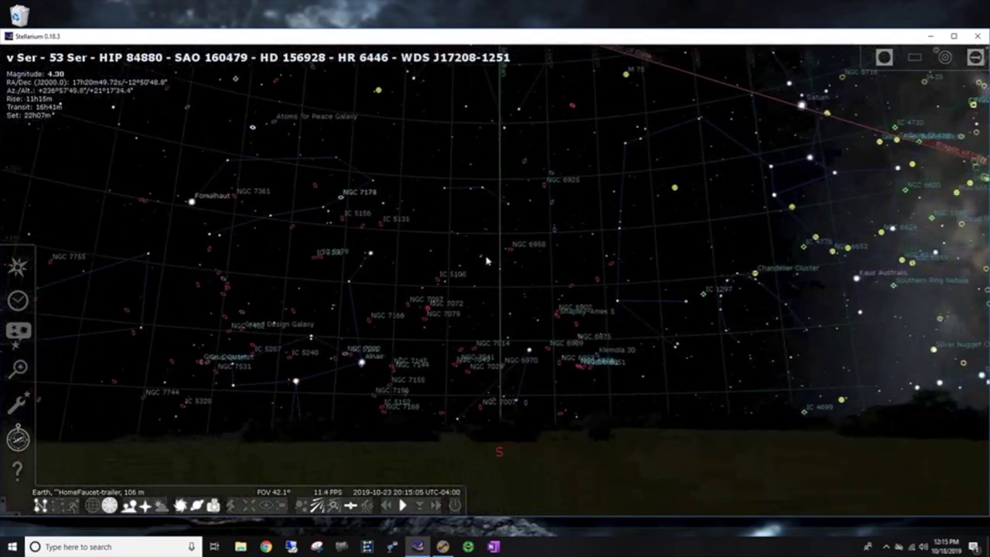
key("Right")
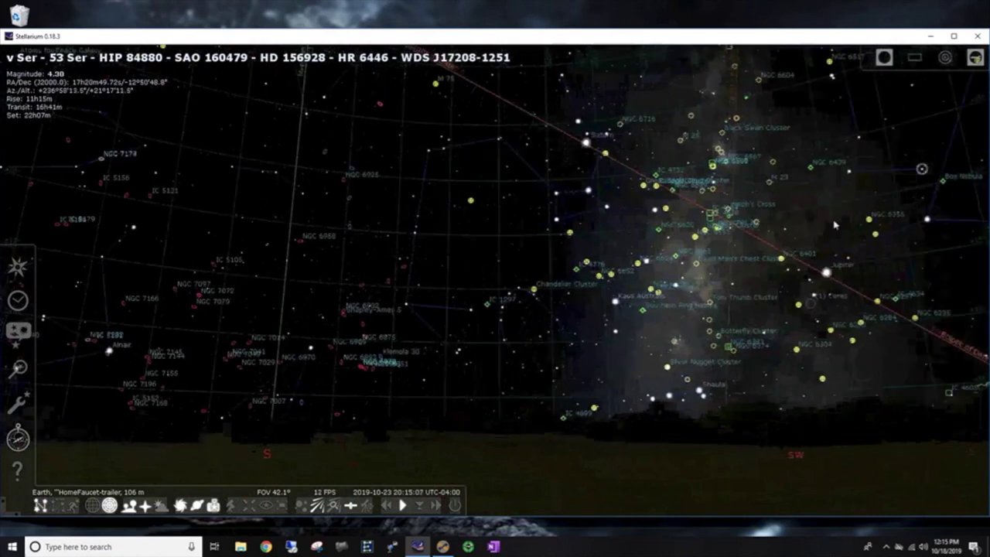
key("Up")
key("Right")
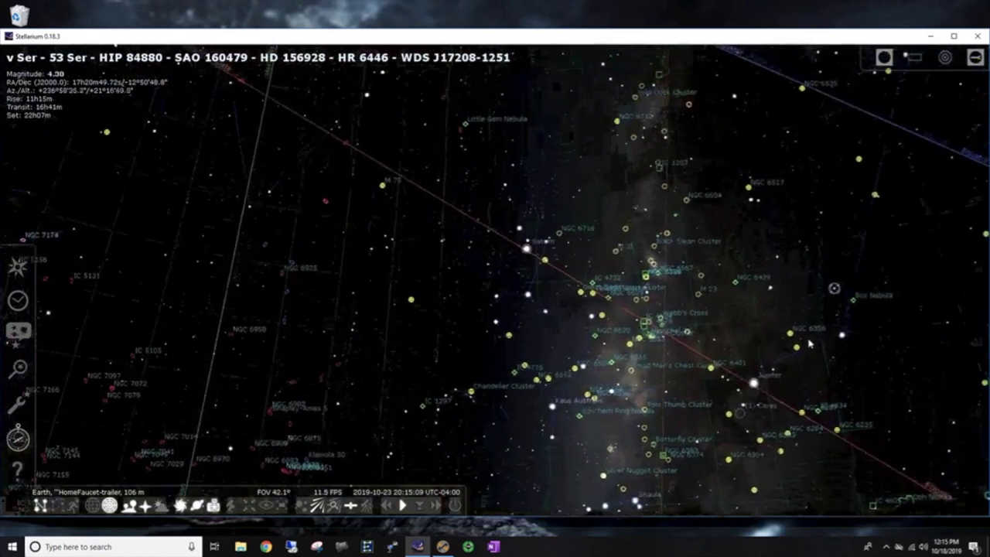
Turn on constellation lines and sky grid, then frame the southern horizon.
key("c")
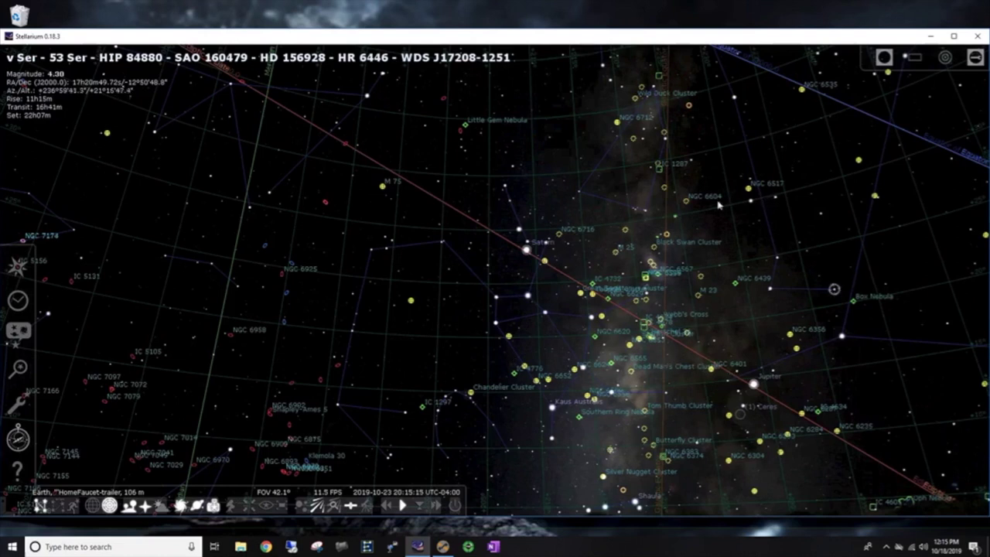
left_click_drag(717, 141, 706, 319)
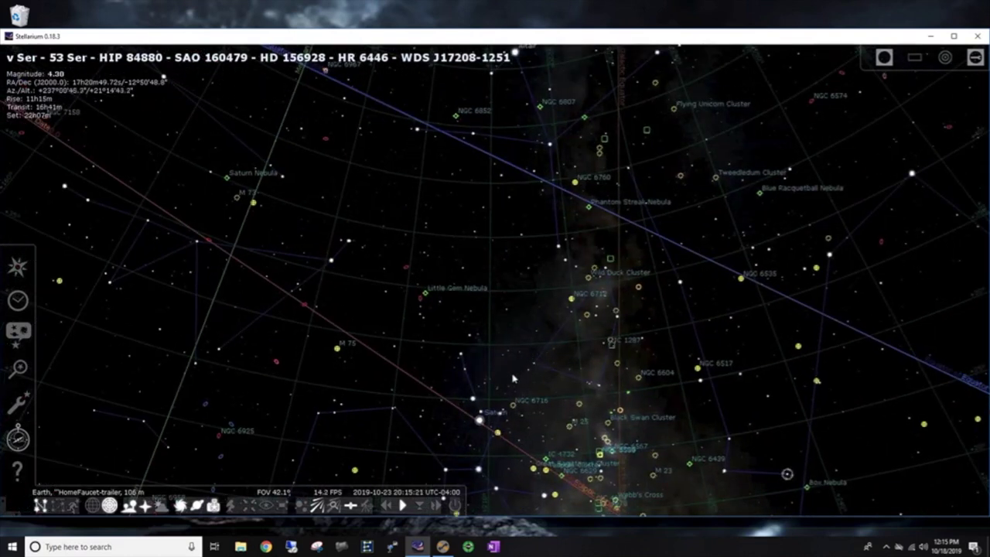
left_click_drag(321, 384, 430, 298)
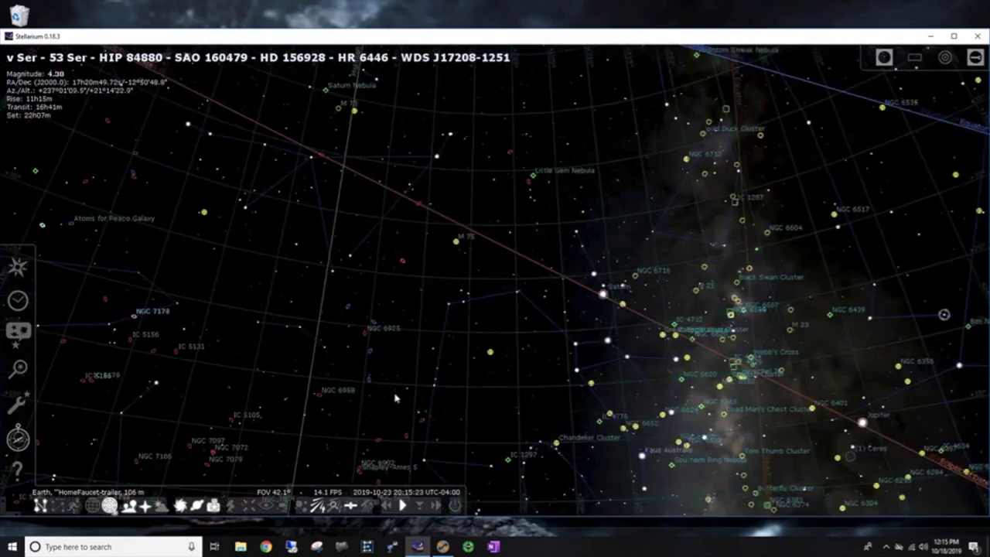
left_click_drag(321, 250, 492, 175)
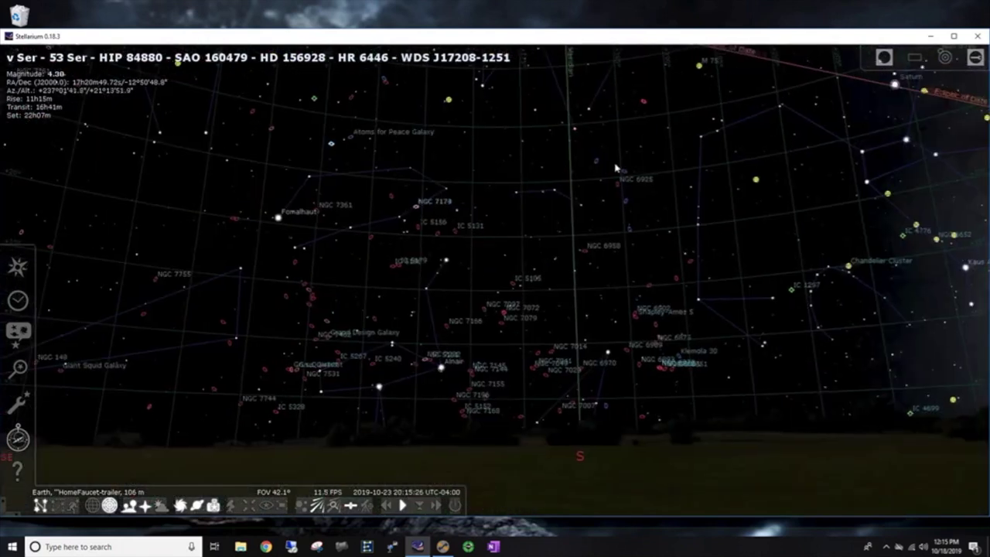
left_click_drag(426, 201, 618, 169)
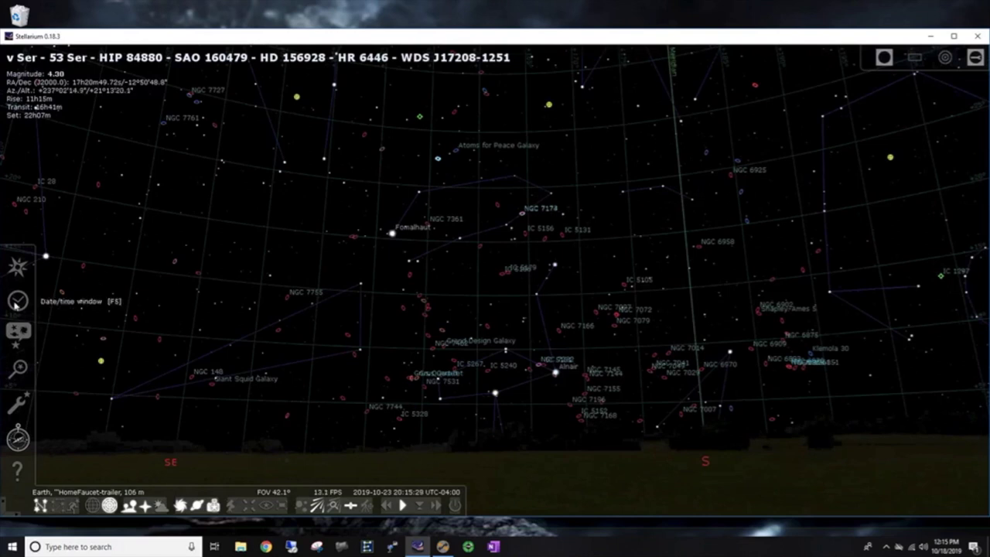
scroll(11, 267, "down", 1)
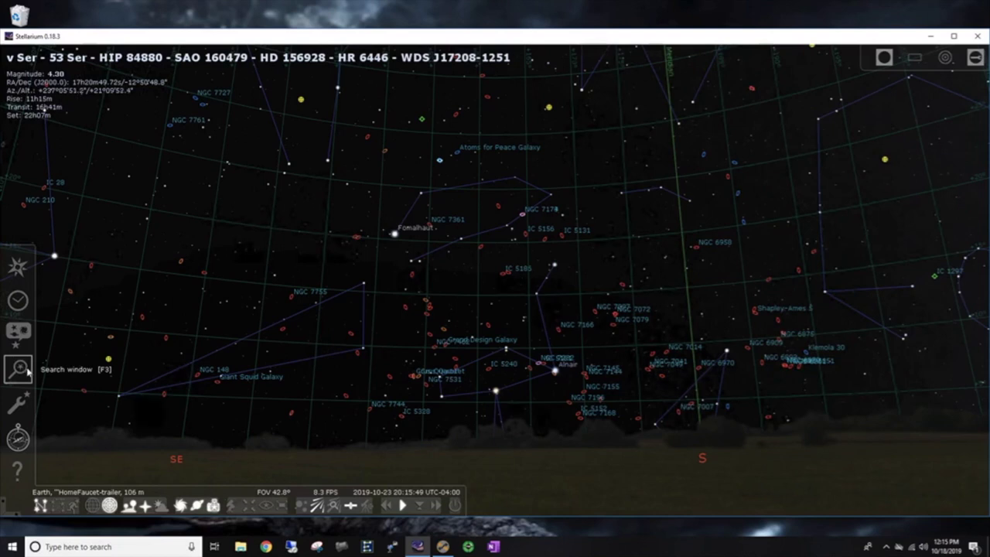
Search for 'iris nebula' and slew the view to NGC 7023.
left_click(19, 369)
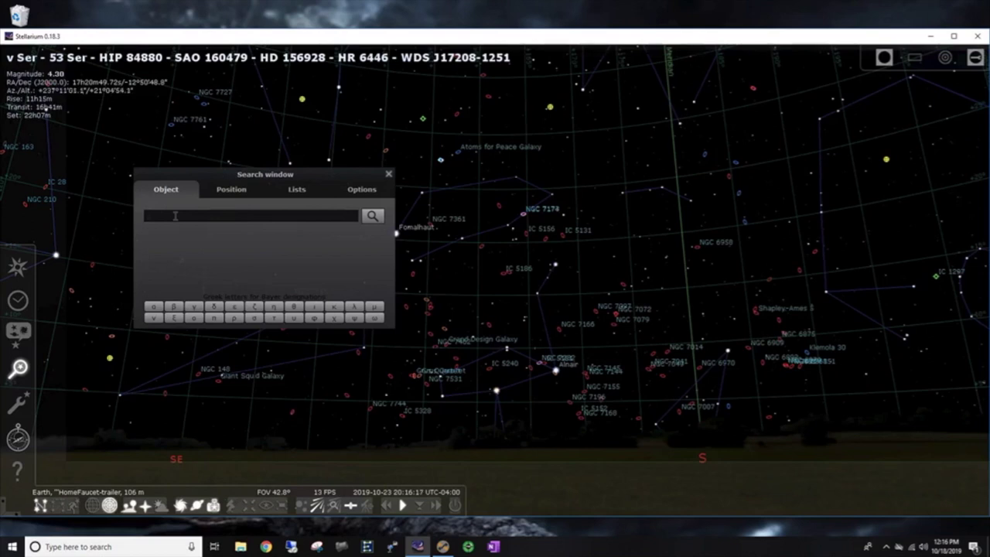
type("iris")
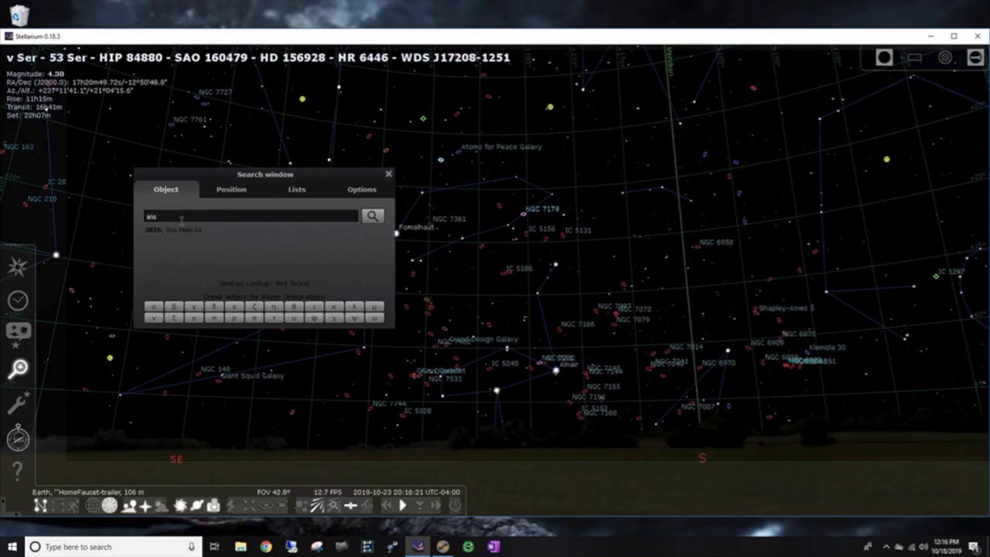
type(" nebula")
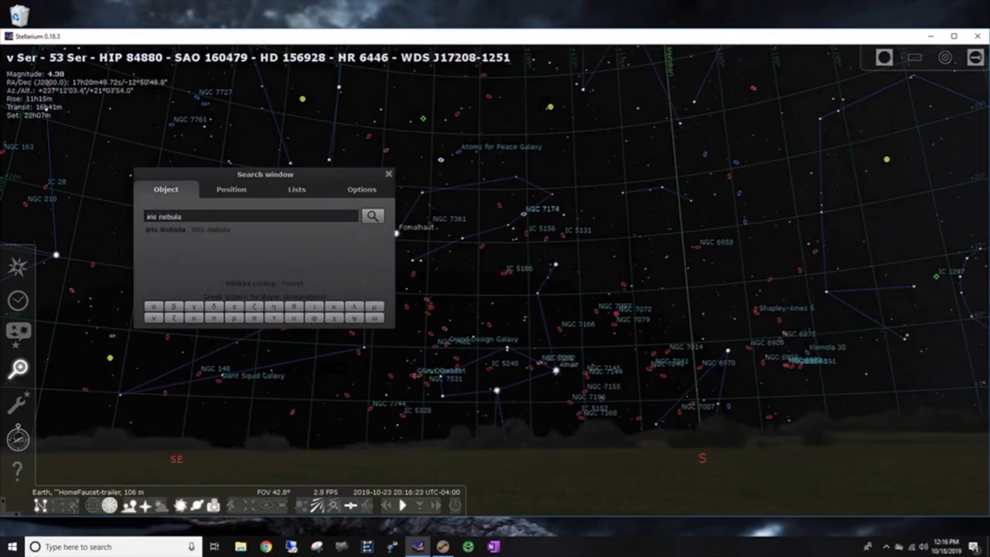
left_click(372, 218)
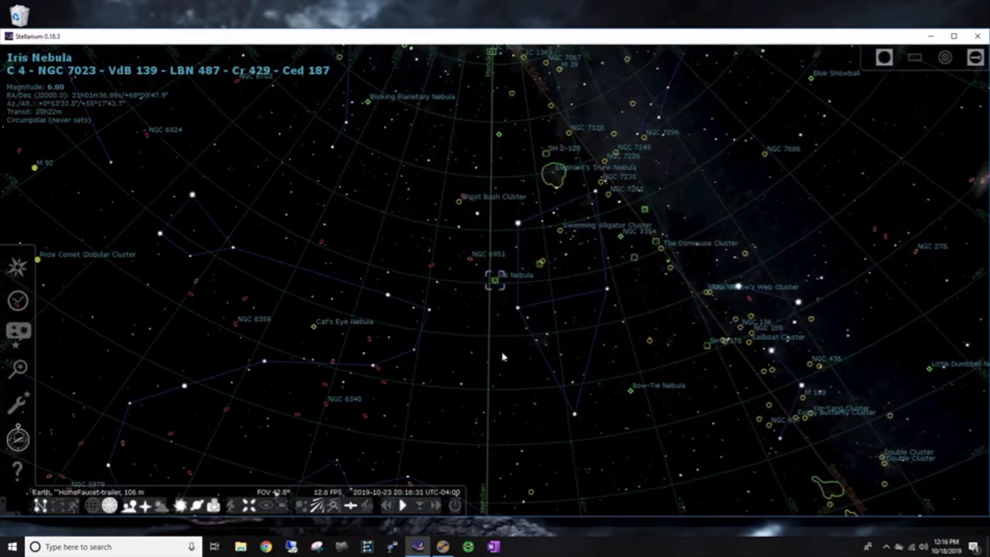
Recentre on the Iris Nebula and zoom in with Page Up to about 12° field of view.
left_click_drag(505, 340, 499, 124)
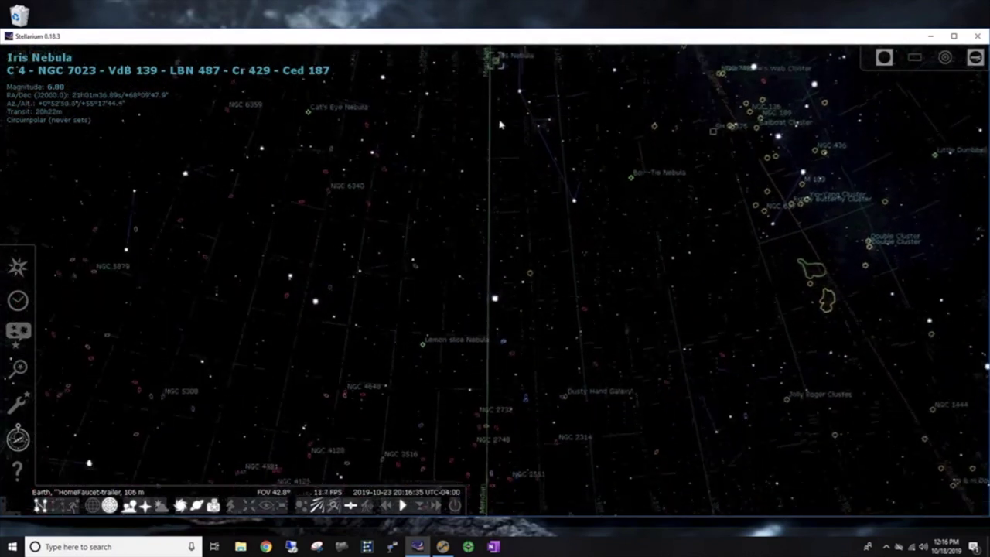
key("Down")
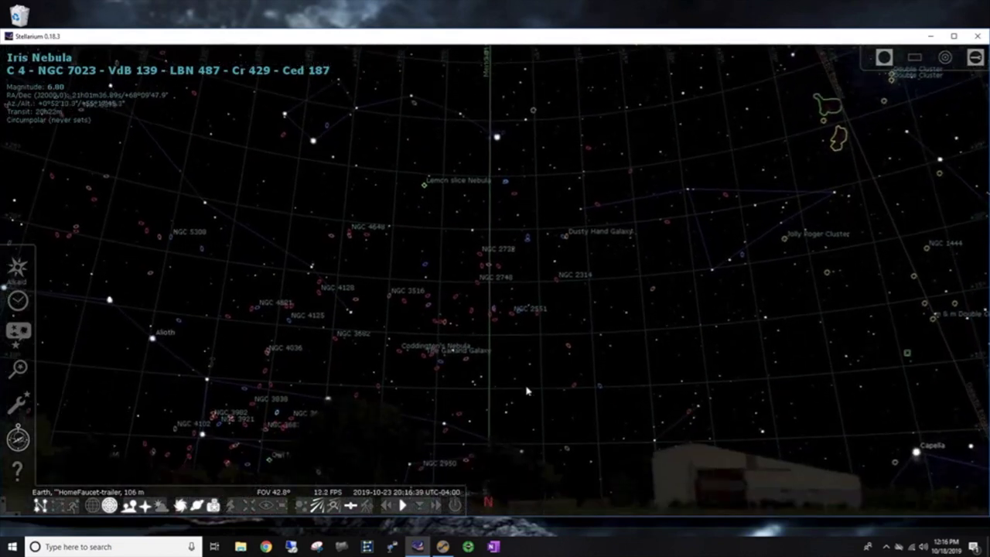
key("Up")
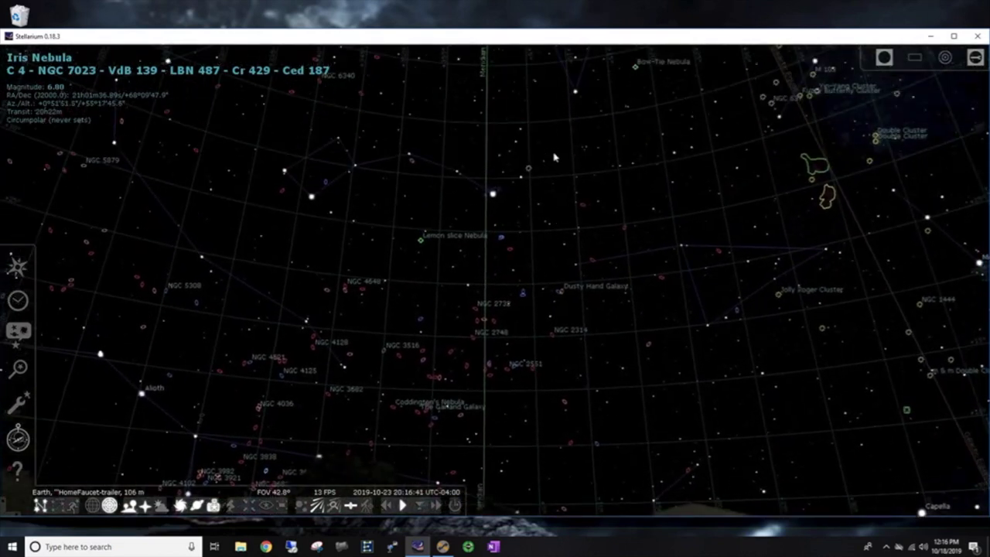
key("Up")
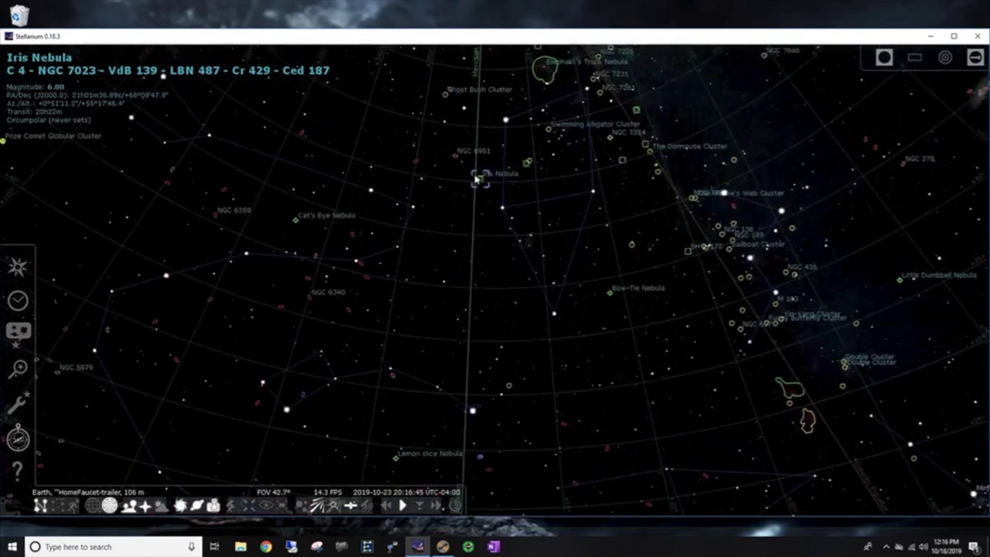
key("Page_Up")
key("Page_Up")
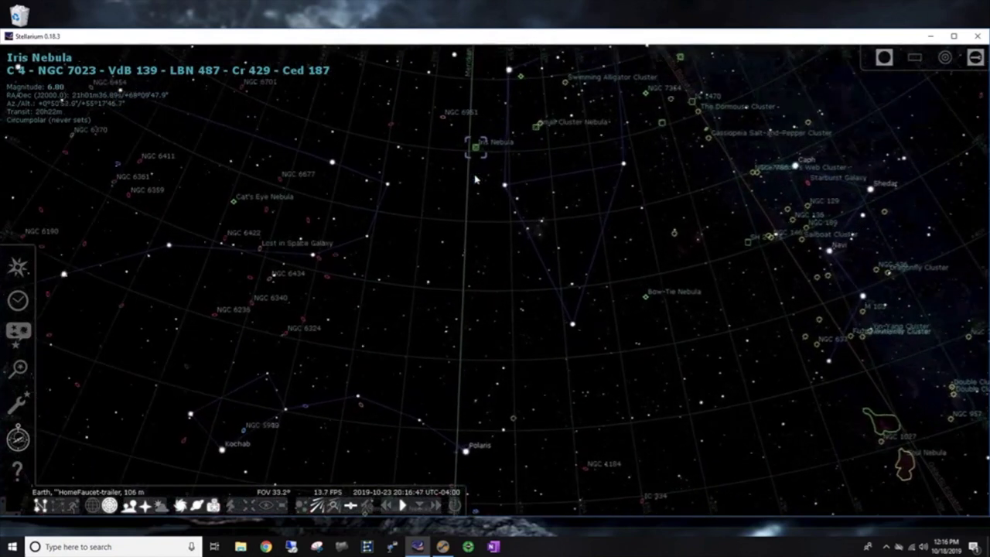
key("Up")
key("Page_Up")
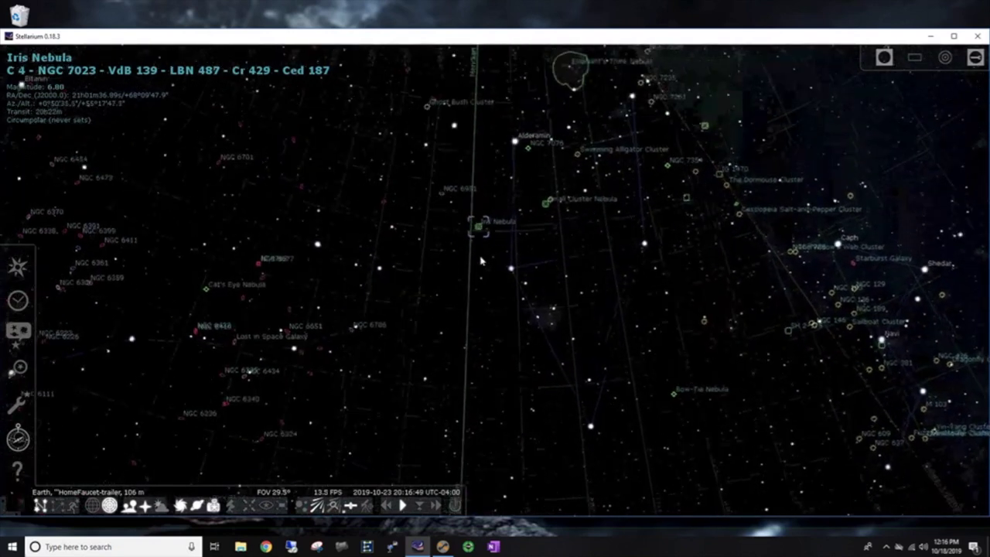
key("Page_Up")
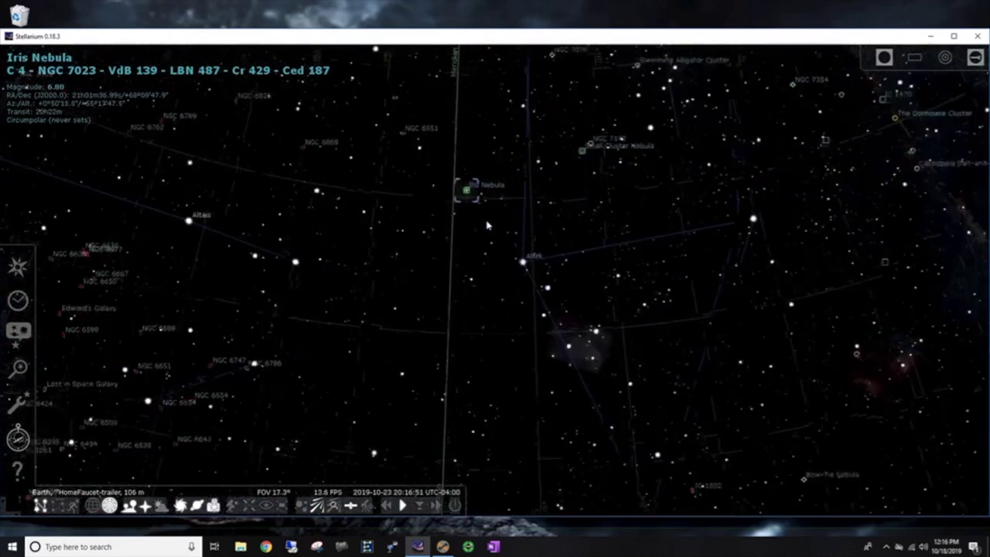
key("Page_Up")
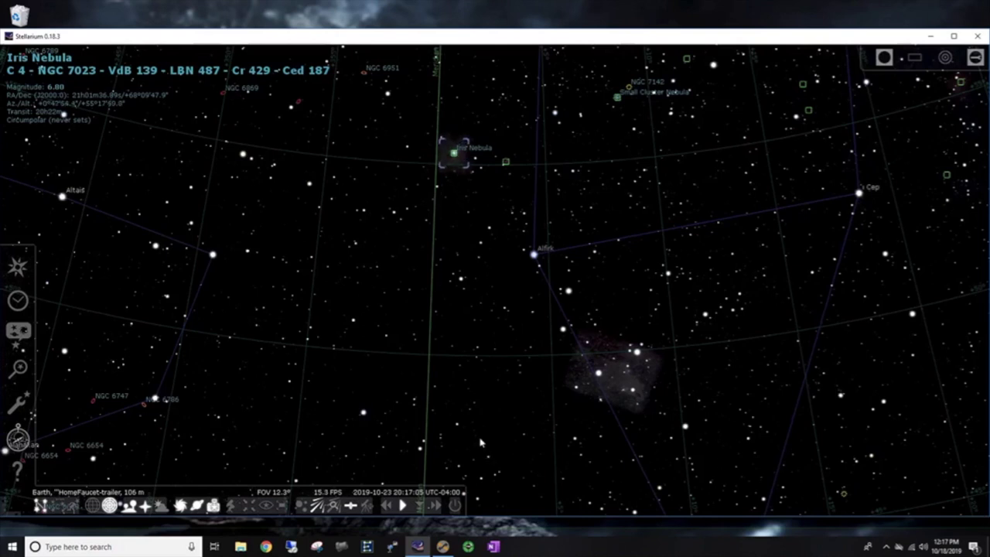
left_click_drag(480, 439, 481, 421)
scroll(480, 420, "down", 5)
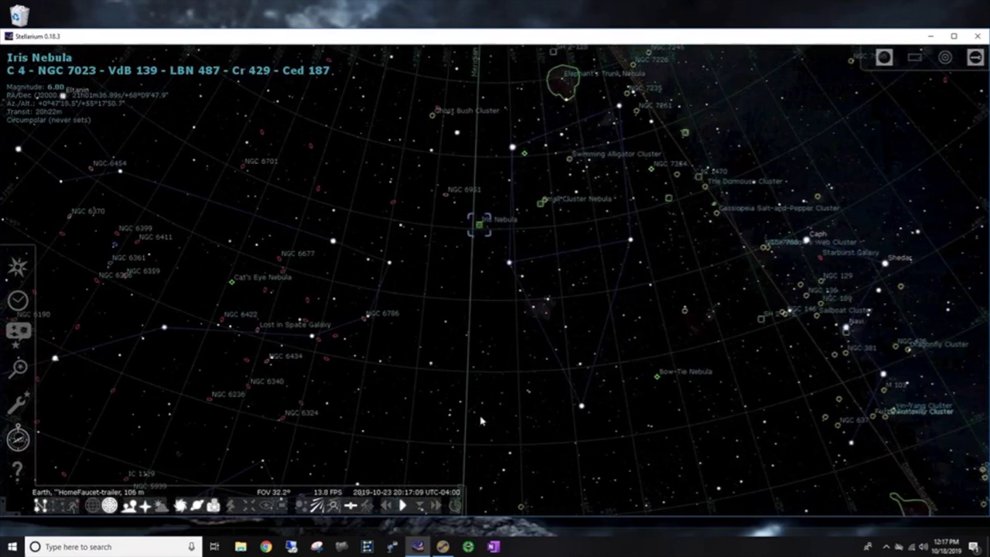
scroll(480, 421, "down", 5)
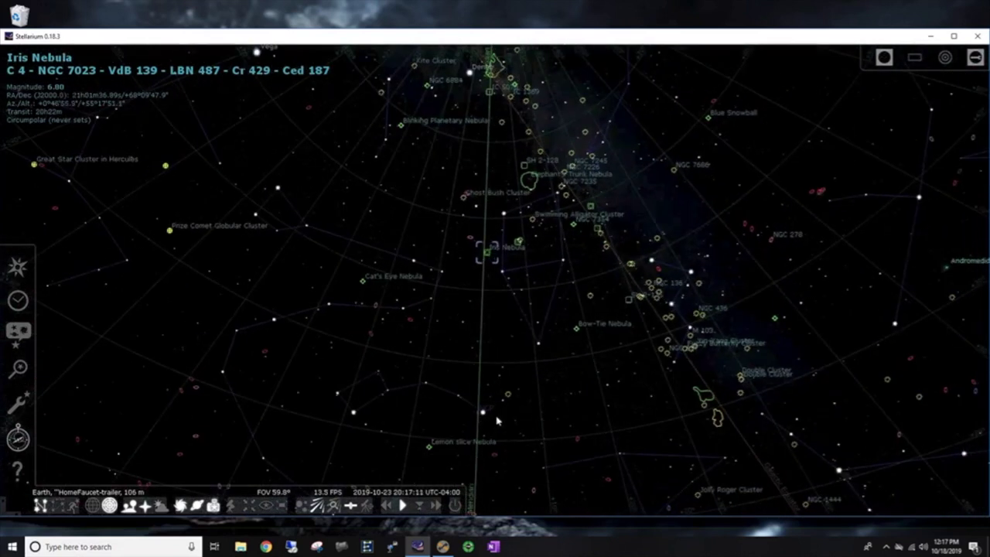
left_click_drag(564, 428, 503, 246)
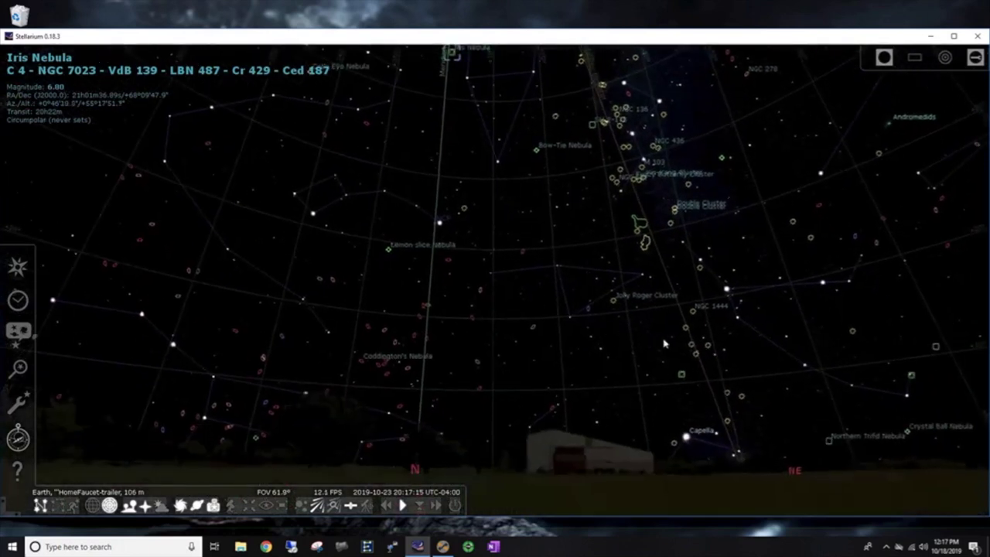
left_click_drag(593, 338, 416, 345)
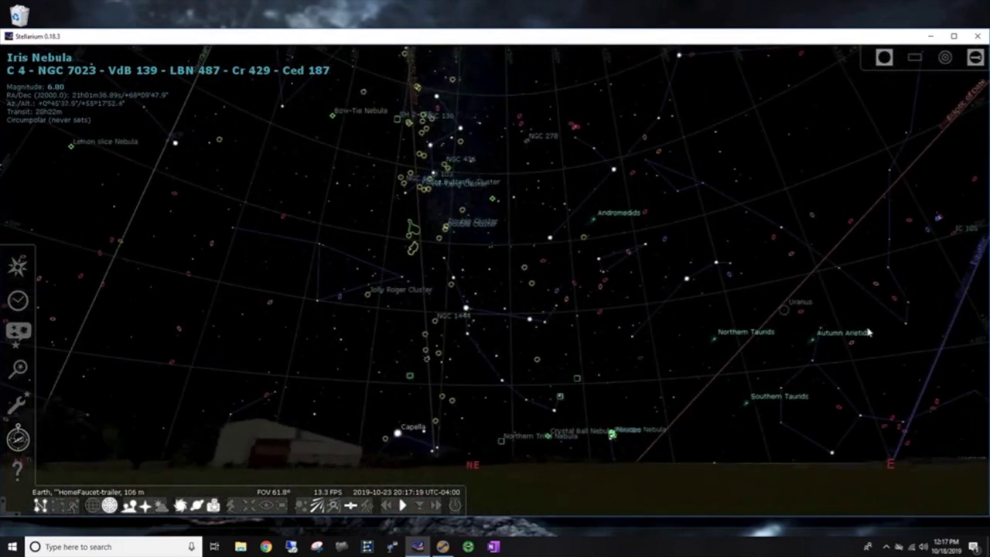
left_click_drag(675, 334, 435, 327)
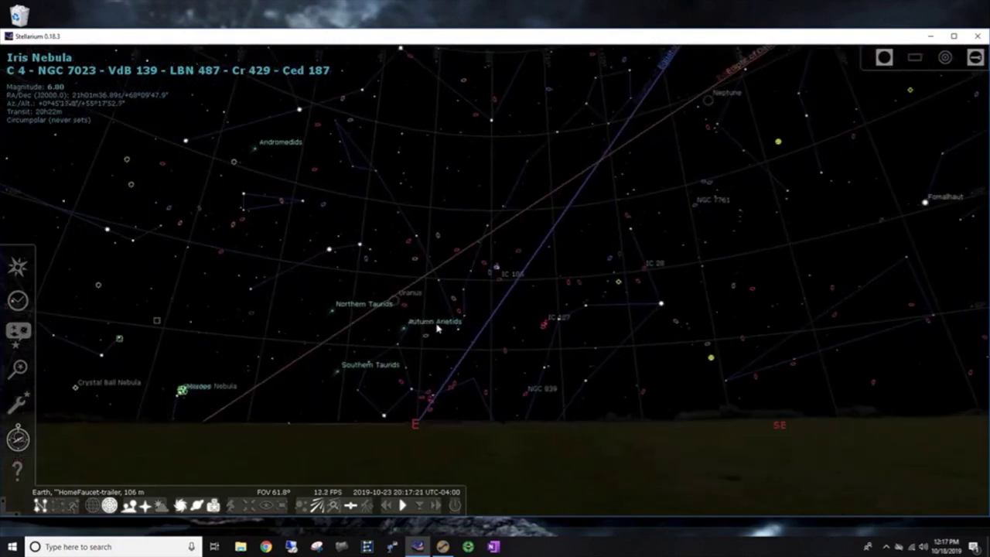
left_click_drag(698, 278, 554, 329)
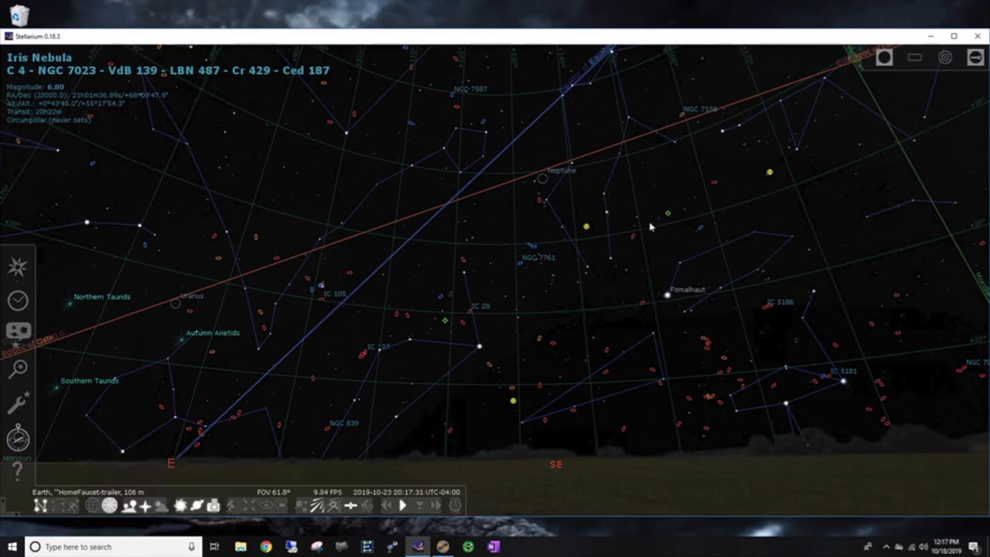
left_click_drag(652, 225, 628, 269)
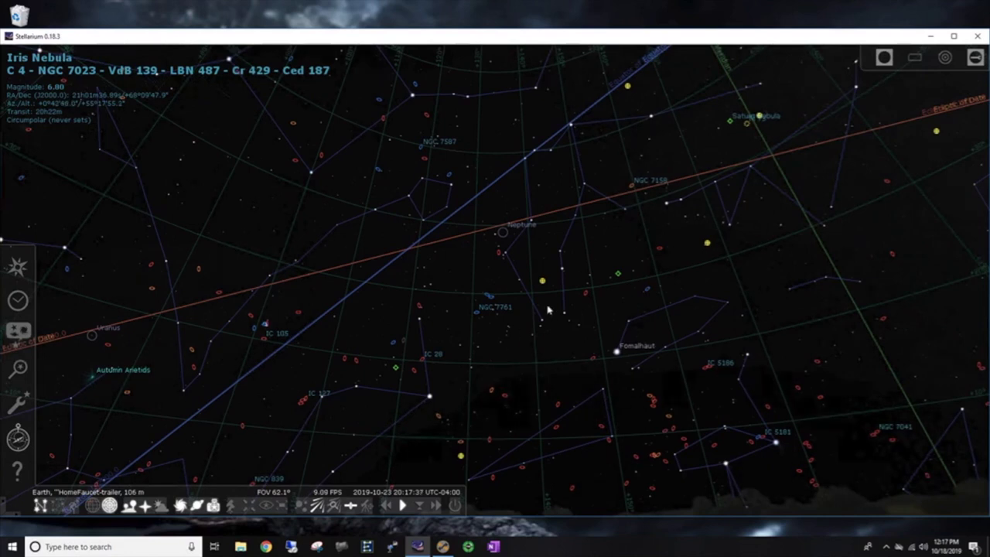
key("Down")
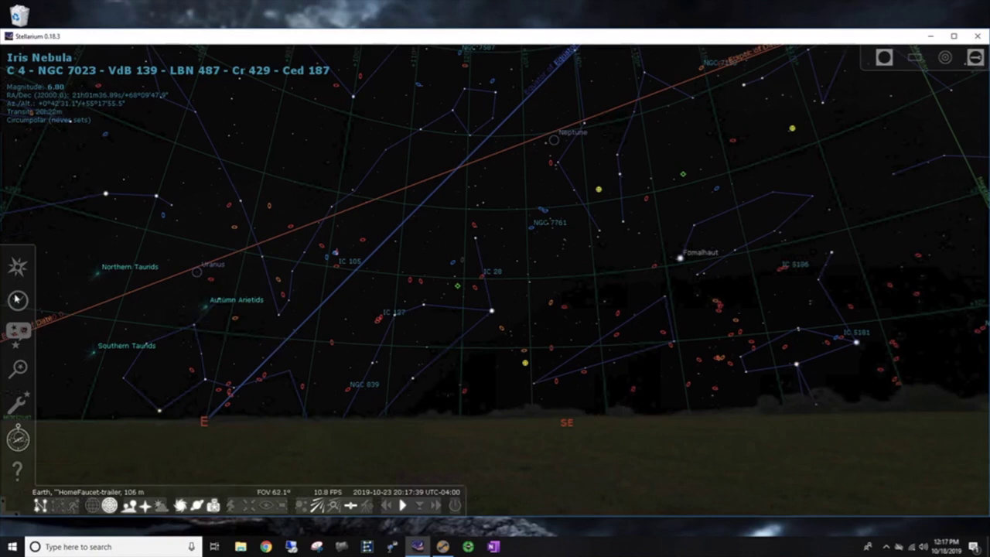
Tilt toward the eastern horizon, check the observing location, then bring up object search.
key("Down")
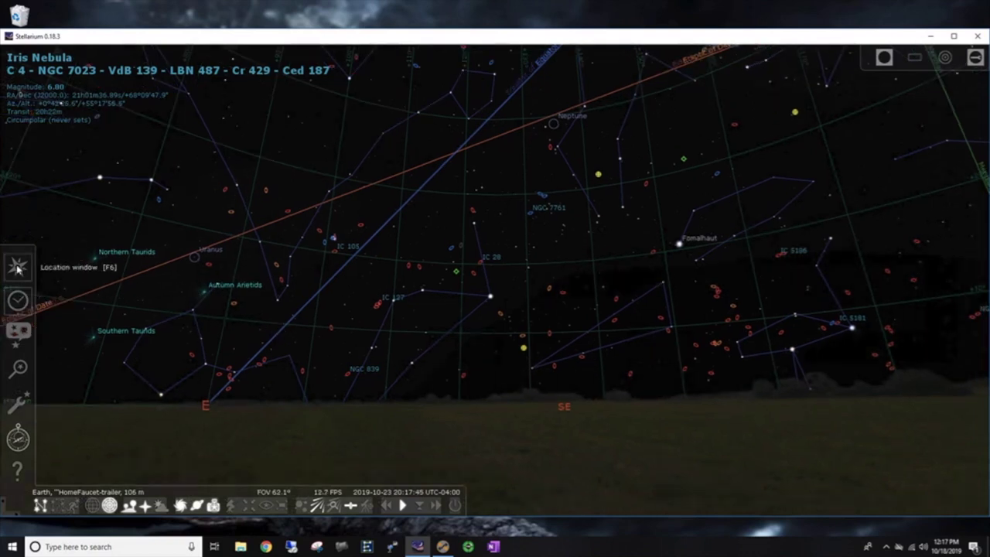
left_click(18, 266)
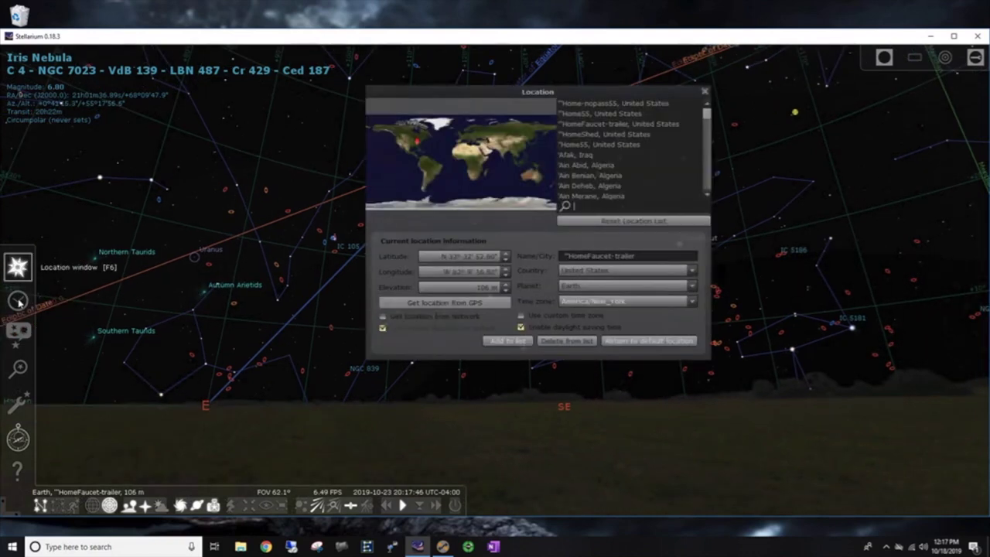
left_click(705, 92)
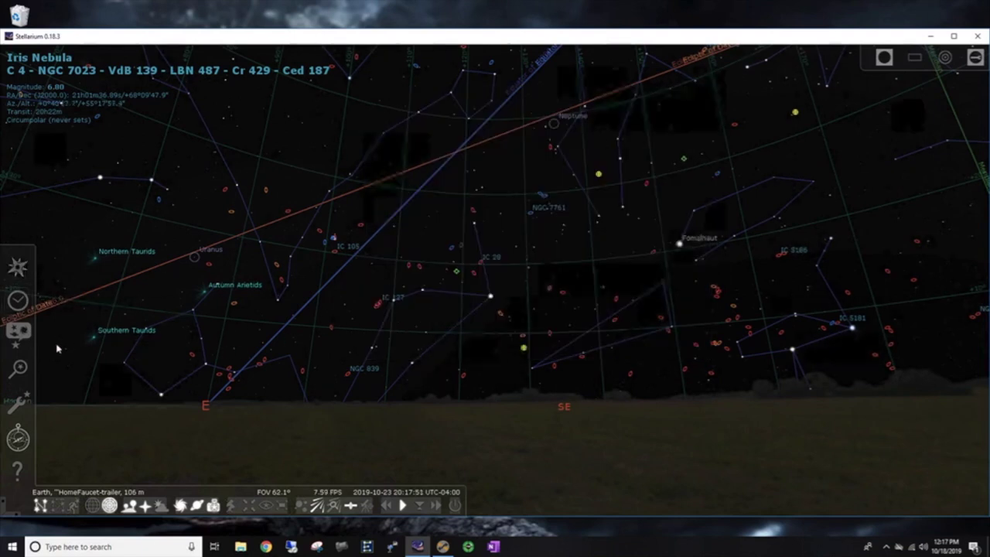
left_click(19, 369)
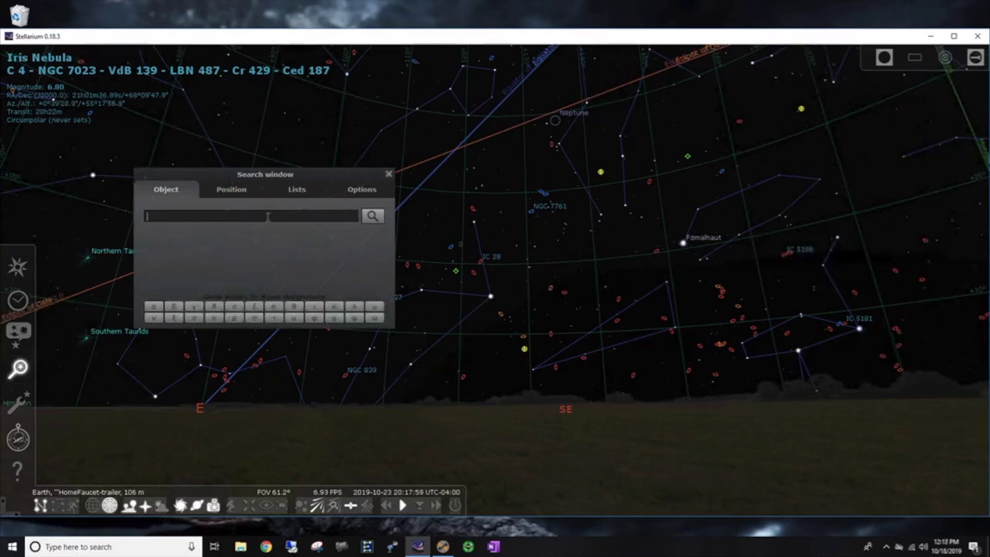
Search for 'pleiades', slew to M 45, and raise the view slightly.
type("pl")
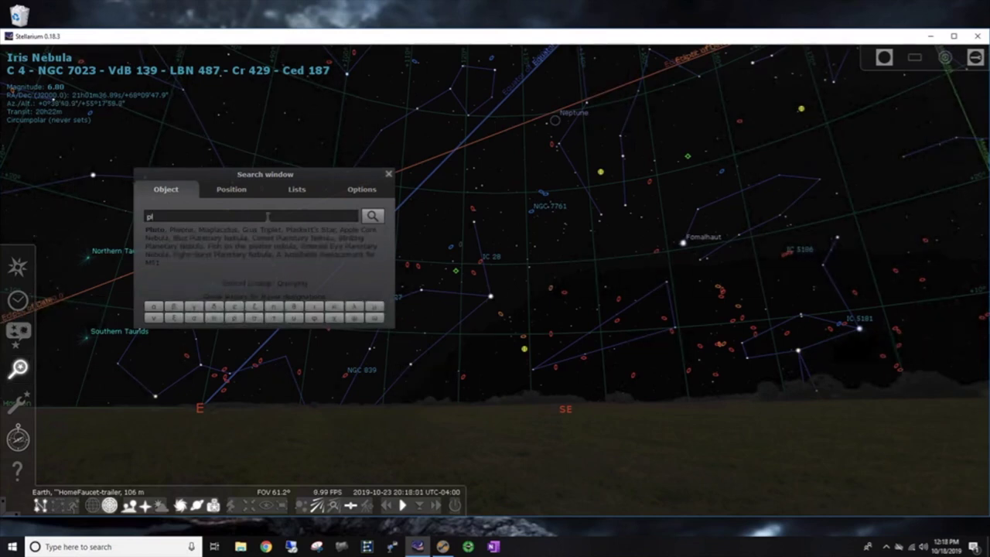
type("eid")
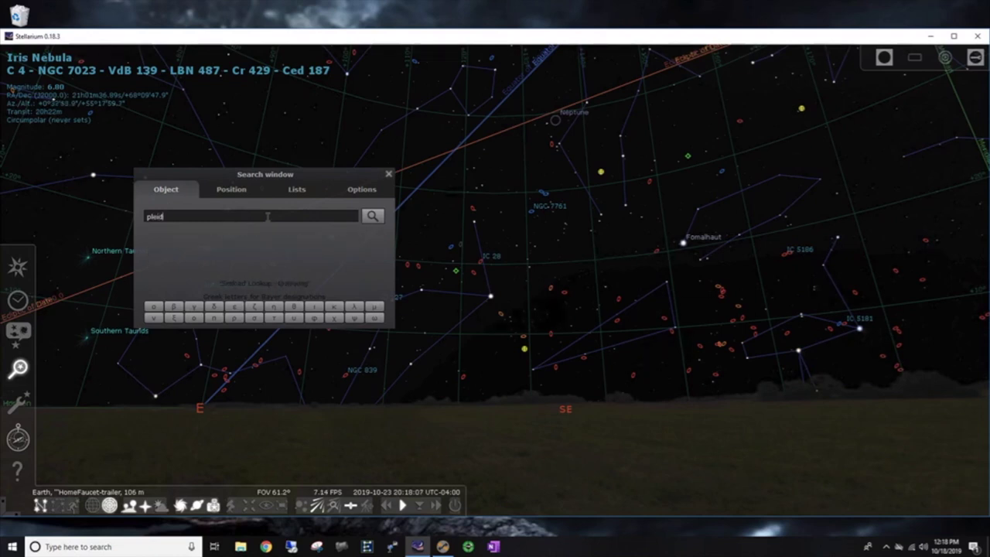
key("BackSpace")
type("ades")
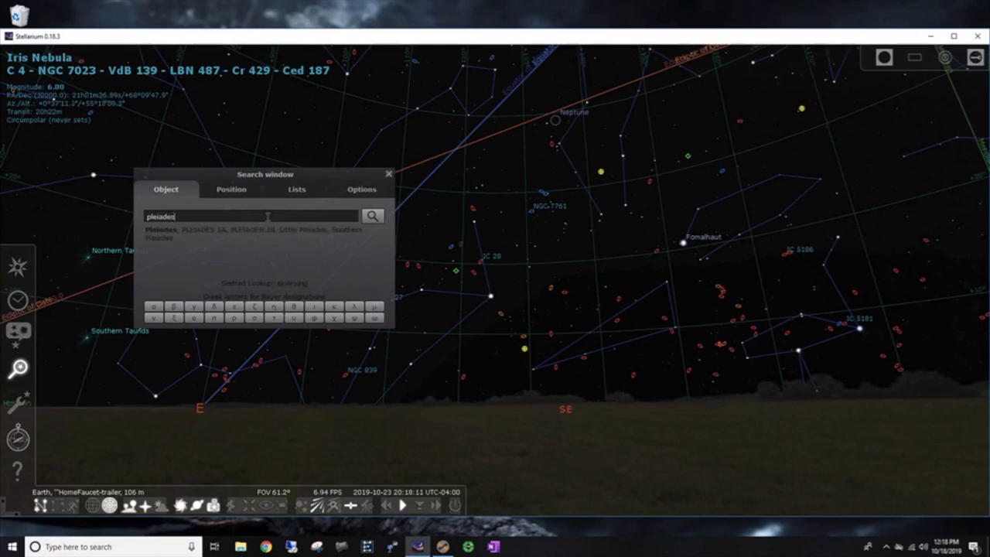
left_click(371, 216)
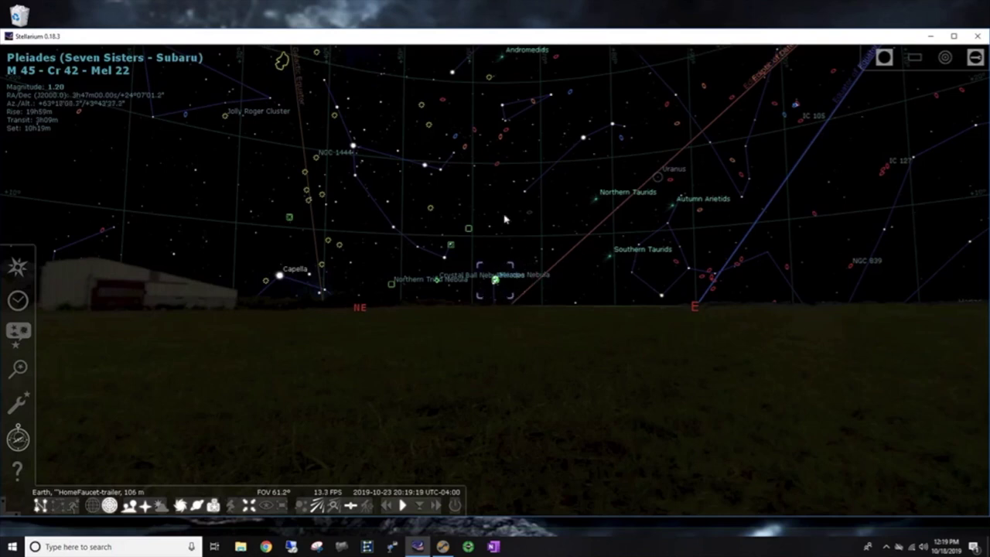
left_click_drag(544, 278, 562, 297)
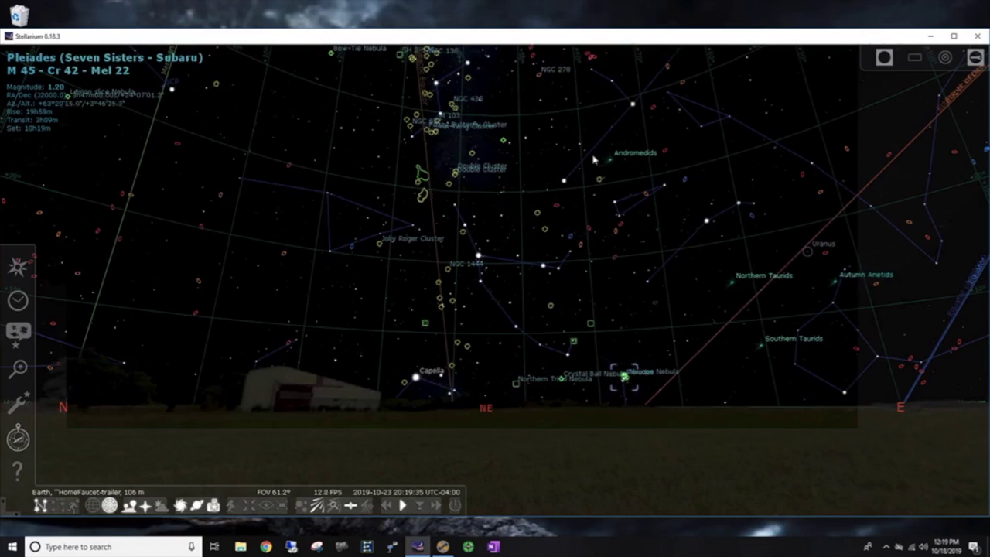
Pan around the Pleiades and eastern horizon, then speed up simulated time.
left_click_drag(768, 208, 427, 134)
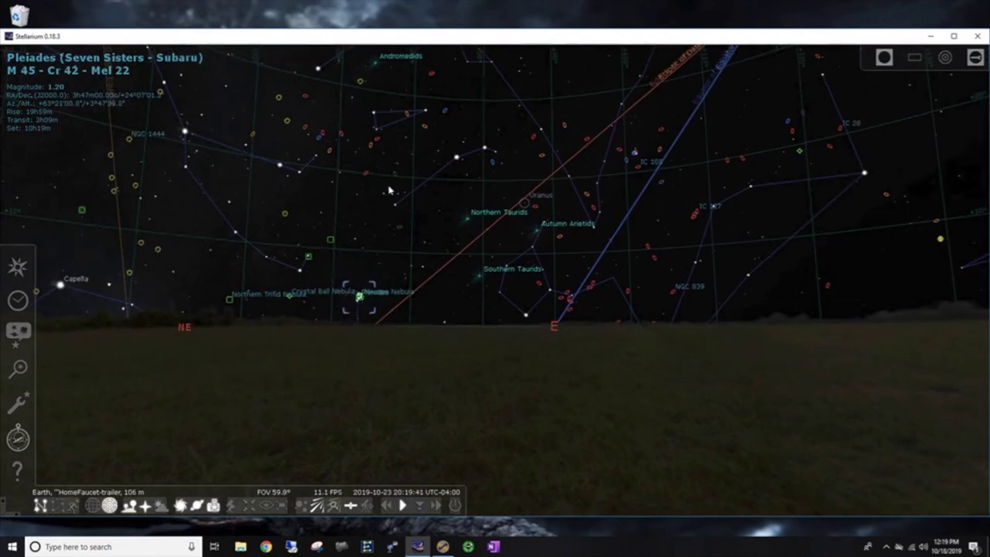
key("Up")
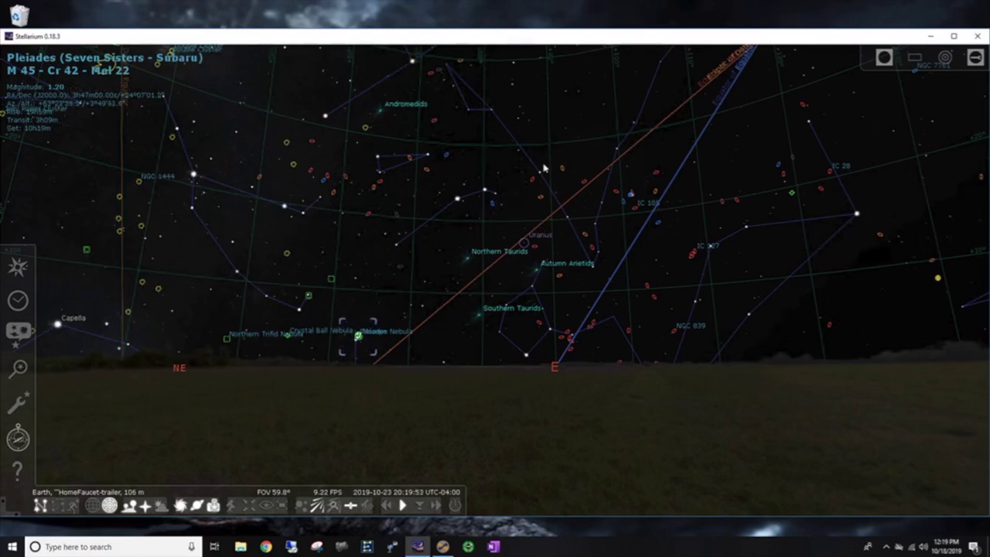
left_click_drag(411, 149, 397, 199)
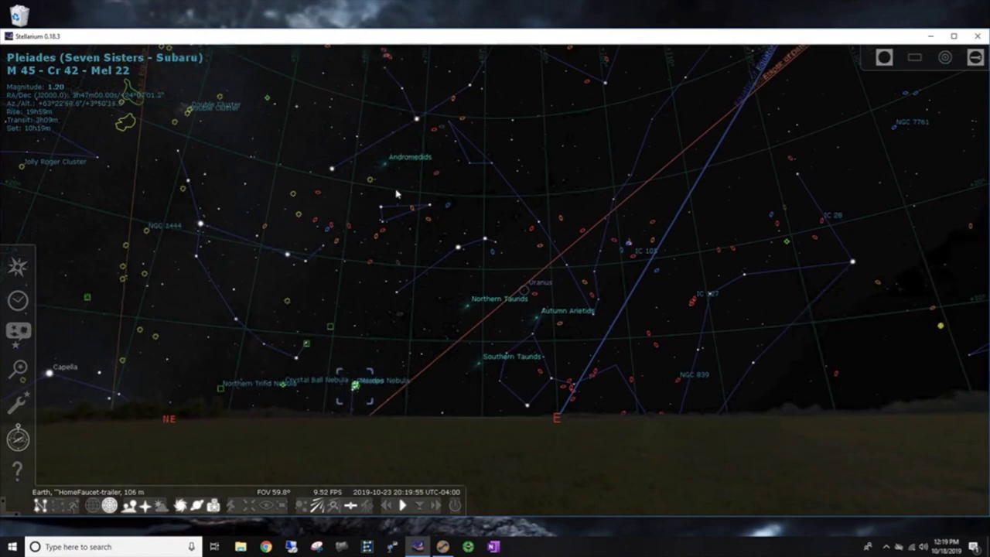
left_click(435, 505)
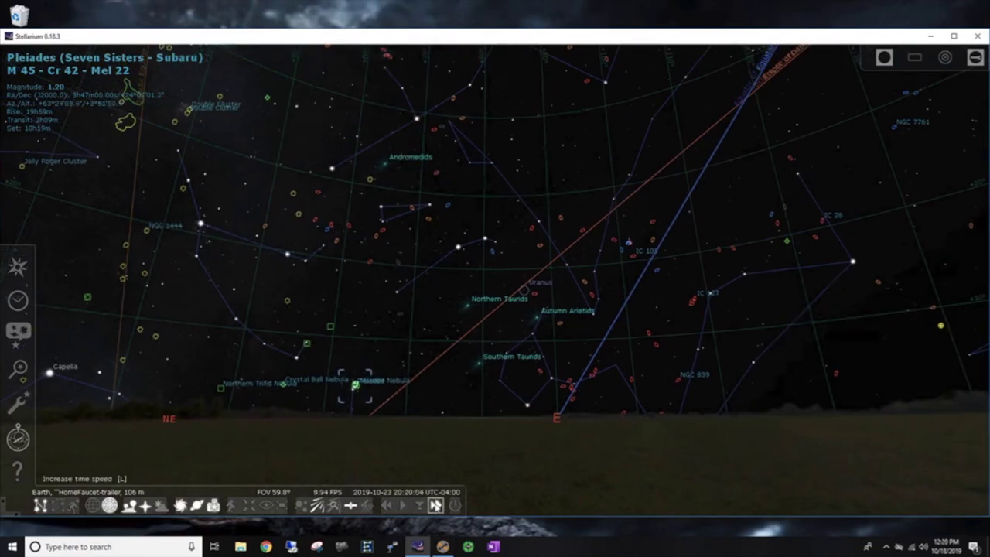
Fast-forward the clock to about 01:27 and pan southeast to bring Orion into view.
left_click(435, 505)
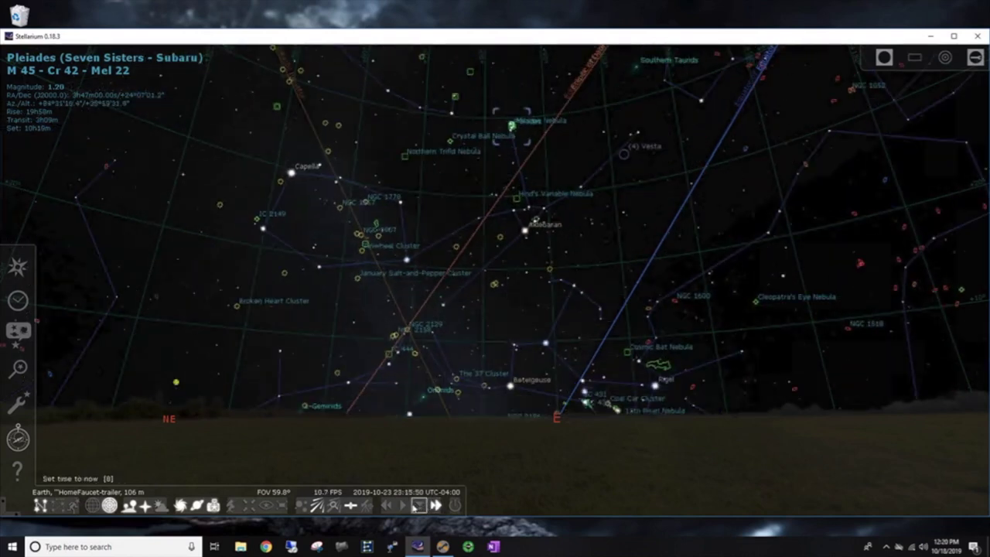
left_click(402, 505)
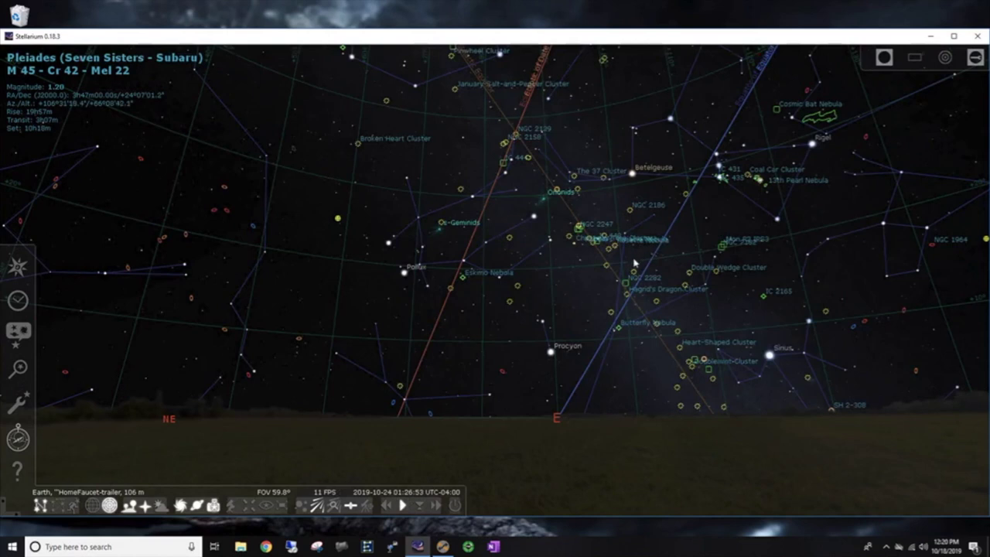
left_click_drag(633, 263, 582, 323)
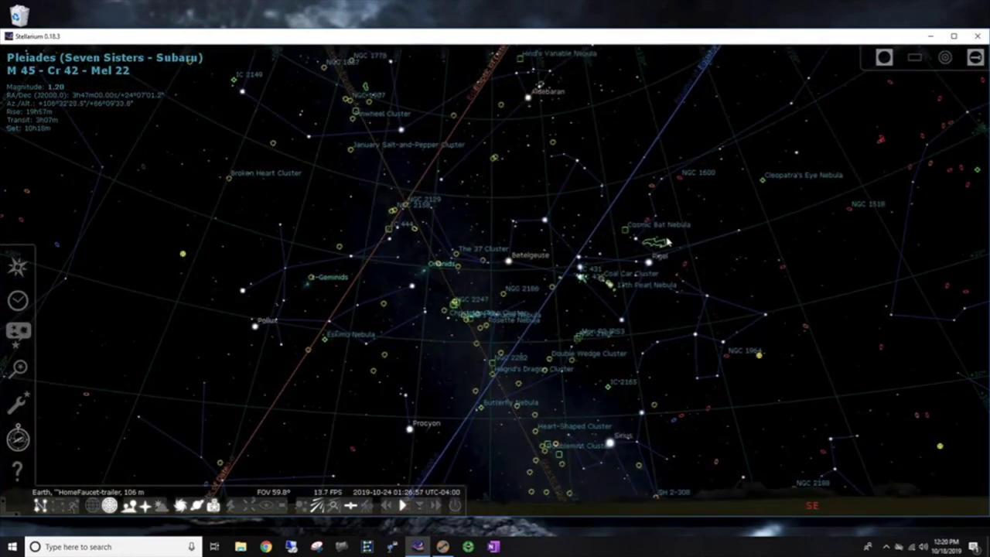
left_click_drag(685, 257, 660, 331)
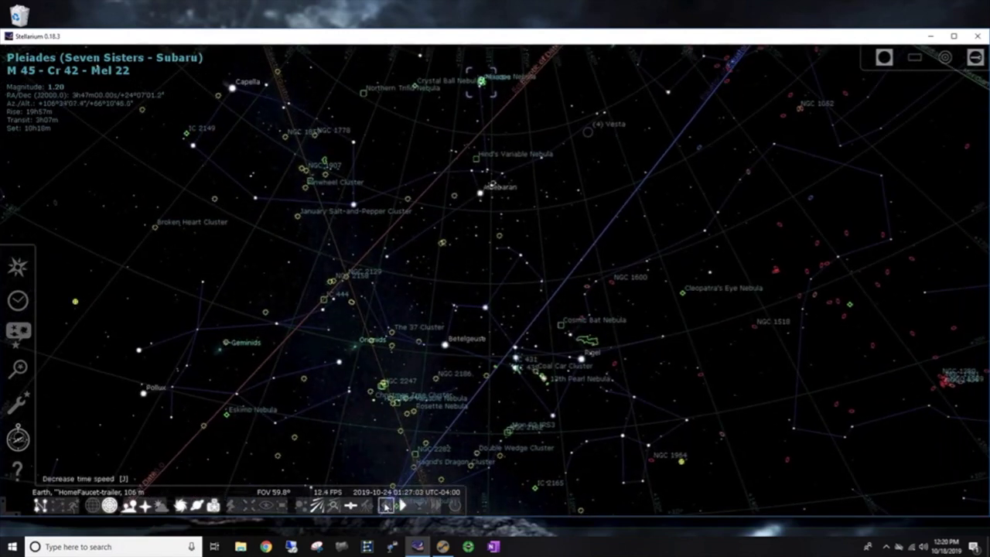
Rewind to about 23:33 at normal rate, show constellation lines, and frame the sky.
left_click(386, 508)
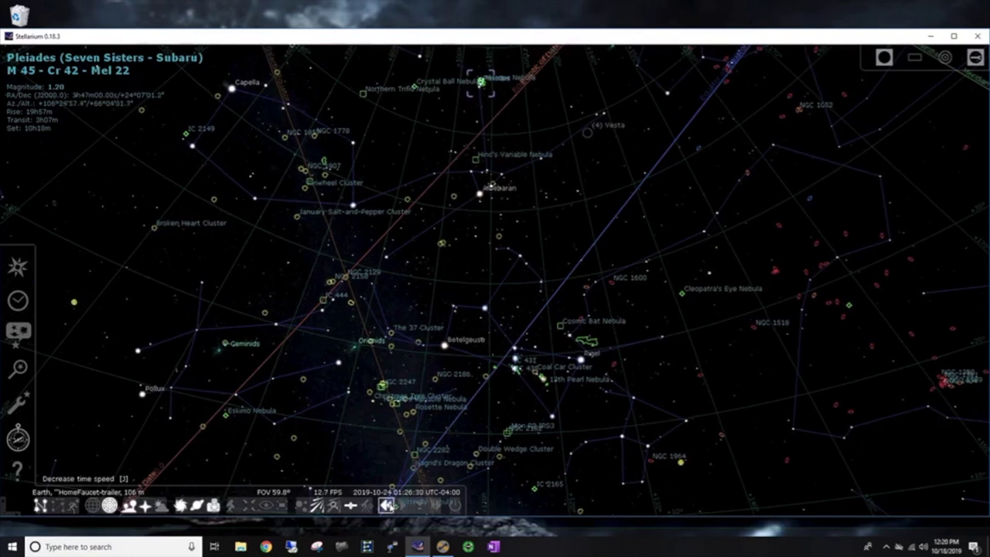
left_click(398, 507)
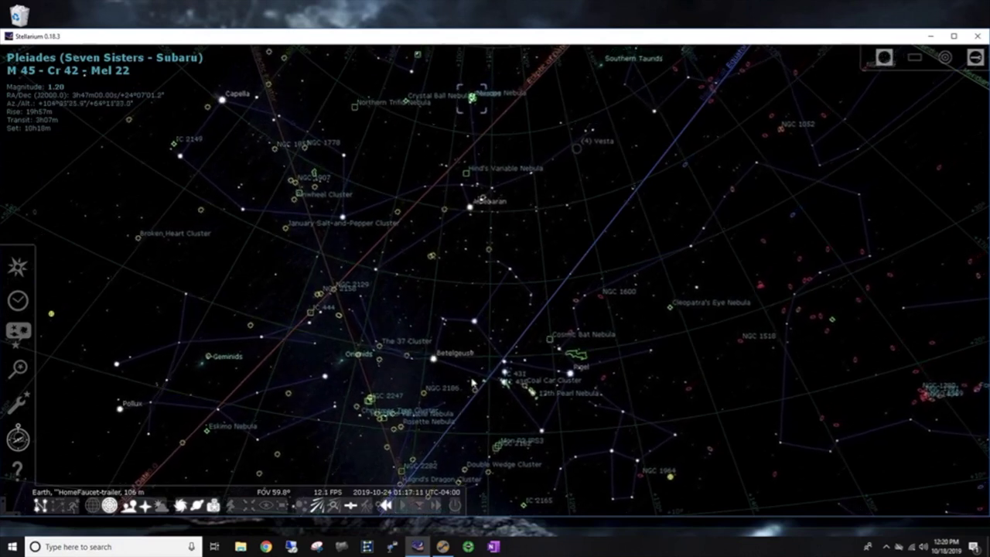
left_click_drag(464, 406, 475, 357)
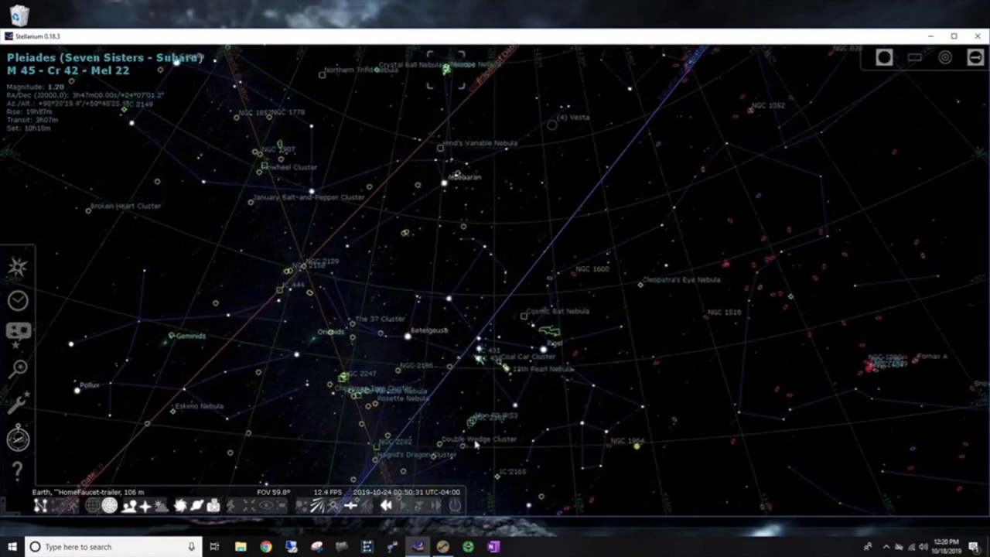
left_click(385, 506)
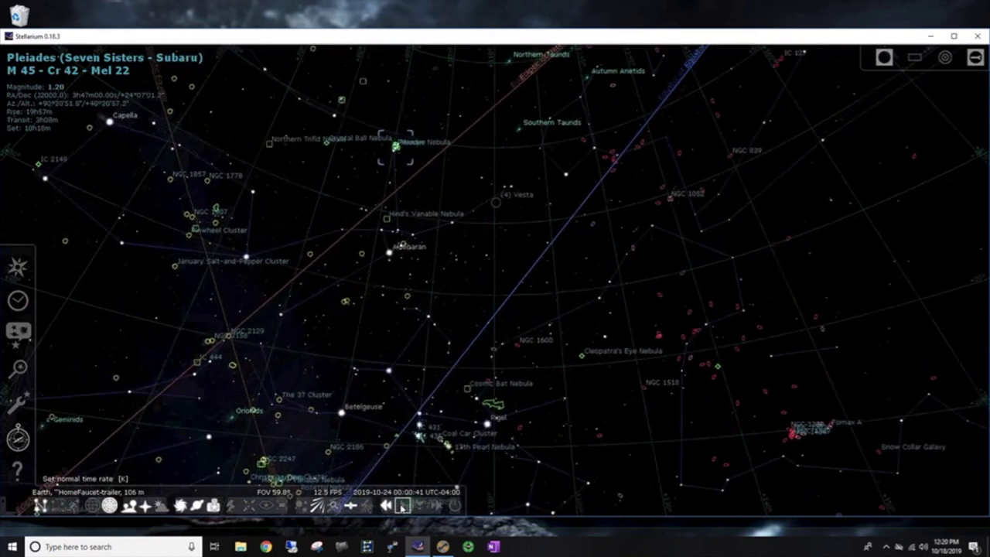
left_click(401, 506)
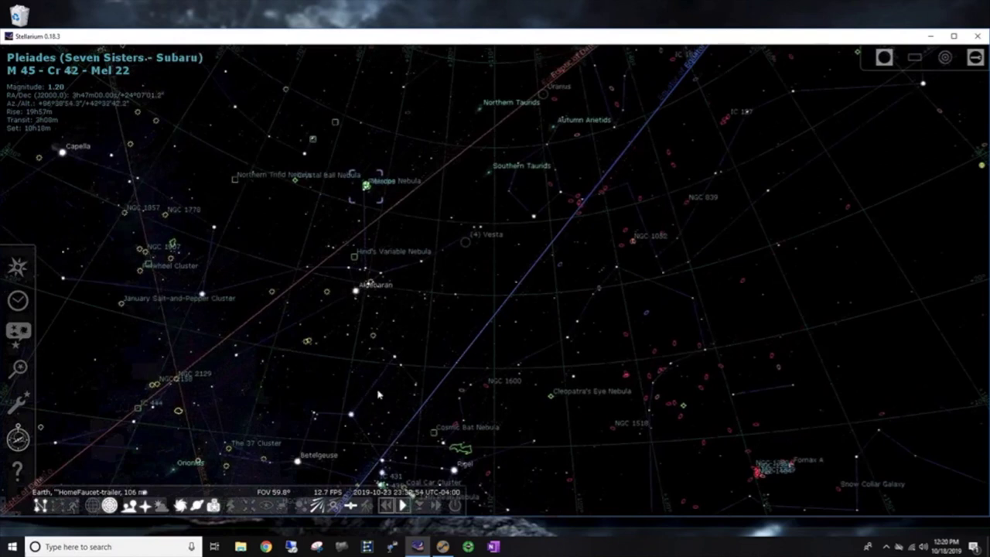
left_click_drag(399, 372, 424, 349)
key("c")
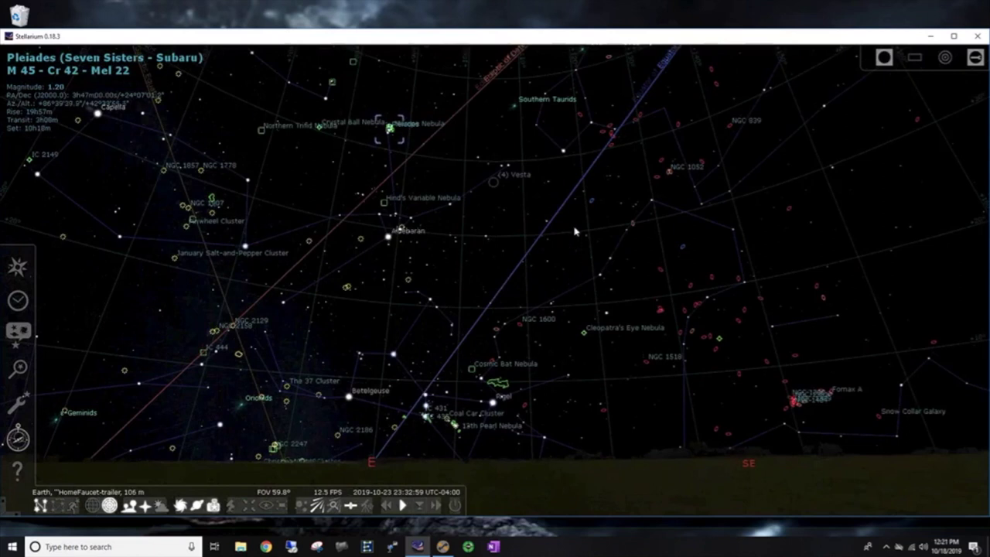
left_click_drag(530, 300, 456, 410)
Turn on the coordinate grid and constellation lines, and pan the sky down to the horizon.
key("e")
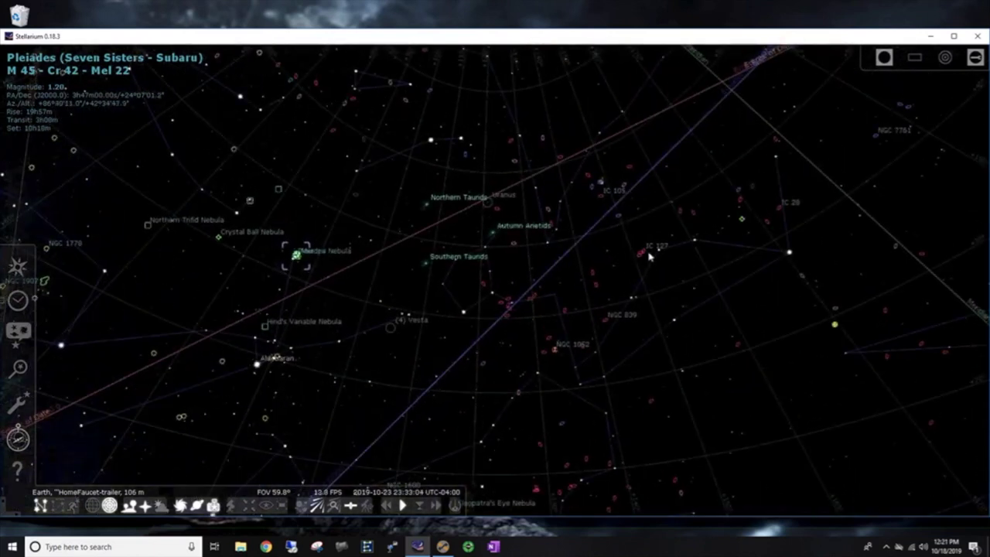
key("c")
left_click_drag(554, 389, 547, 221)
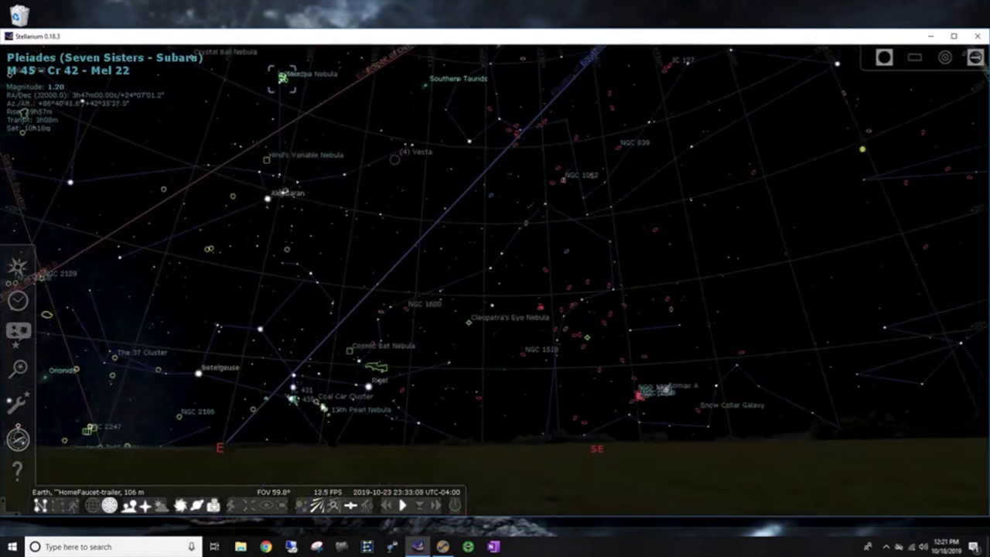
Select the Witch Head Nebula, zoom in, centre it, then minimize Stellarium.
left_click(373, 370)
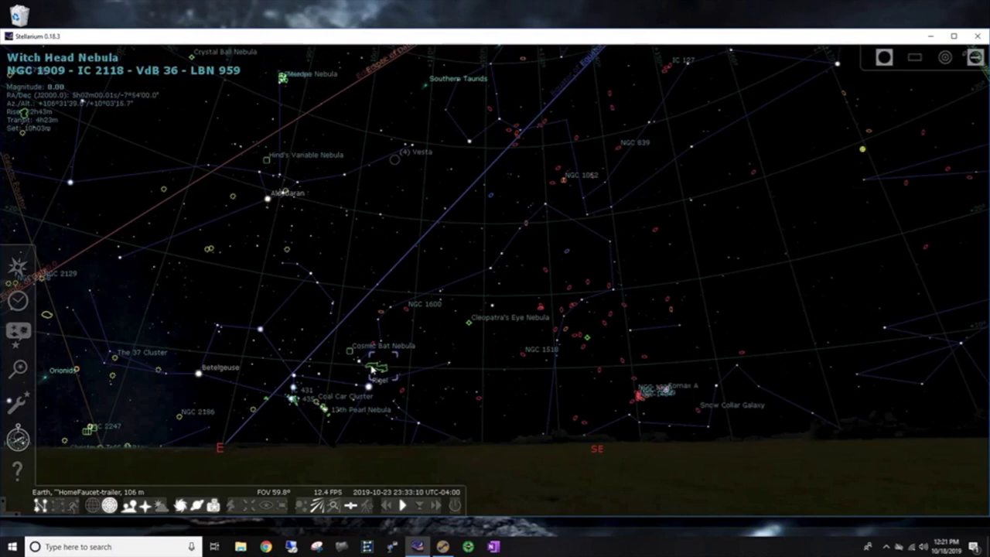
scroll(373, 370, "up", 3)
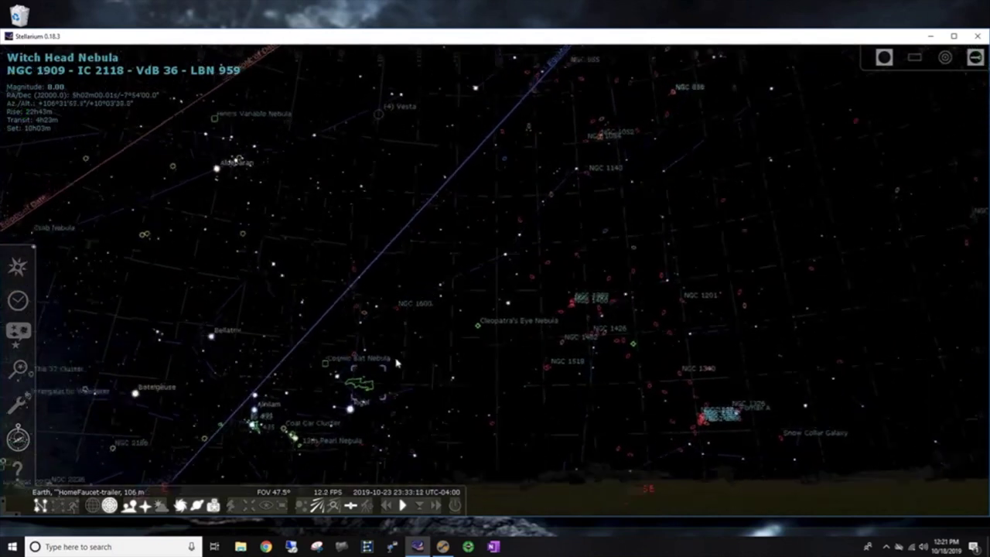
scroll(396, 362, "up", 3)
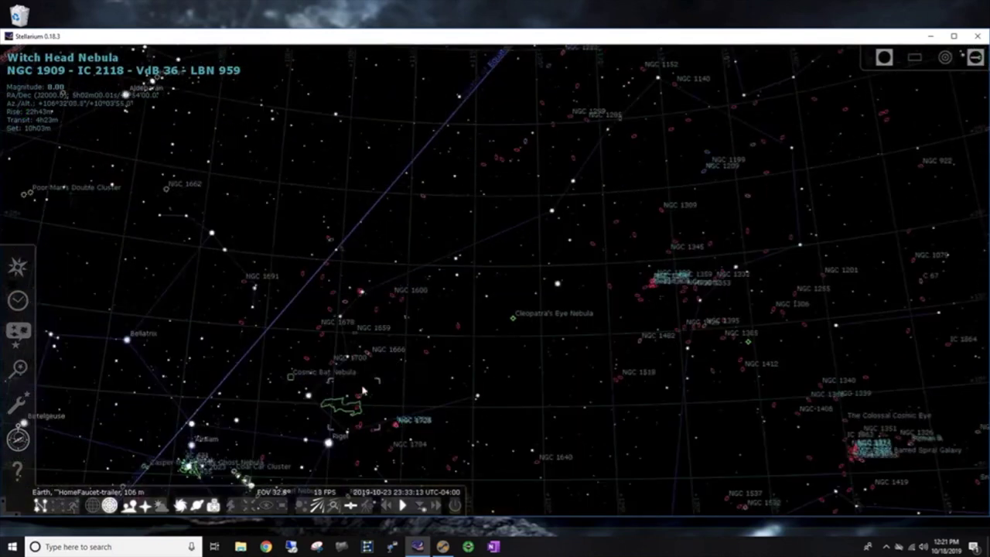
scroll(378, 379, "up", 2)
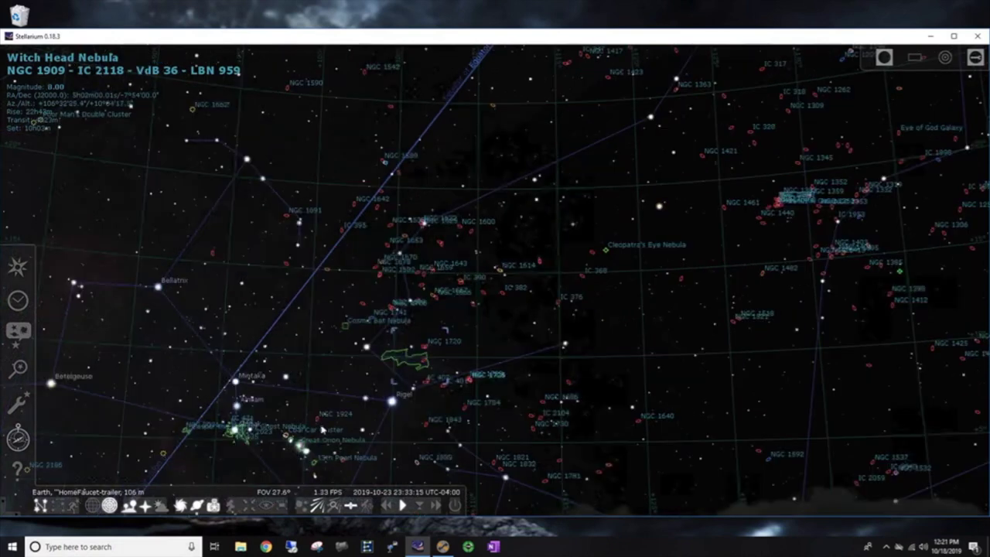
scroll(402, 375, "up", 3)
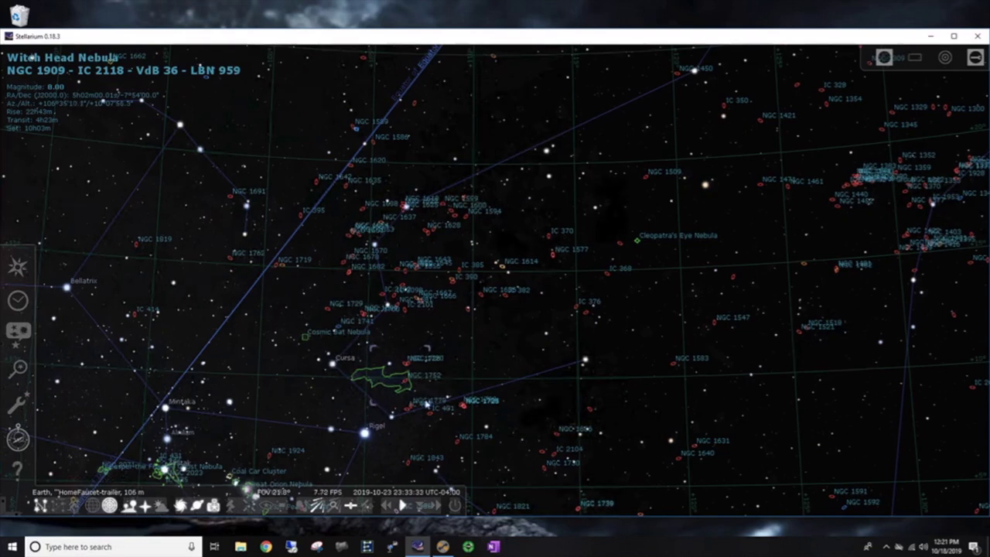
key("space")
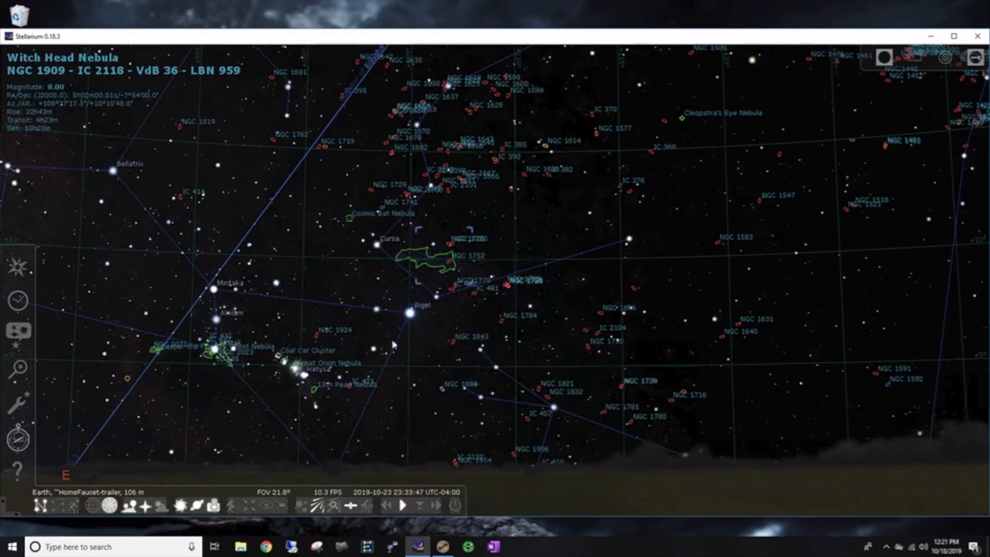
left_click(930, 37)
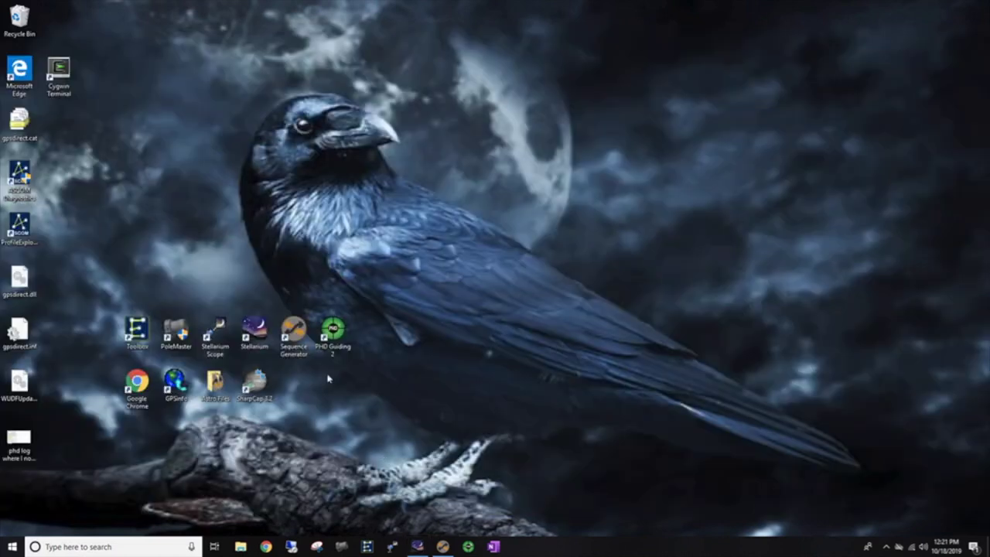
Restore Sequence Generator Pro, move the sequence window aside, and launch the Framing & Mosaic Wizard.
left_click(442, 547)
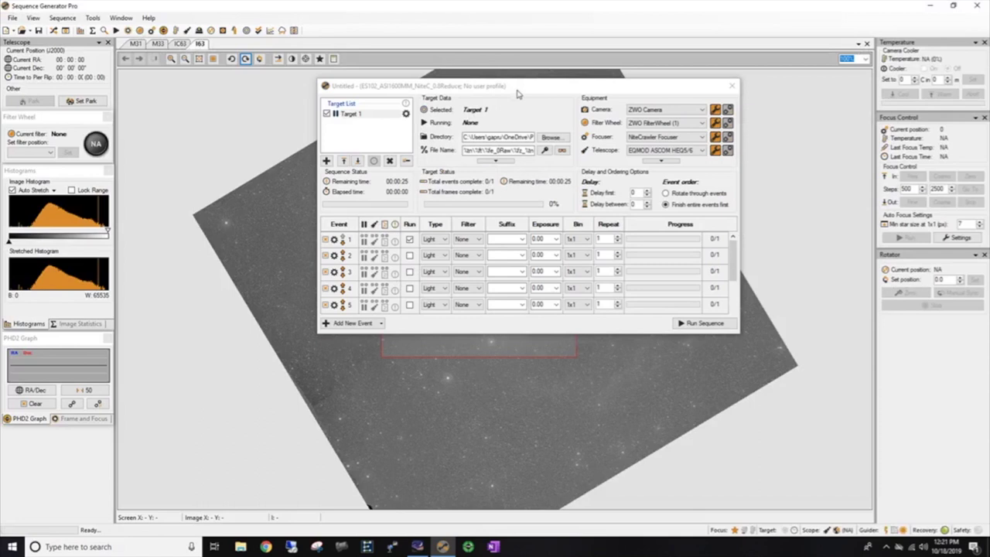
left_click_drag(518, 93, 507, 162)
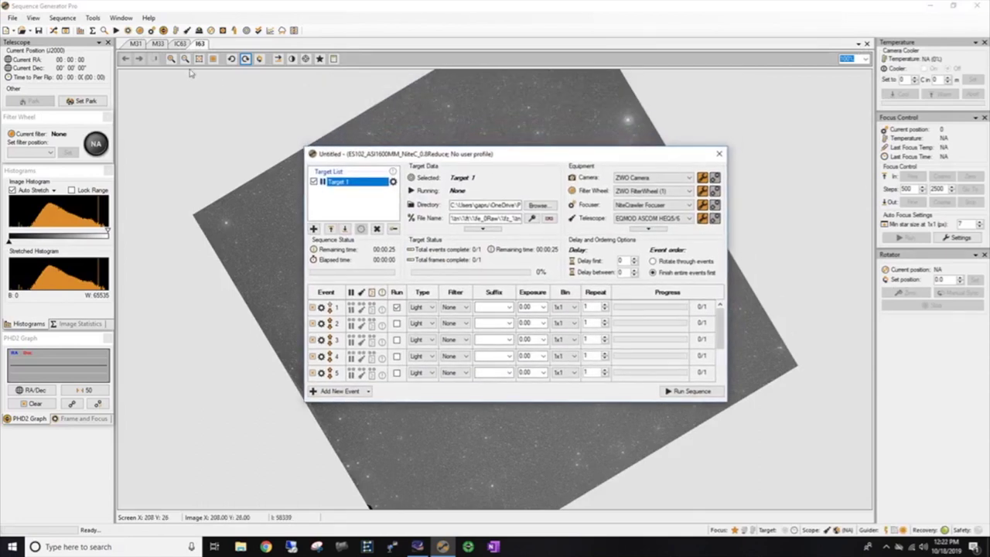
left_click(92, 18)
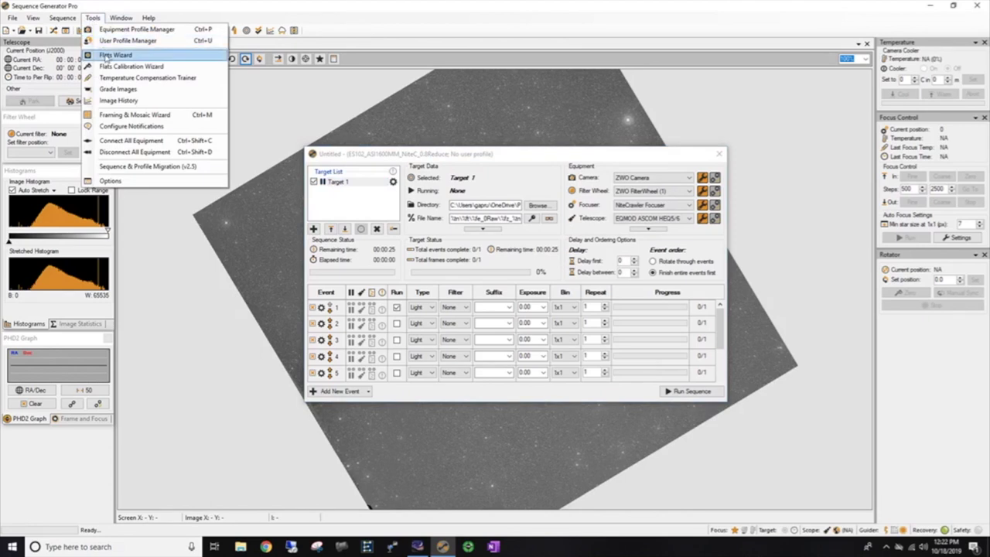
left_click(135, 114)
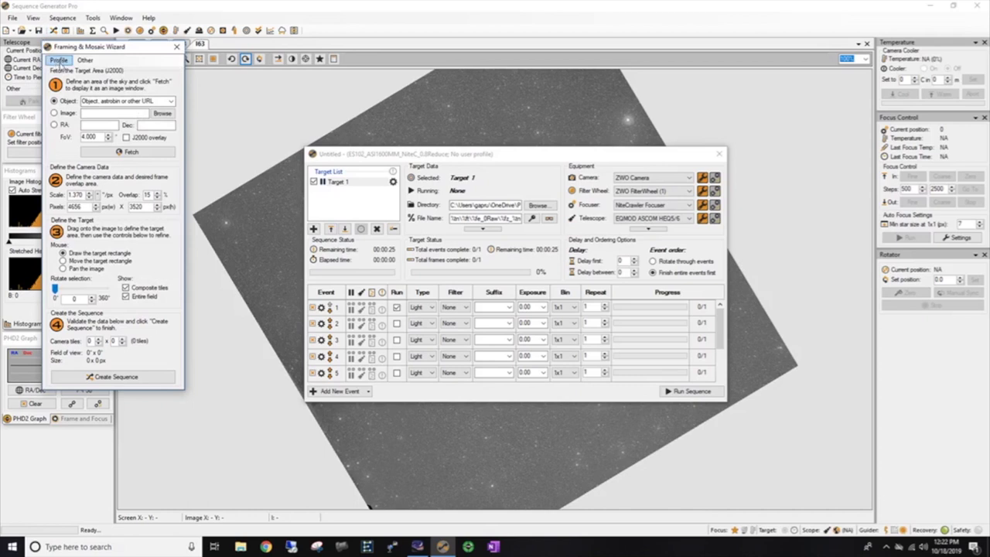
Keep the ES102_ASI1600MM_NiteC_0.8Reduce profile for object ngc 1909 and close the sequence window.
left_click(59, 60)
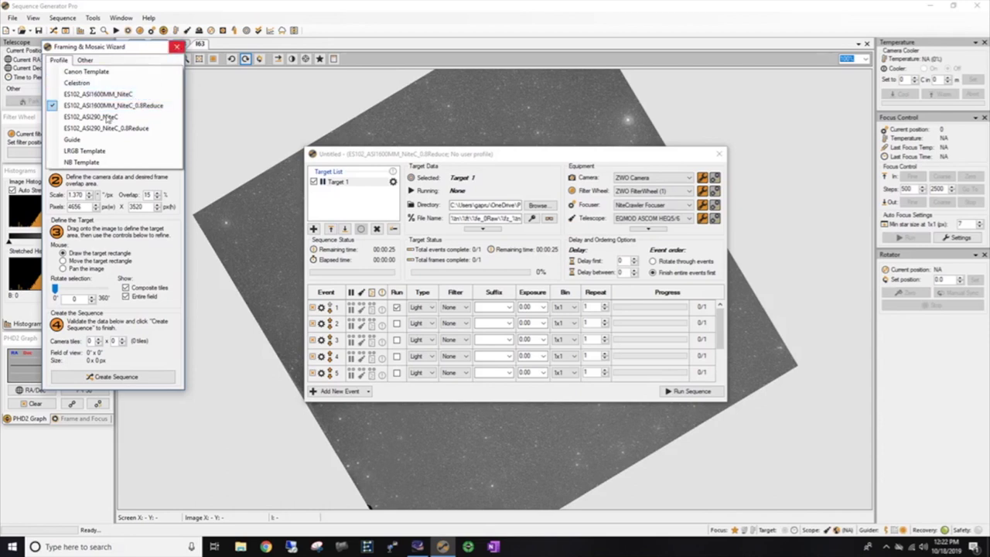
left_click(120, 105)
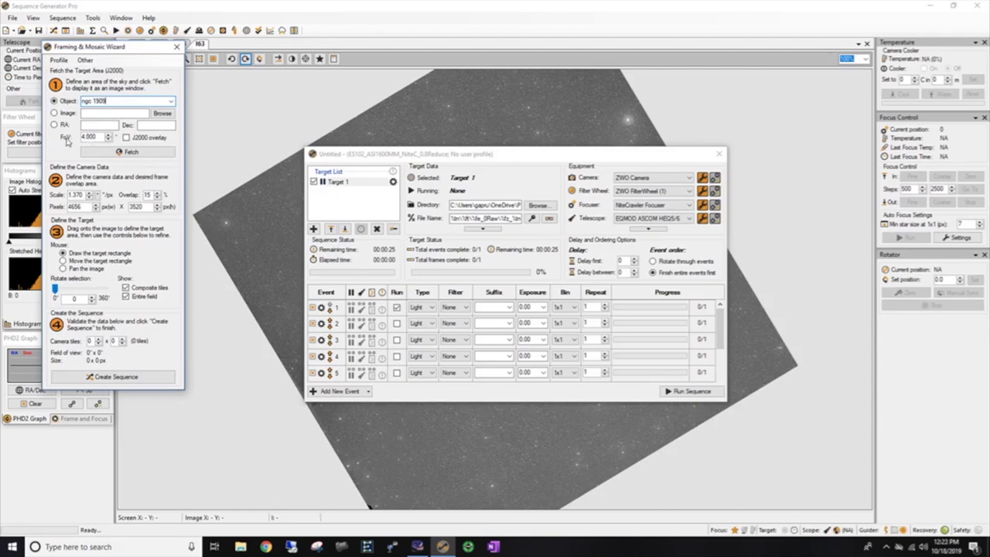
left_click(718, 154)
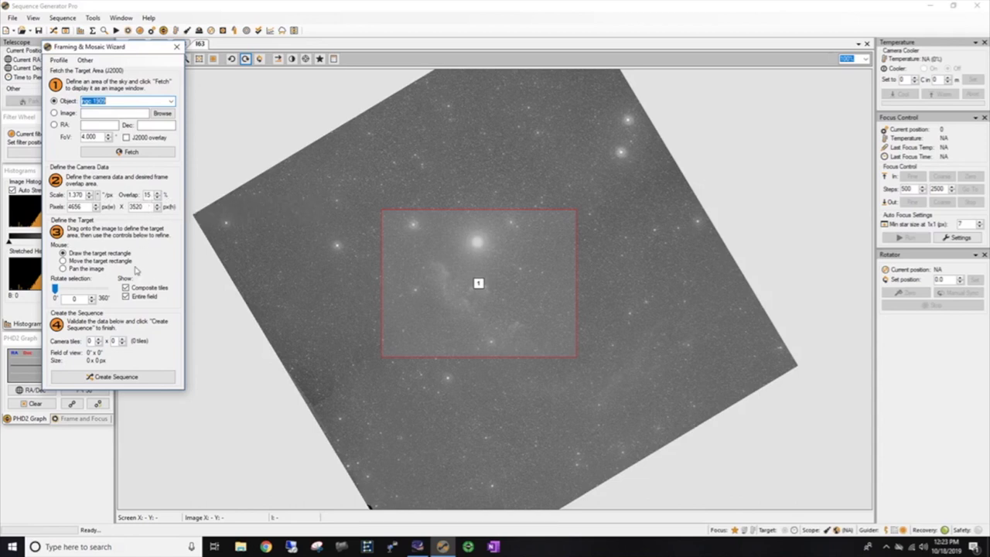
Fetch the ngc 1909 sky image and raise its black point to 21173 to darken the background.
left_click(121, 153)
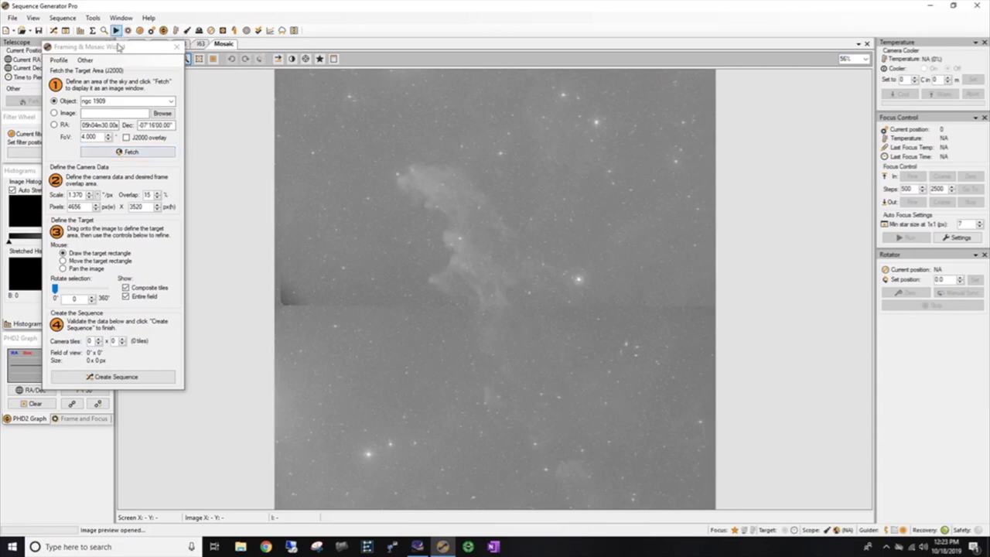
left_click_drag(109, 48, 188, 127)
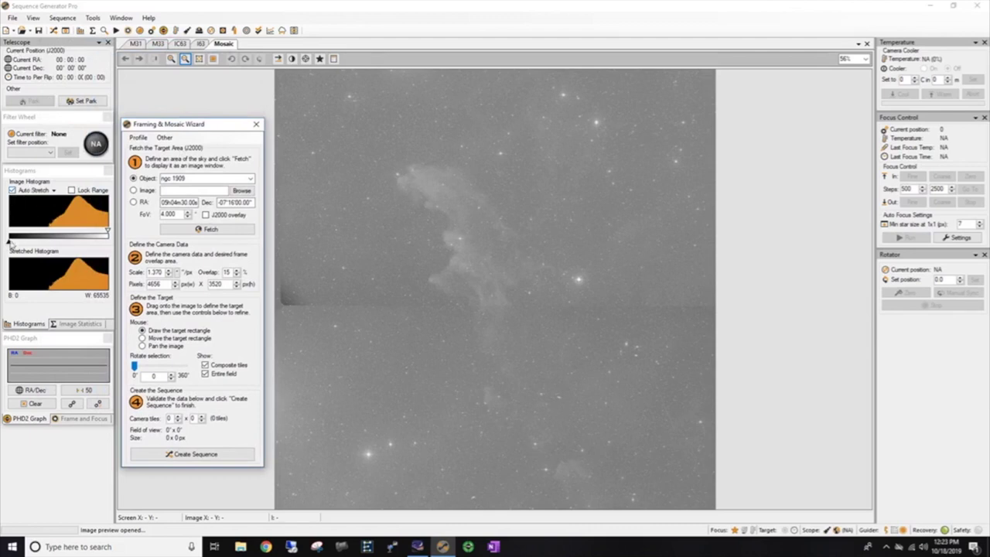
left_click_drag(9, 242, 40, 244)
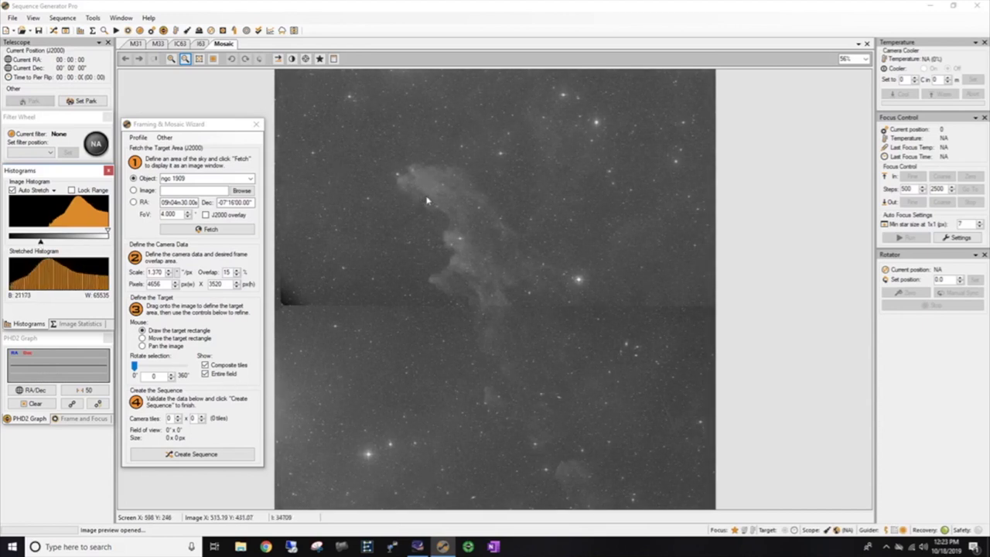
Draw a target rectangle on the image and reduce the mosaic to a 1 x 1 camera tile.
left_click(371, 158)
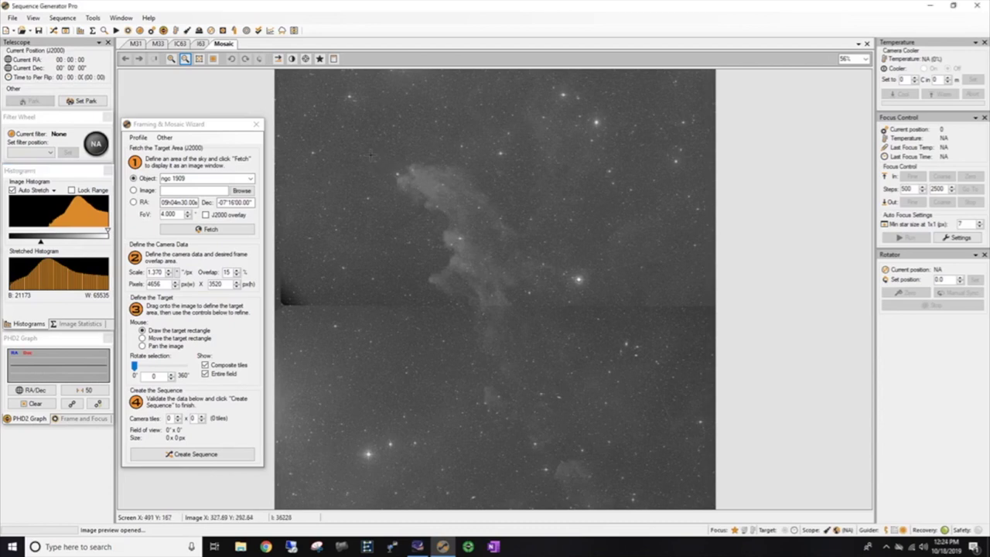
left_click(376, 166)
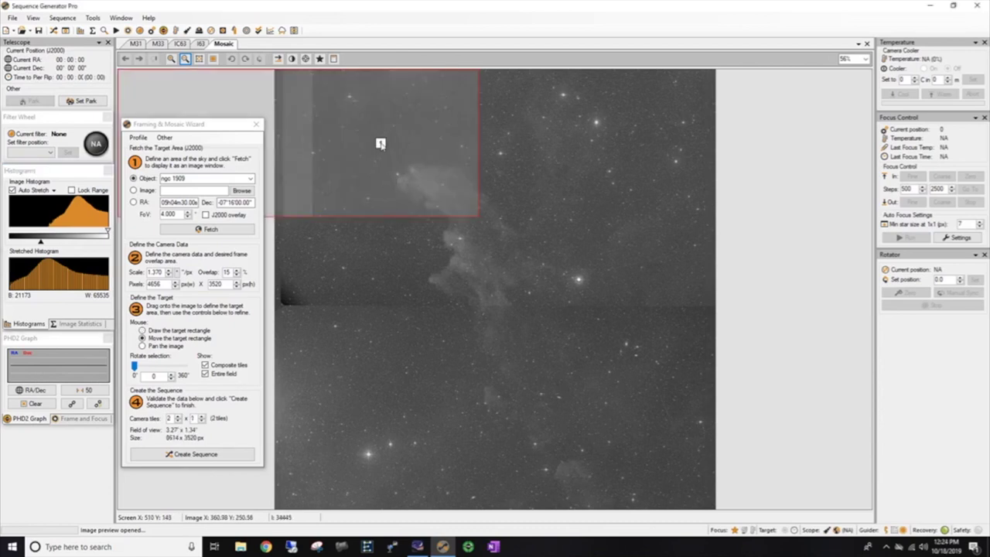
left_click_drag(413, 165, 565, 263)
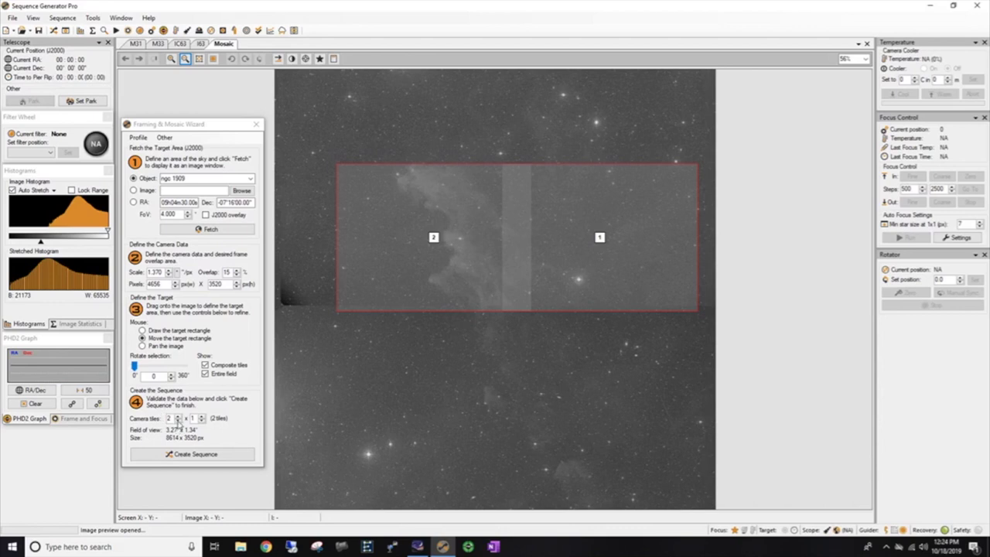
left_click(177, 421)
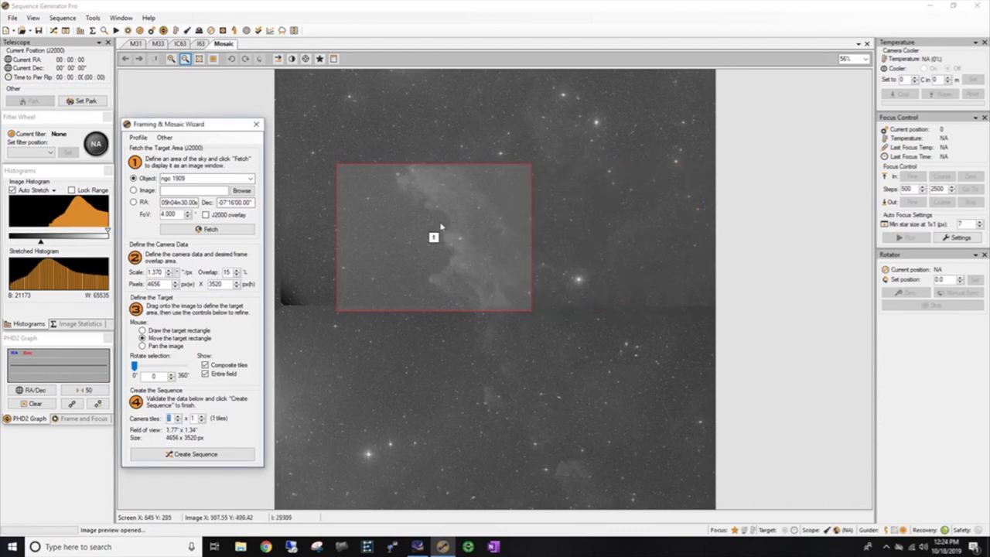
Drag the tile onto the Witch Head Nebula, then begin entering pleiades as the object.
left_click(489, 218)
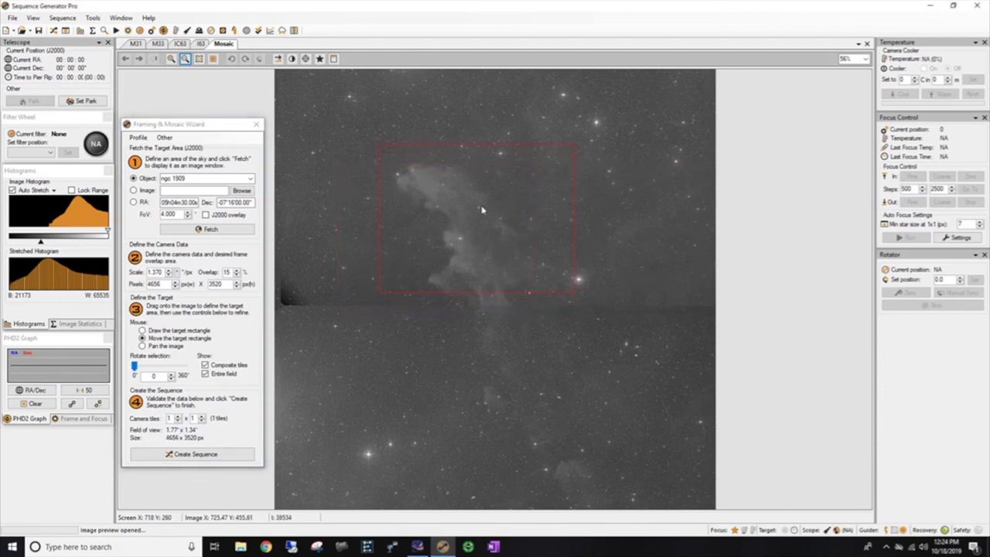
left_click_drag(479, 205, 470, 208)
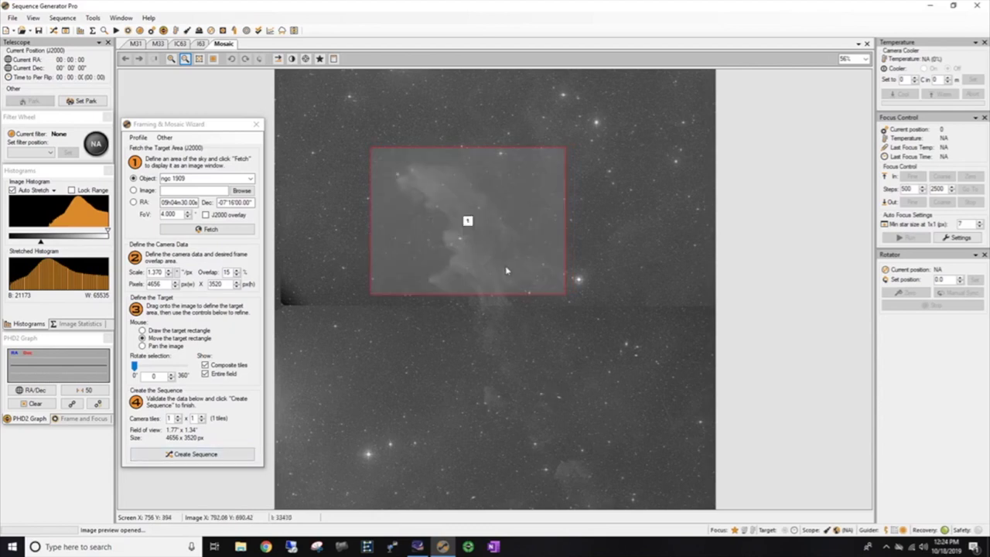
left_click_drag(517, 376, 518, 311)
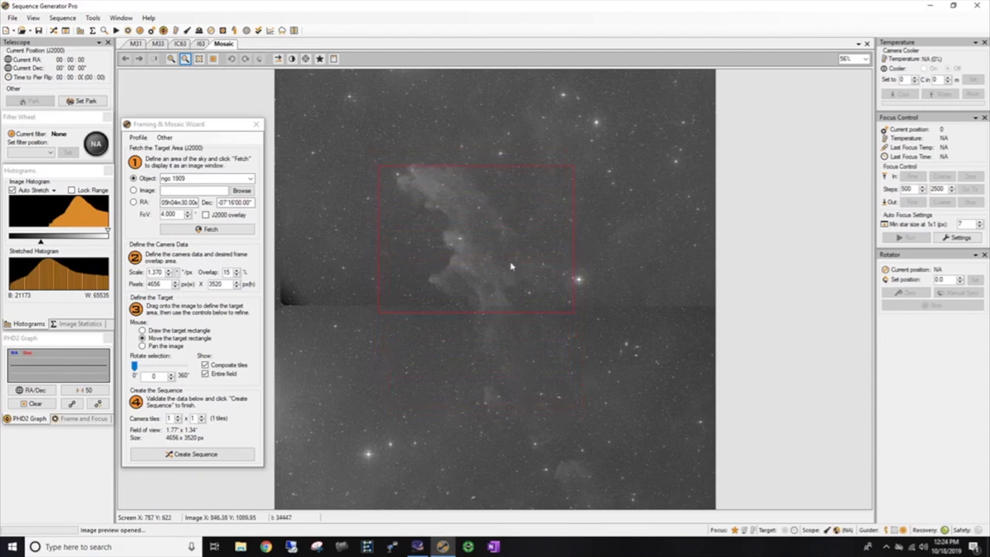
left_click_drag(510, 266, 507, 260)
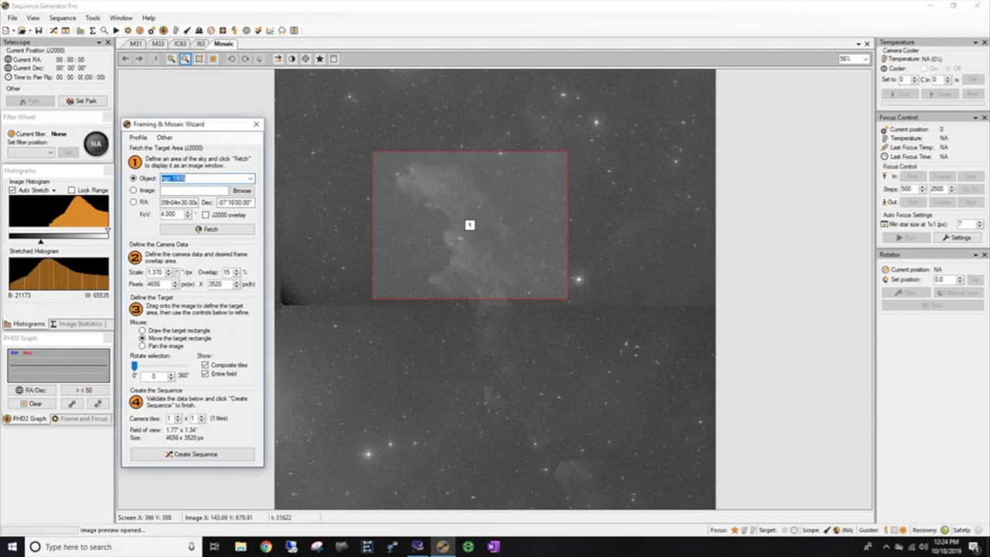
type("pleiades")
Fetch the Pleiades image and raise the black point to 36632 to darken the sky.
left_click(212, 231)
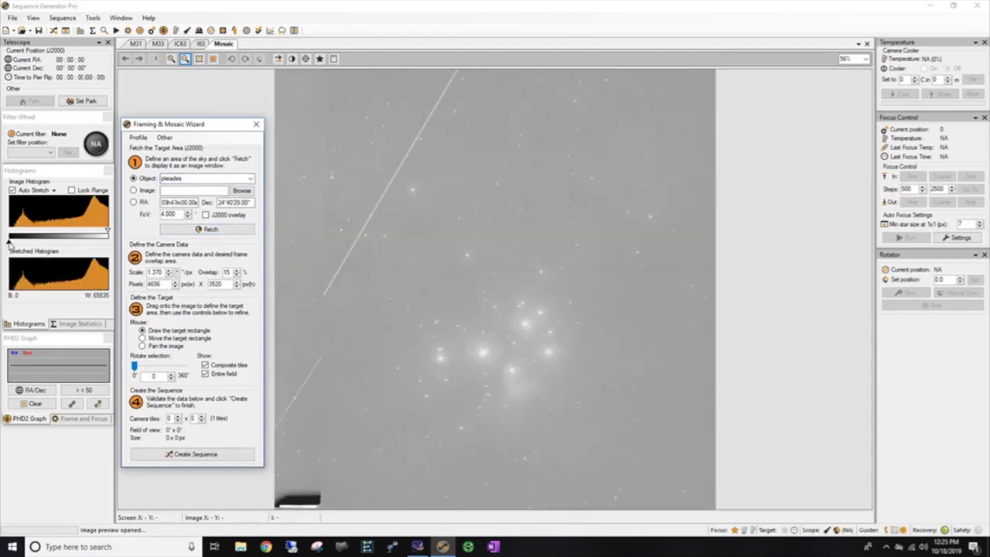
left_click_drag(9, 242, 64, 244)
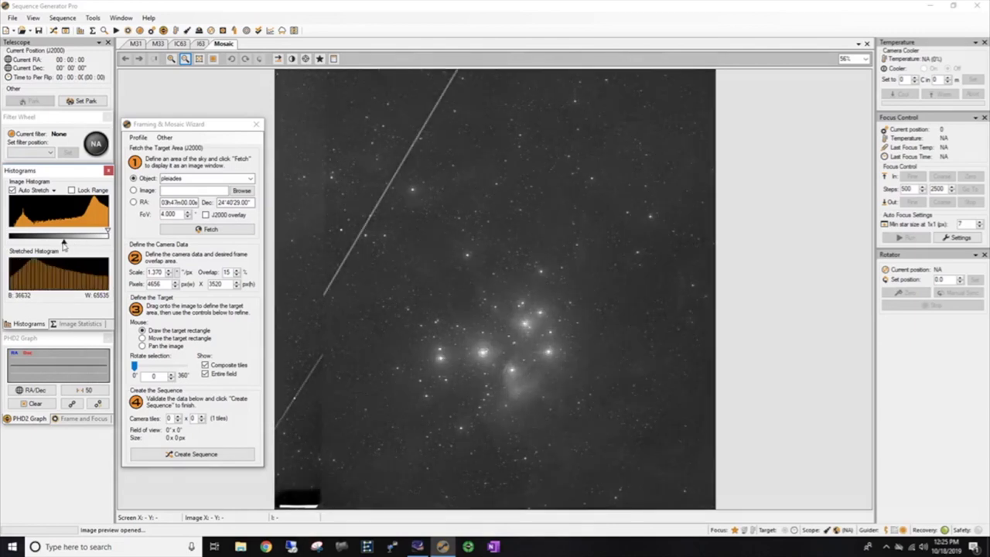
Place a single framing tile on the Pleiades and nudge it up over the cluster.
left_click(427, 322)
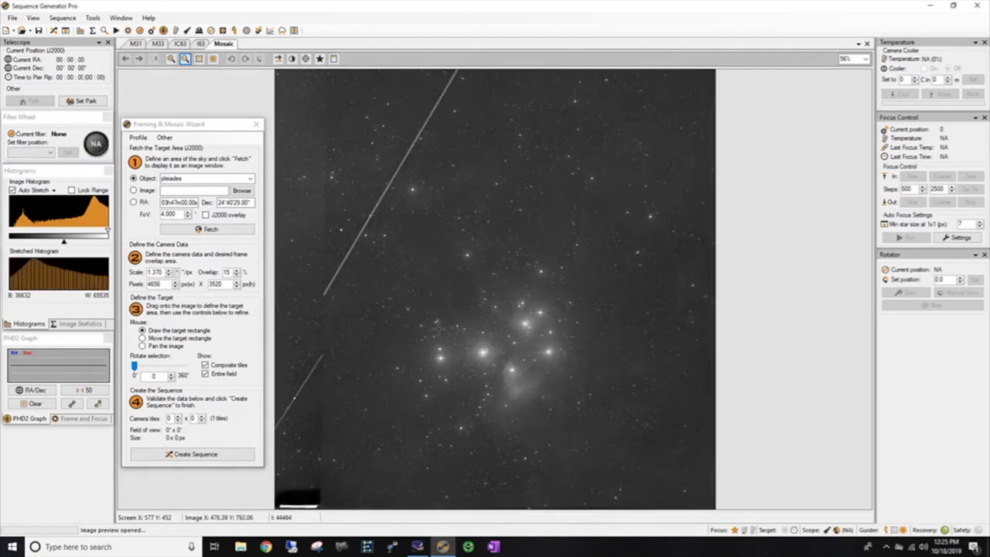
left_click(511, 376)
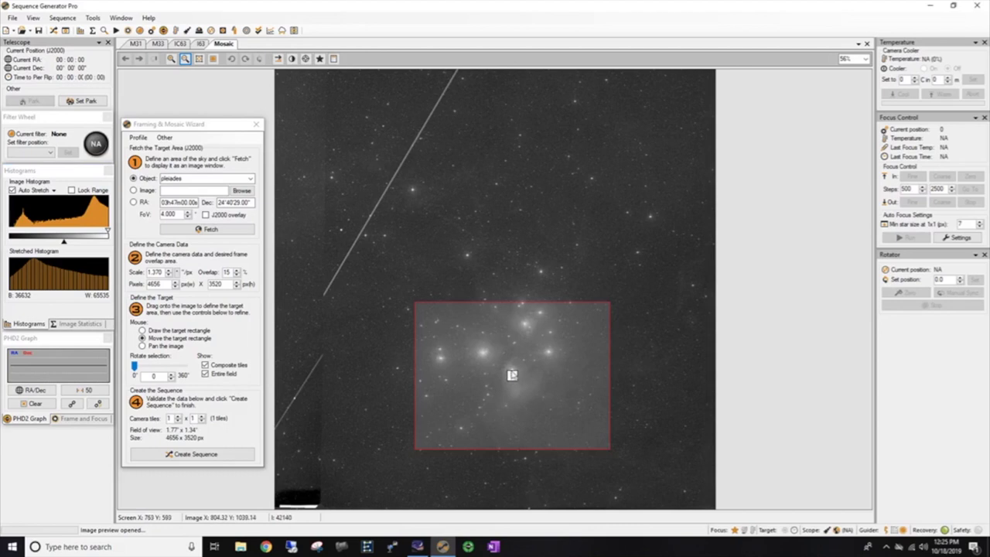
left_click_drag(513, 376, 496, 363)
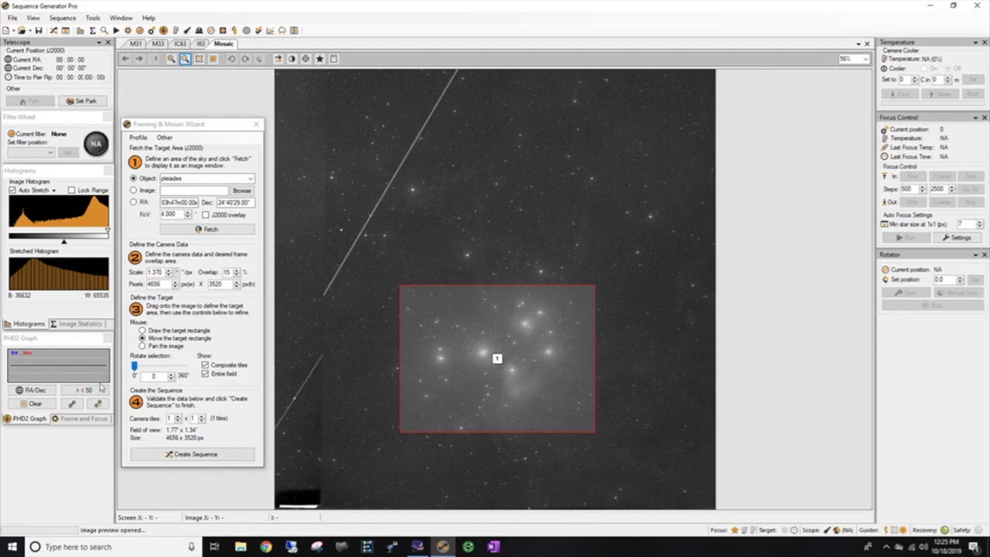
left_click(134, 368)
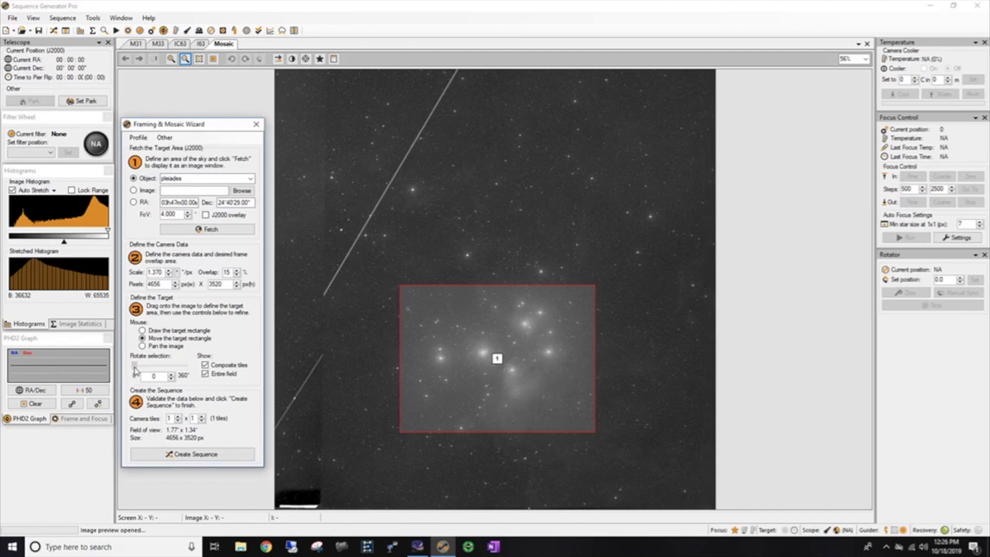
Rotate the framing to 37° and recentre the tile on the Pleiades' bright stars.
left_click_drag(135, 369, 138, 371)
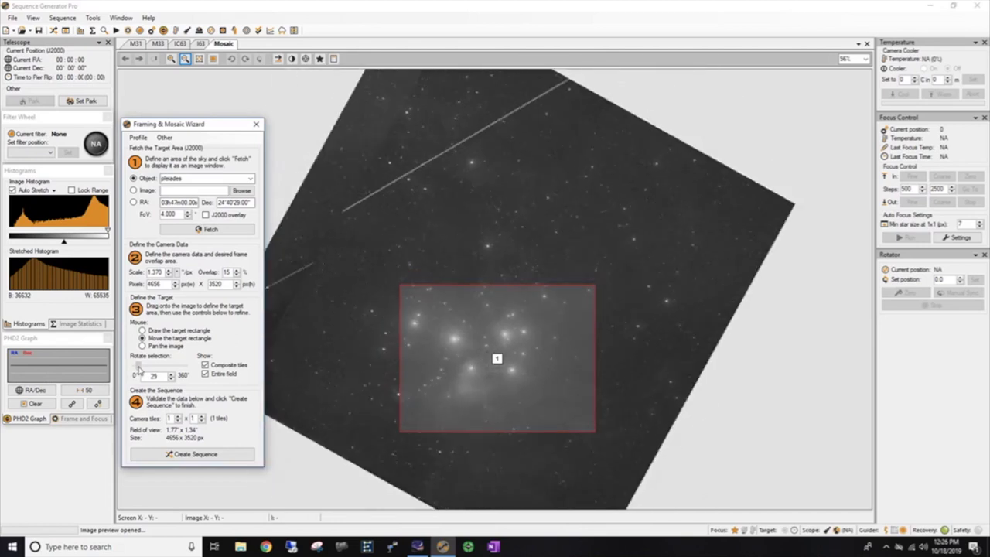
left_click_drag(137, 372, 140, 370)
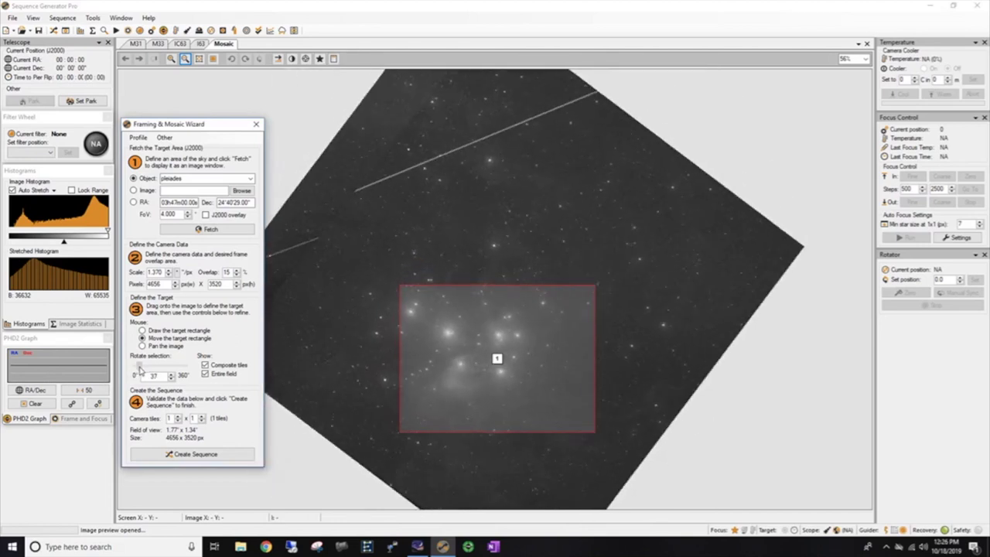
left_click_drag(499, 365, 469, 357)
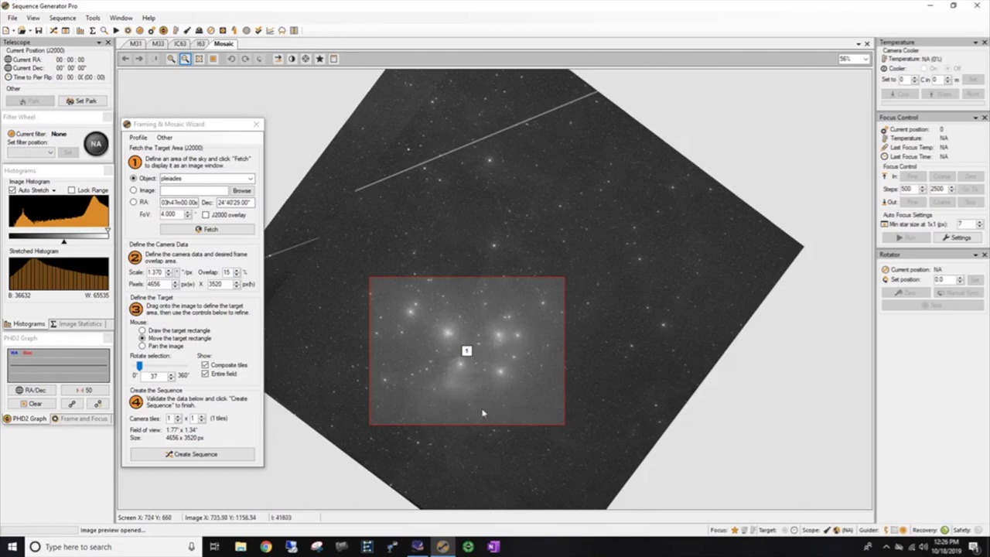
left_click_drag(470, 354, 470, 351)
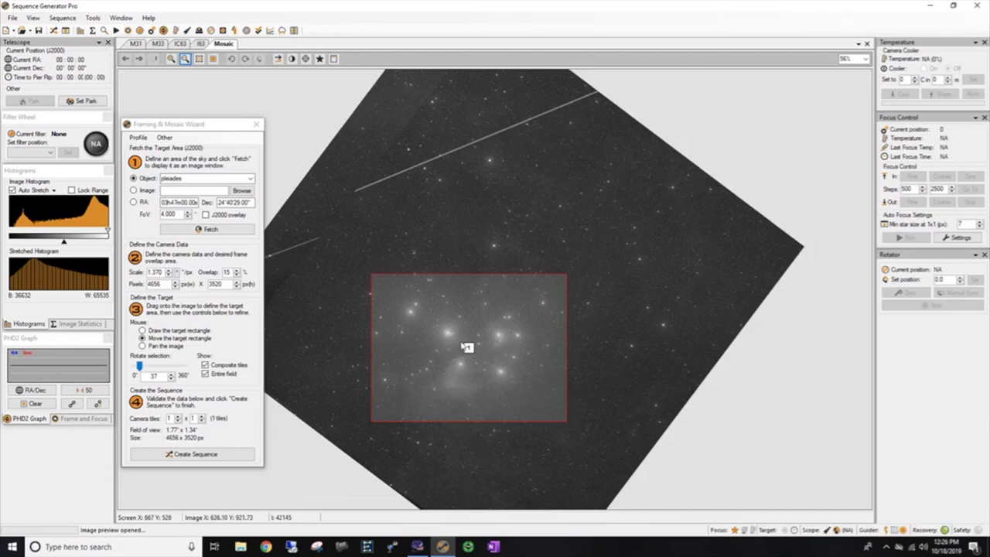
Create a sequence target from the framing, capitalising its name to 'Pleiades', and confirm.
left_click(187, 456)
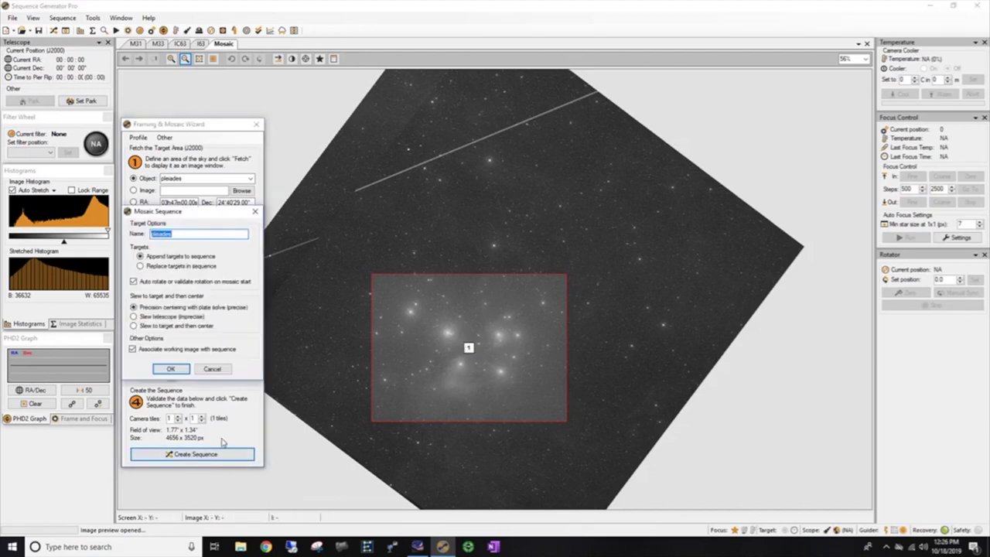
left_click(163, 235)
key("Home")
key("Delete")
type("P")
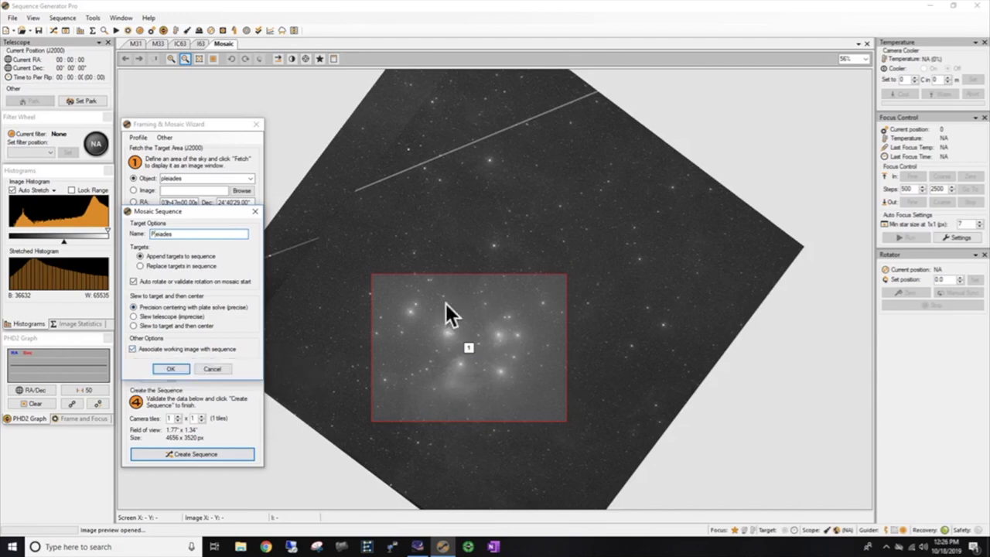
left_click(171, 370)
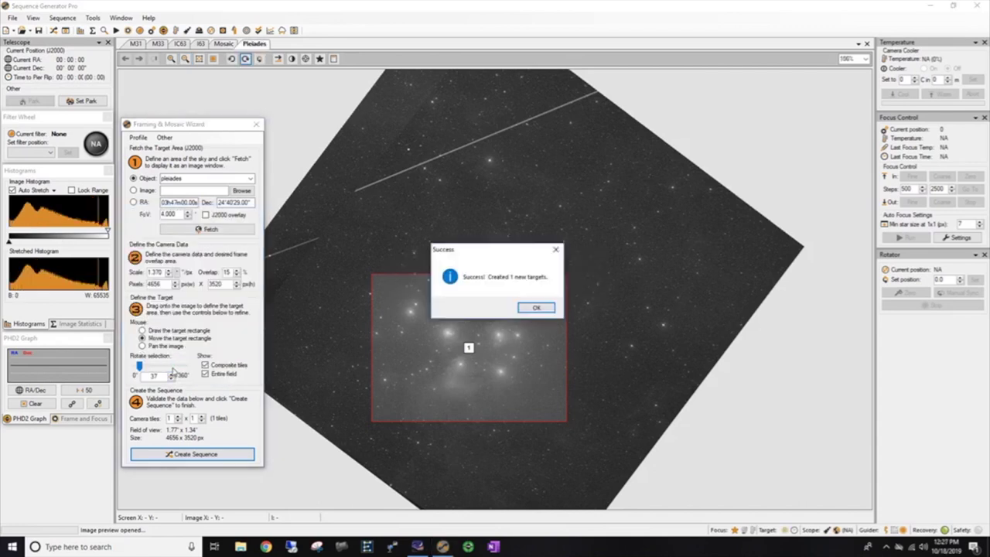
Dismiss the success message and verify Pleiades is listed beside Target 1 in the sequence.
left_click(536, 307)
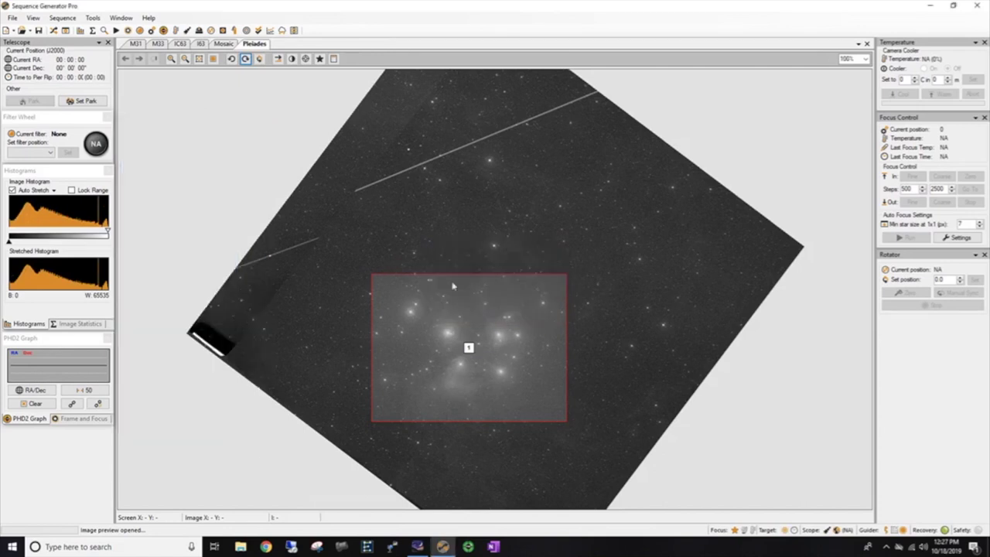
left_click(140, 30)
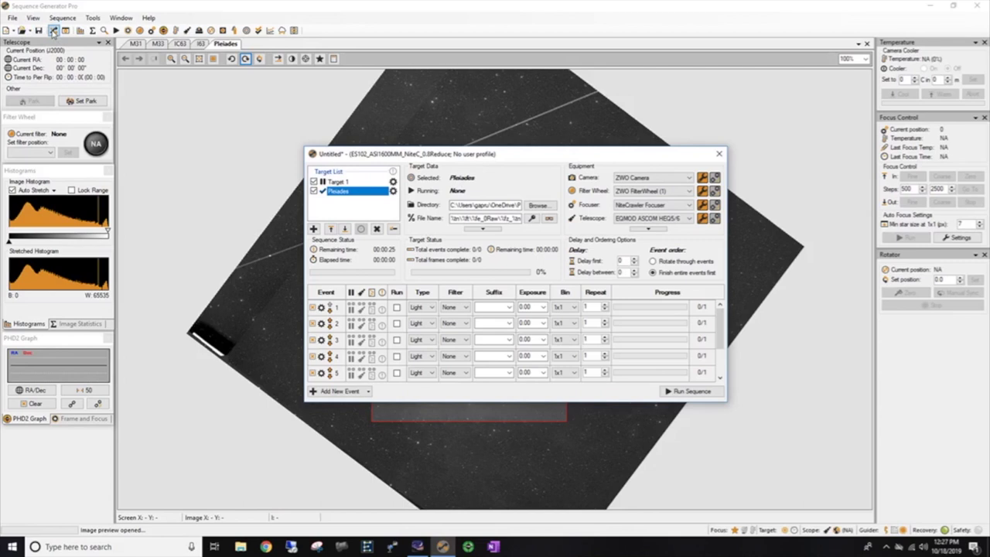
left_click(53, 31)
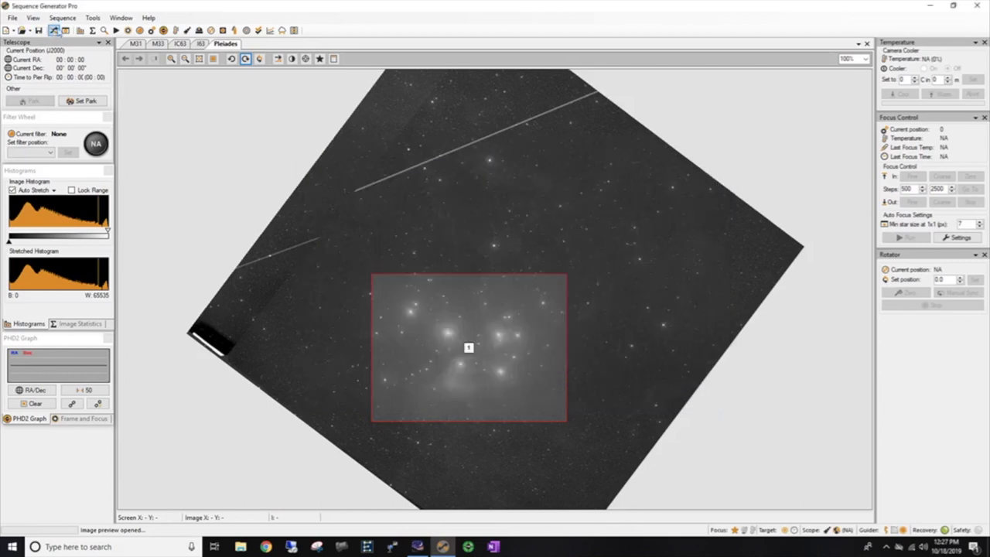
left_click(94, 19)
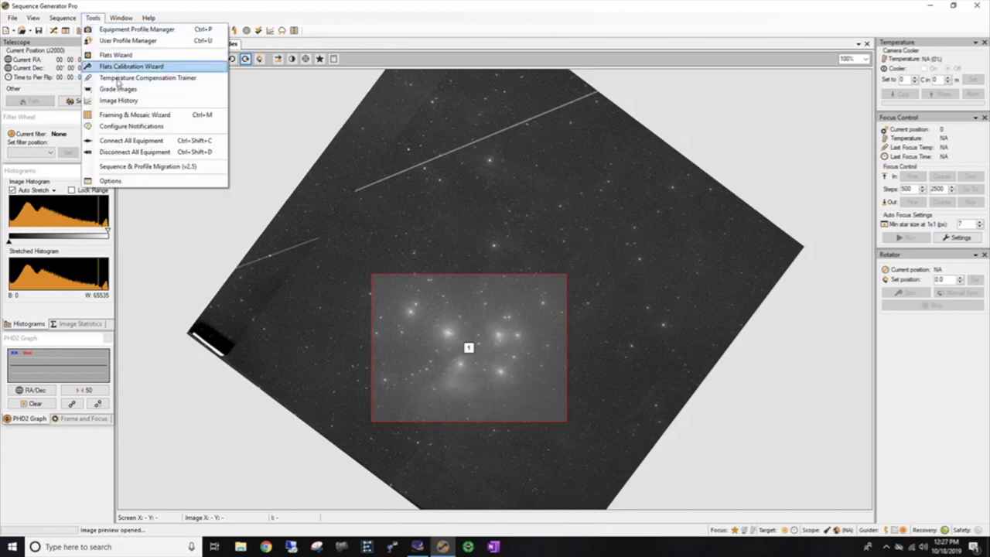
Open the Framing & Mosaic Wizard and fetch a sky image for 'iris nebula'.
left_click(124, 114)
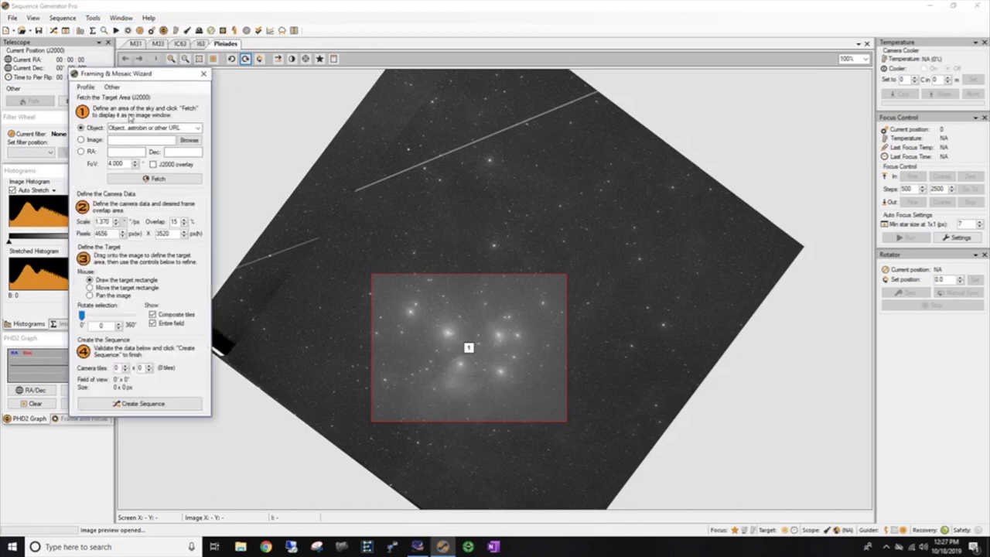
left_click(162, 128)
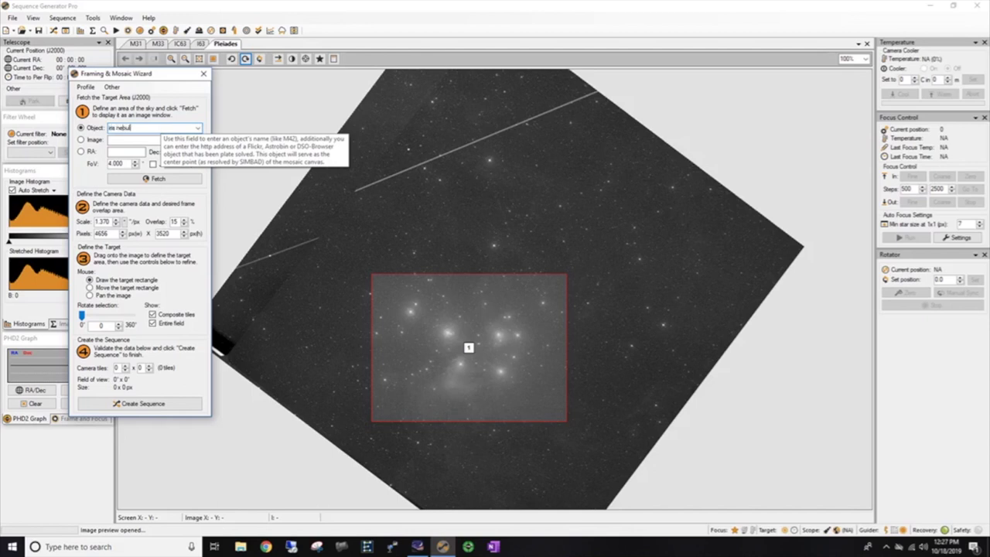
left_click(154, 181)
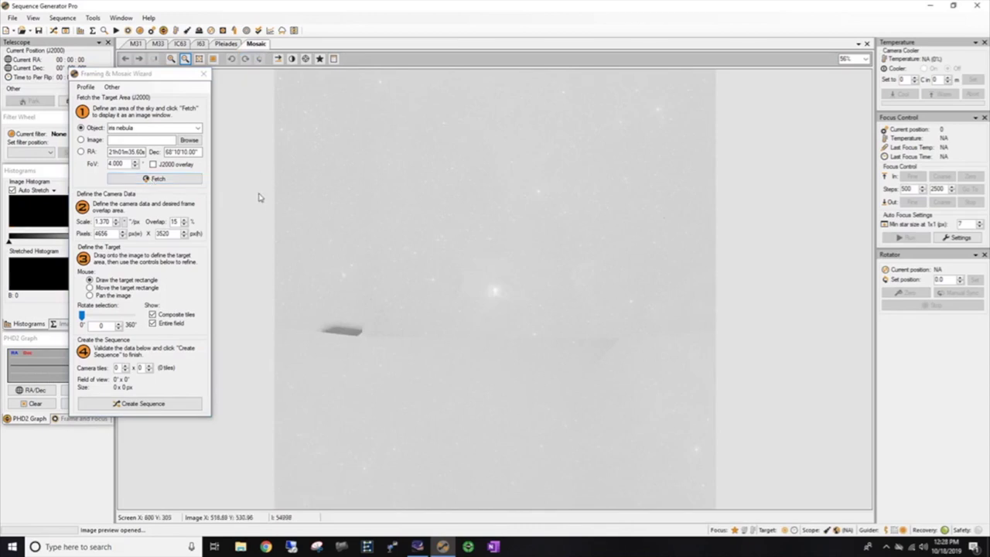
Stretch the washed-out image and draw a one-tile frame around the Iris Nebula.
left_click_drag(158, 68, 196, 92)
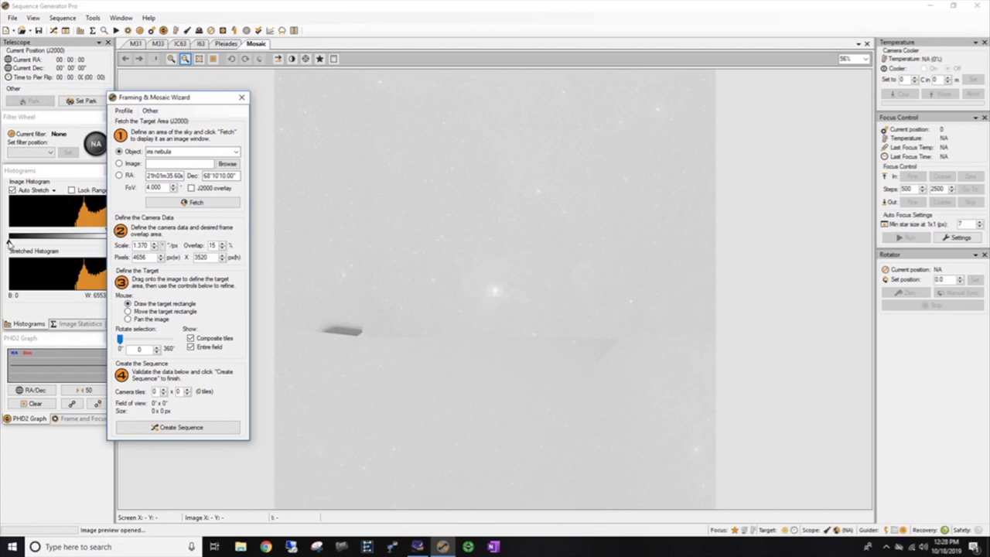
left_click_drag(10, 241, 77, 244)
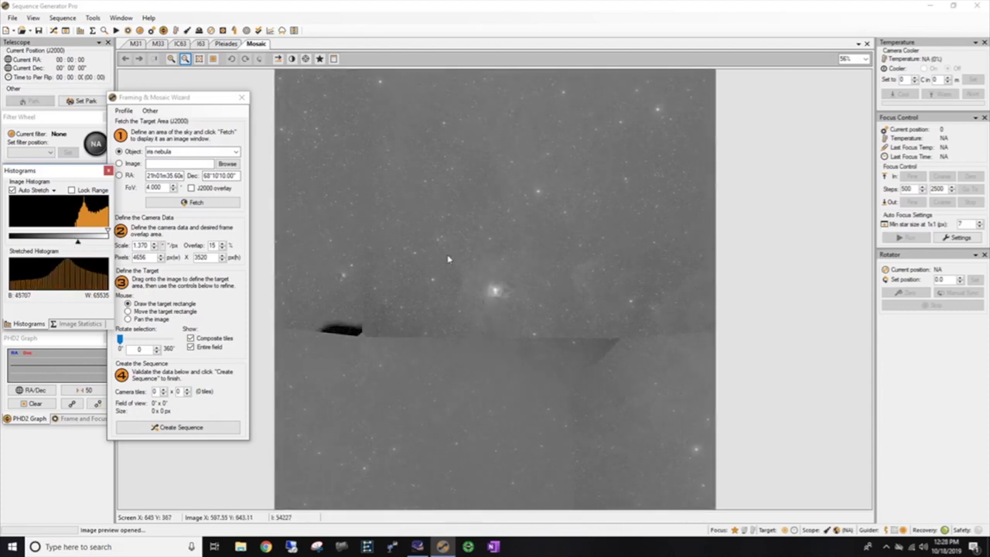
left_click_drag(449, 259, 455, 311)
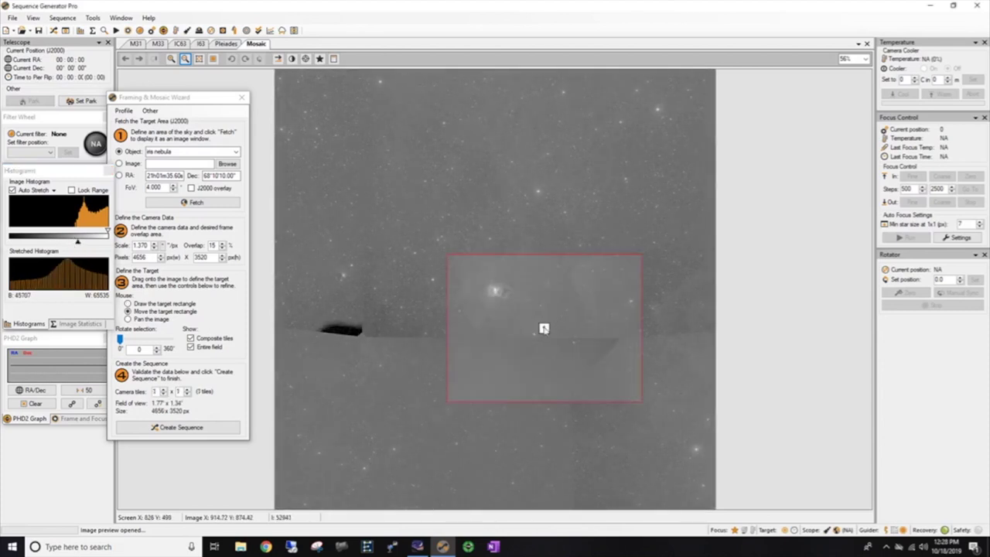
left_click_drag(543, 328, 498, 295)
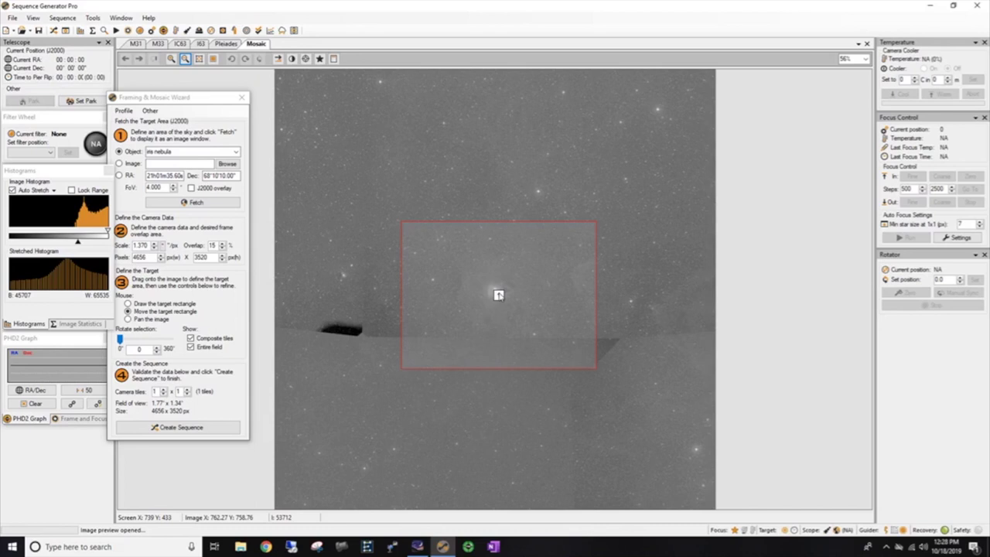
Recentre the frame on the nebula and darken the stretch to black 51084, white 65535.
mouse_move(503, 290)
left_mouse_down()
mouse_move(543, 265)
mouse_move(506, 293)
mouse_move(520, 295)
left_mouse_up()
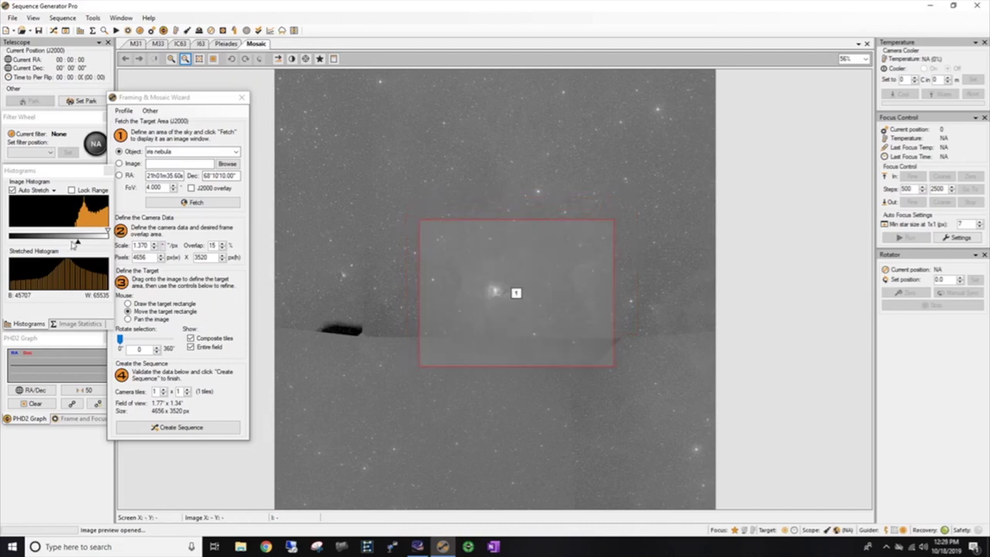
left_click_drag(76, 244, 85, 244)
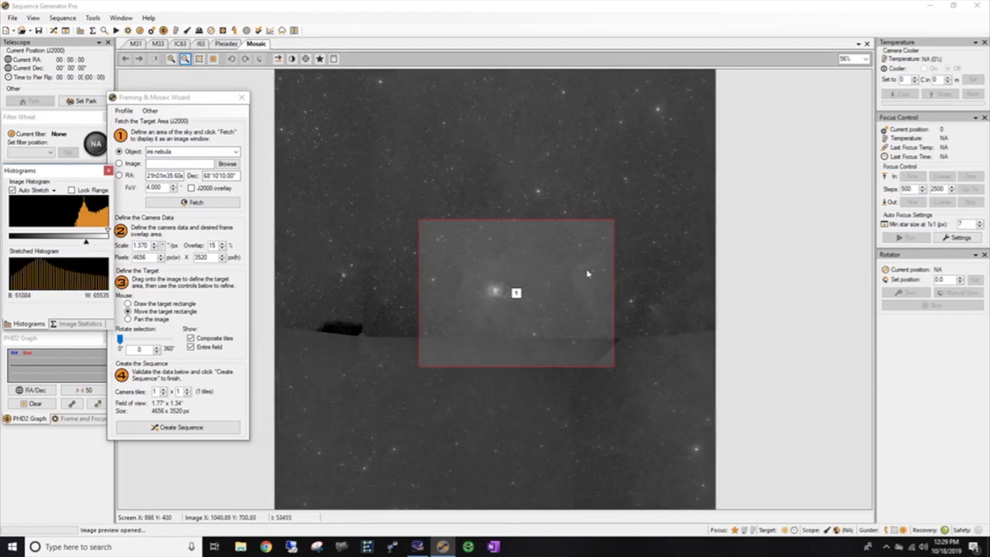
left_click(512, 297)
left_click_drag(512, 296, 511, 292)
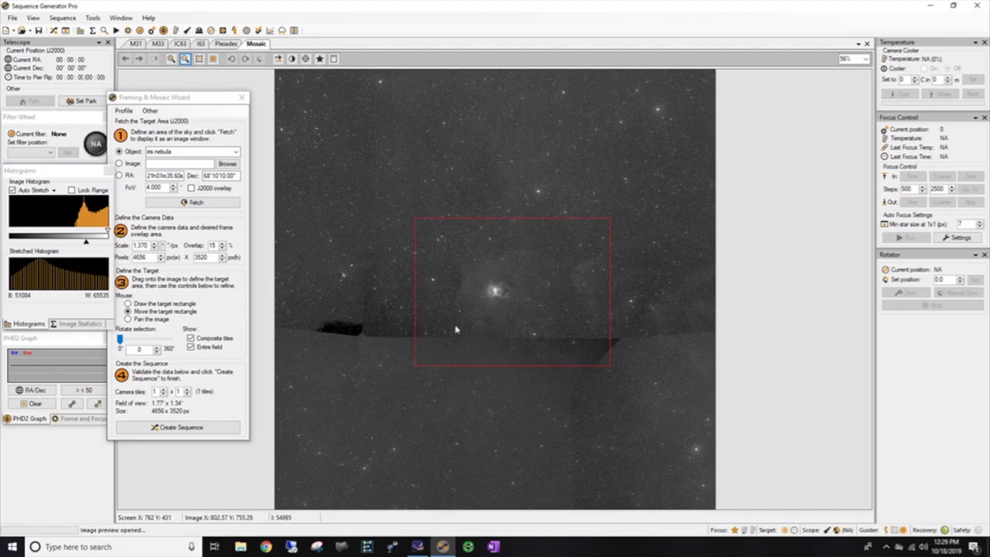
Rotate the Iris Nebula framing to 29°.
left_click_drag(119, 340, 121, 341)
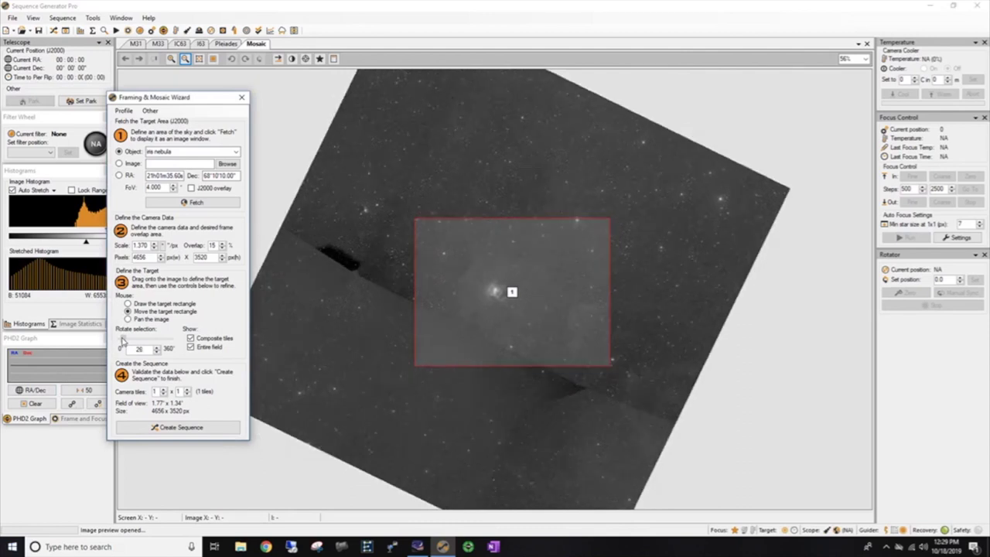
left_click_drag(122, 341, 123, 341)
left_click(522, 326)
Nudge the tile back over the nebula and open the Mosaic Sequence dialog.
left_click_drag(523, 326, 524, 331)
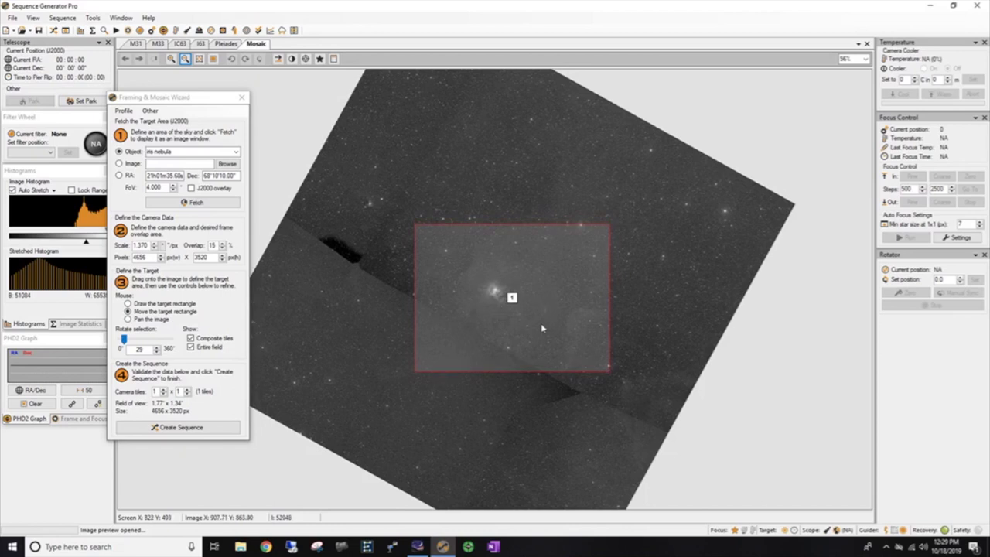
left_click_drag(542, 327, 547, 328)
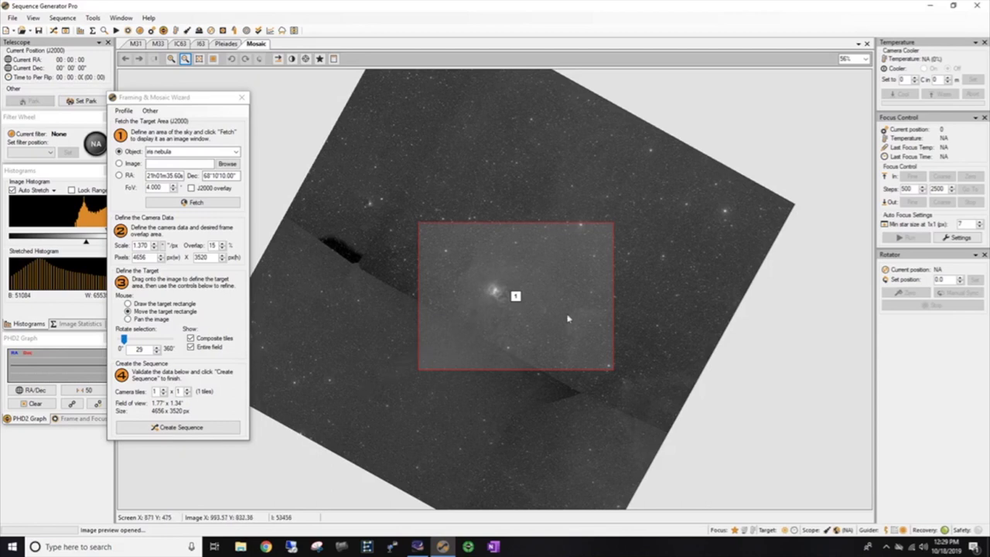
left_click(168, 429)
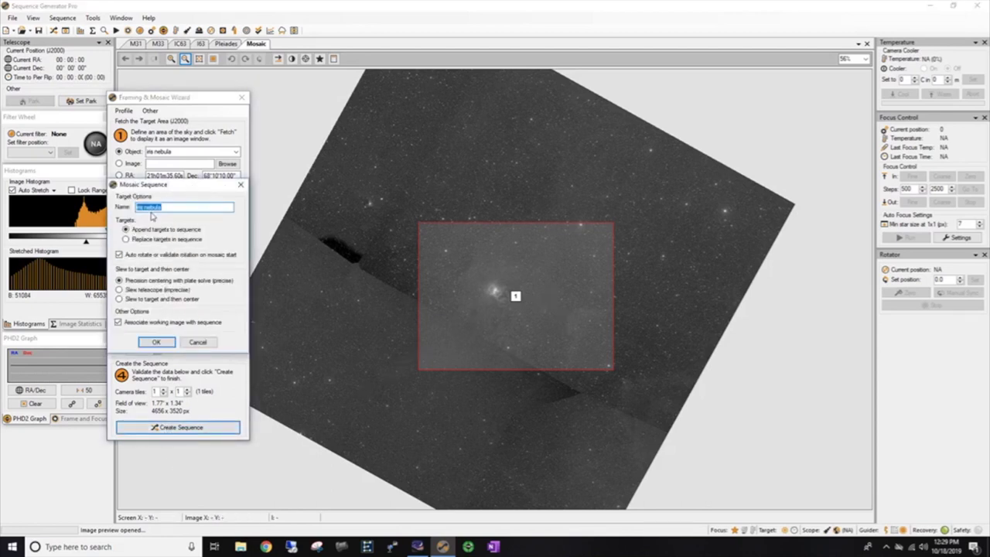
Create the sequence target, capitalising its name to 'Iris nebula'.
left_click(184, 222)
key("Delete")
type("I")
left_click(155, 342)
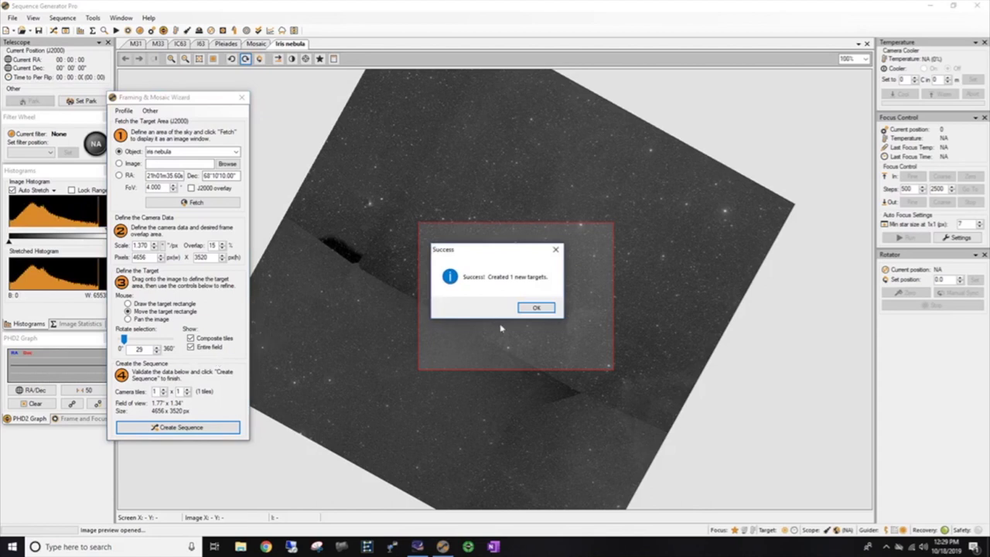
left_click(531, 309)
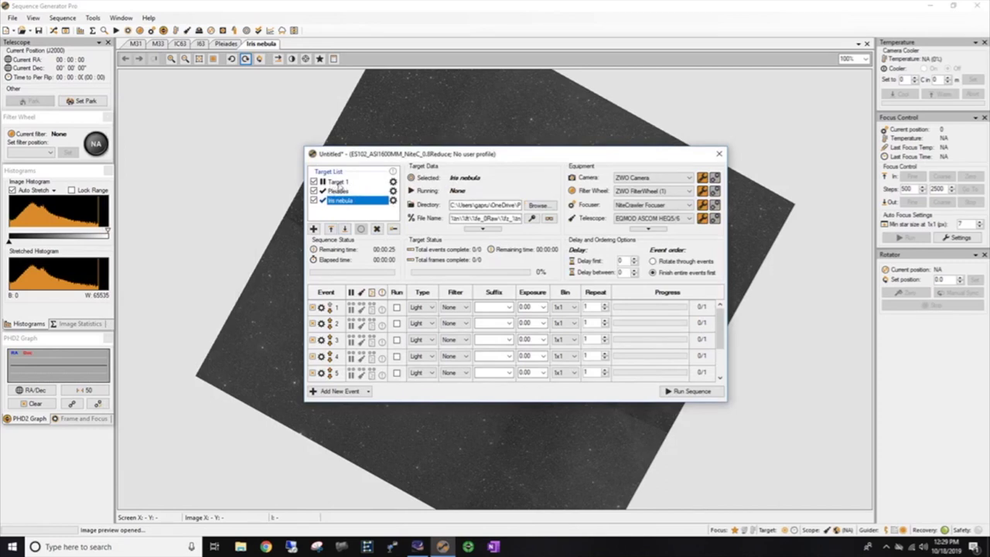
Delete the empty placeholder Target 1 from the sequence.
left_click(380, 182)
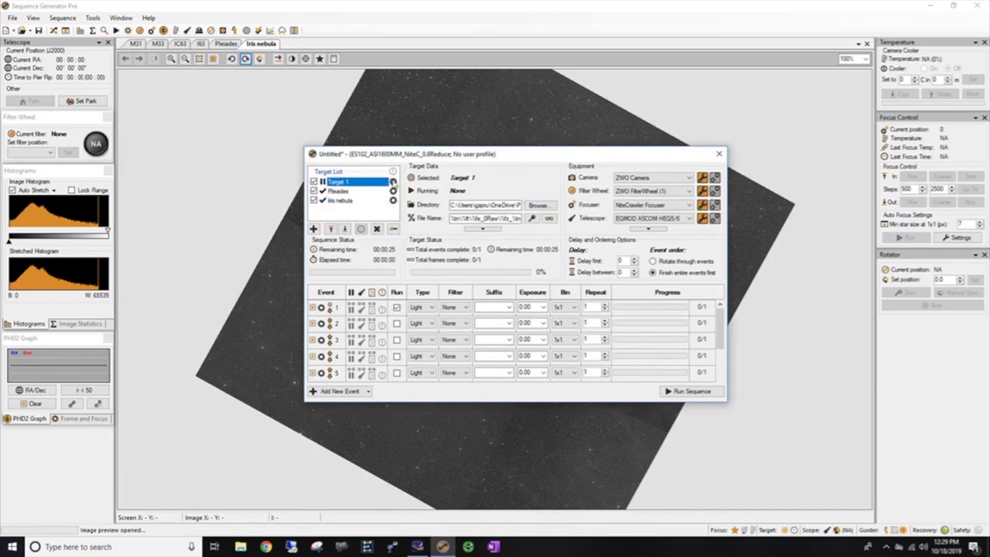
left_click(393, 180)
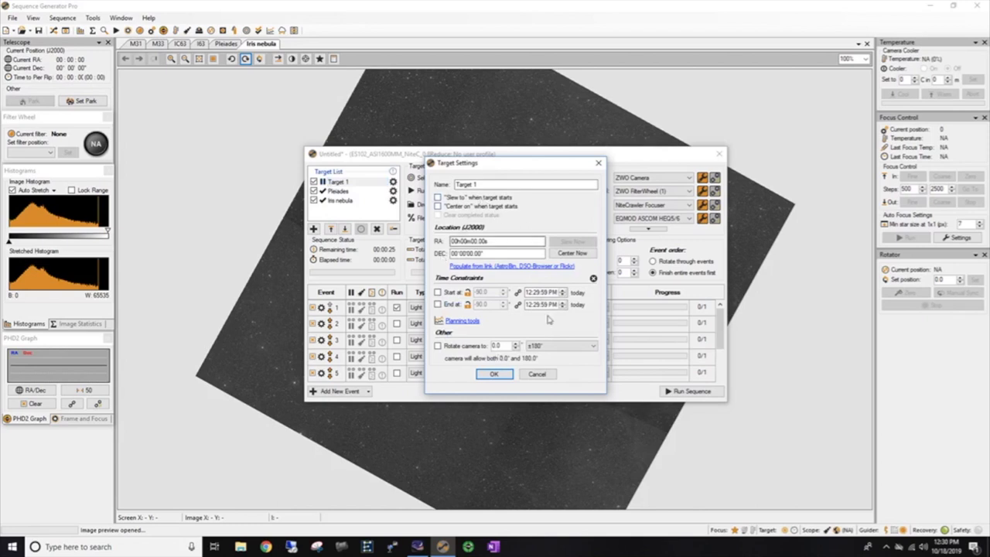
left_click(537, 374)
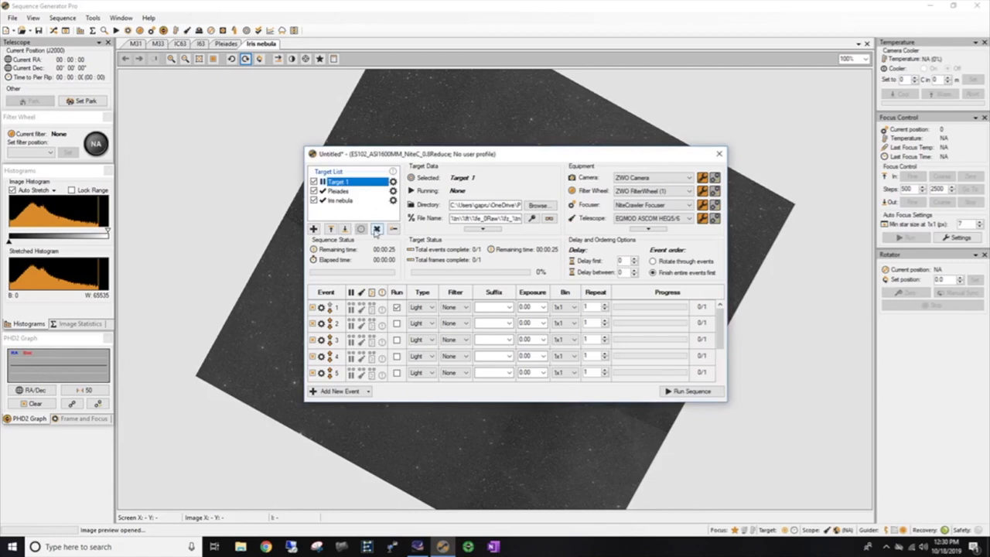
left_click(376, 230)
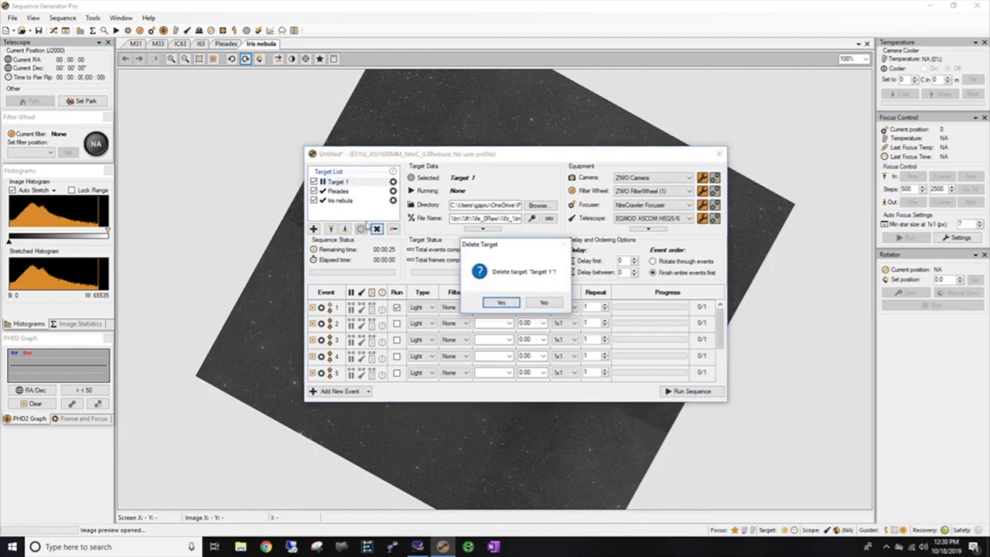
left_click(501, 304)
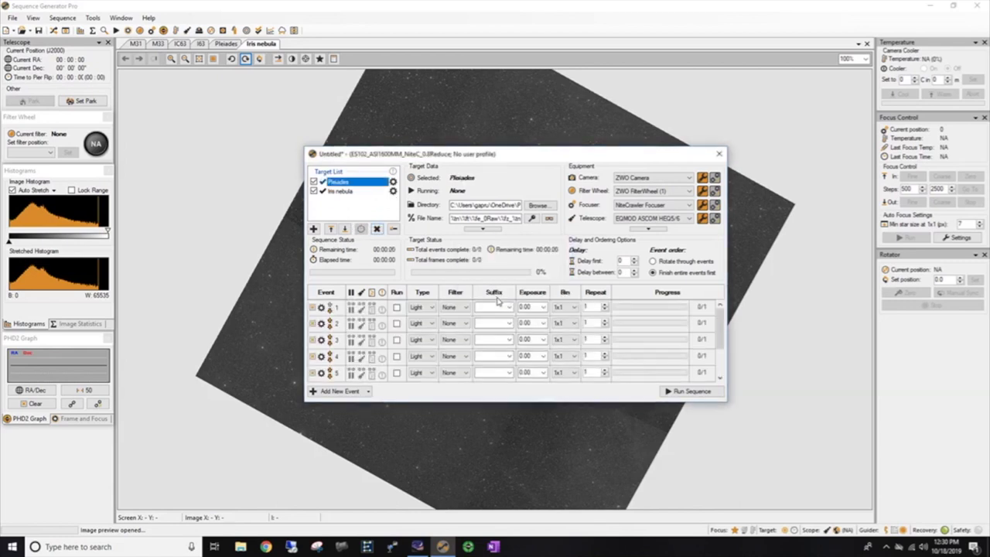
Reopen the Framing & Mosaic Wizard and fetch sh2-54 with a 2.000° field of view.
left_click(53, 31)
left_click(92, 17)
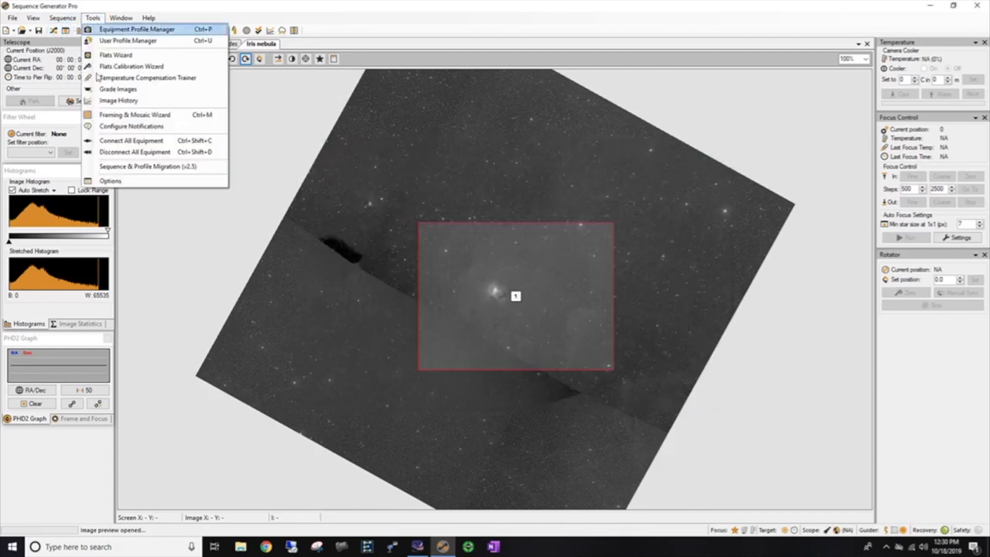
left_click(127, 115)
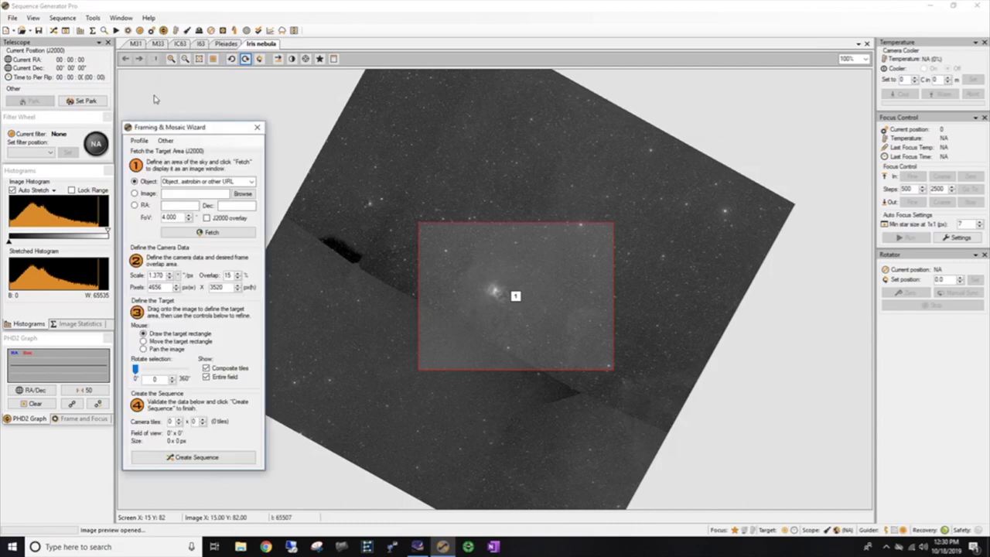
left_click(197, 182)
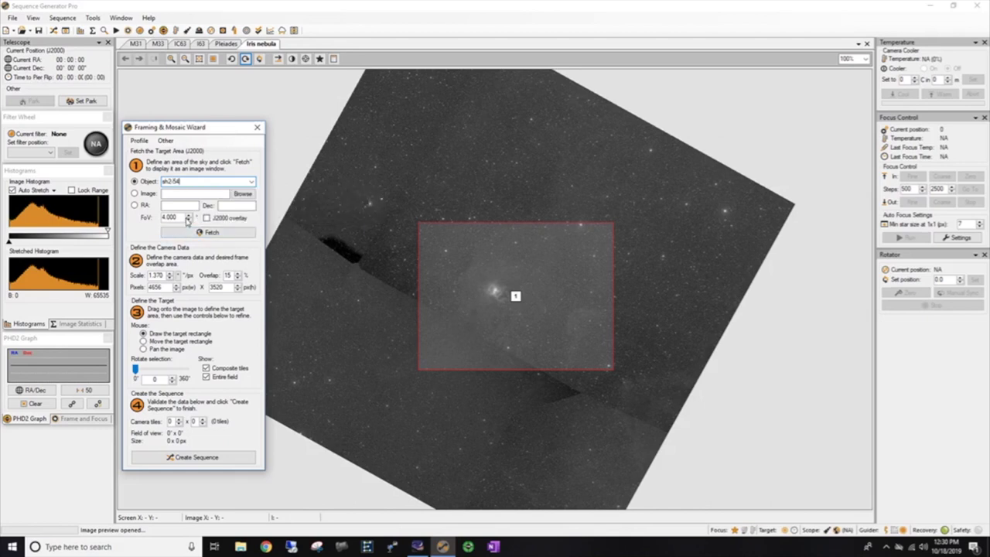
left_click(188, 220)
left_click(187, 218)
left_click(218, 233)
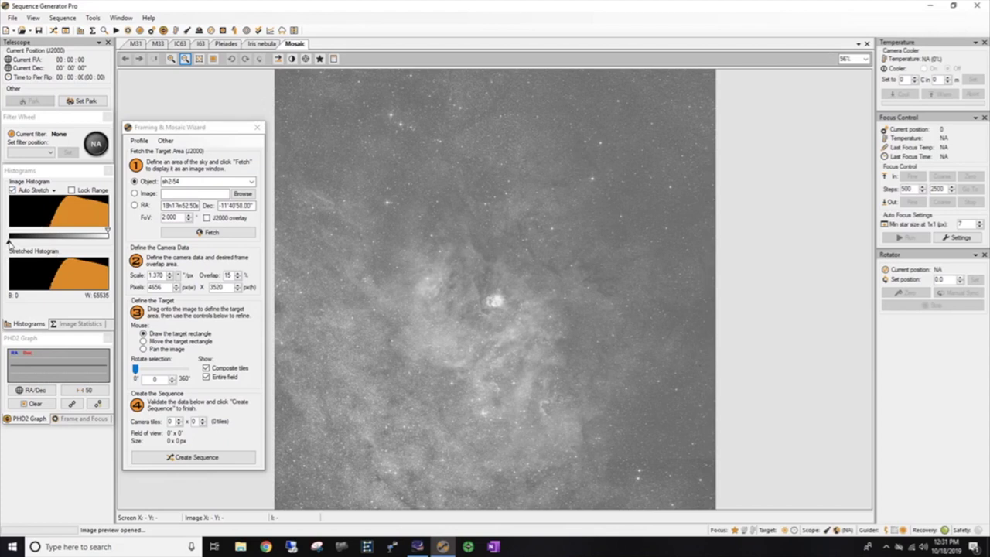
Darken the stretch and draw a single-tile frame centred on sh2-54.
left_click_drag(9, 242, 34, 245)
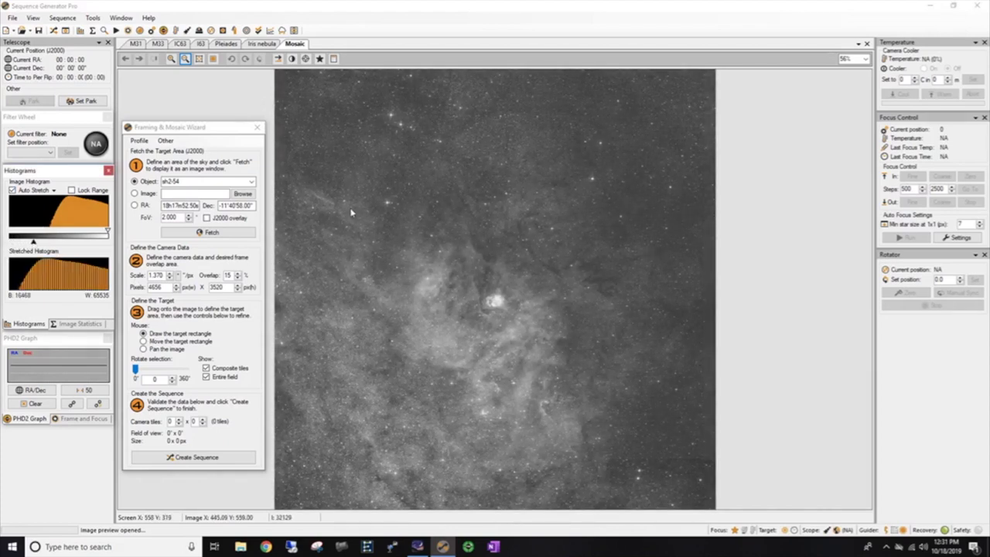
left_click_drag(419, 240, 489, 347)
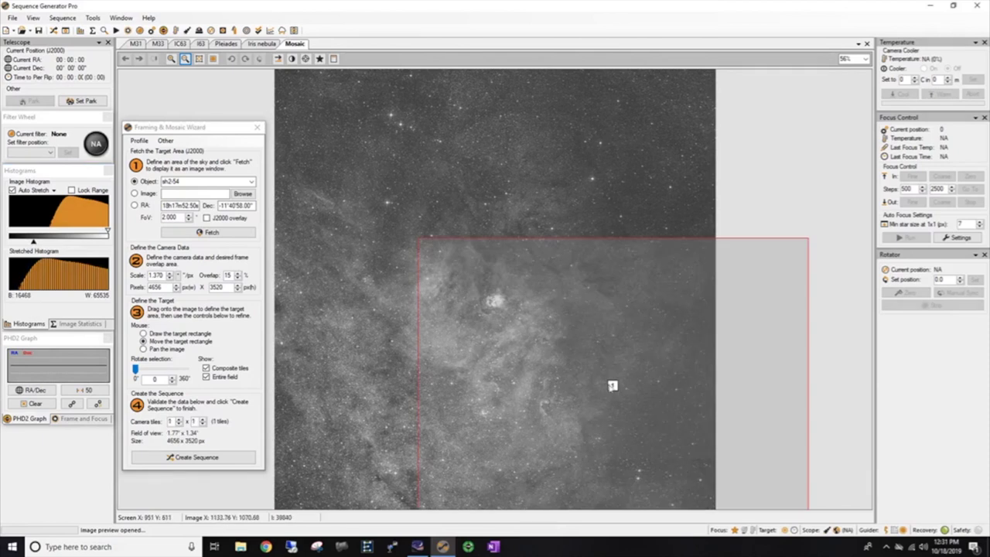
left_click(612, 387)
mouse_move(606, 373)
left_mouse_down()
mouse_move(550, 319)
mouse_move(512, 319)
left_mouse_up()
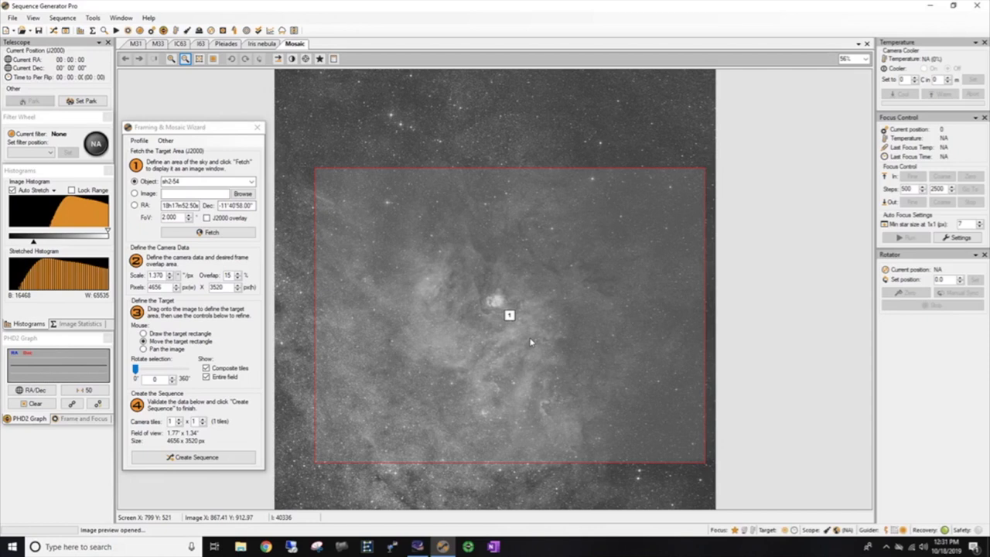
left_click_drag(507, 314, 493, 318)
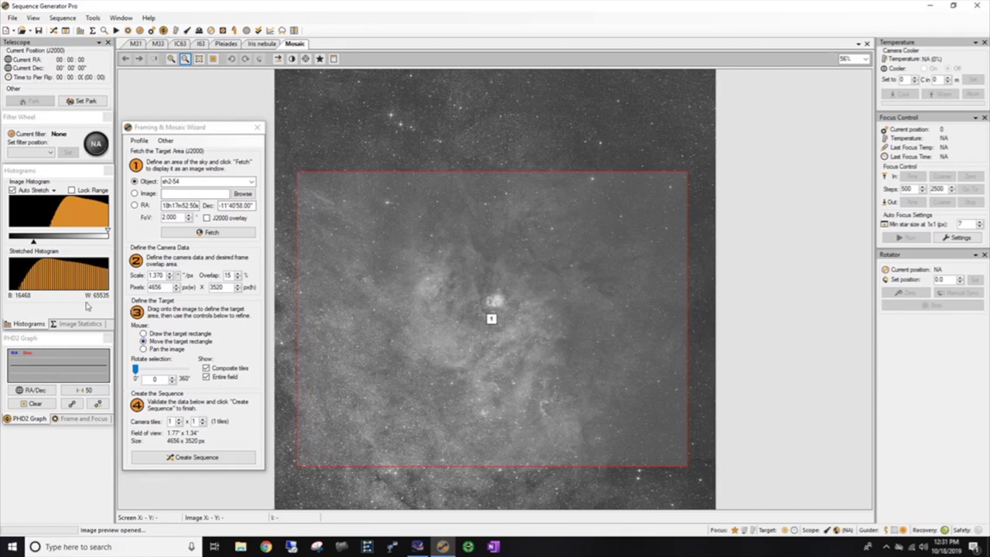
Rotate the frame to 51° and recentre it on the nebula.
left_click_drag(138, 374, 141, 371)
left_click_drag(491, 319, 488, 306)
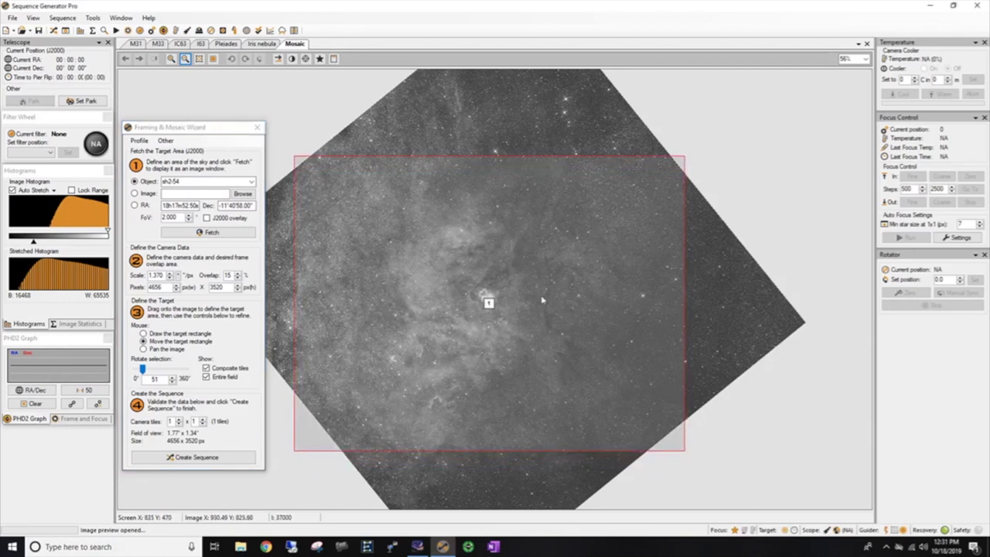
left_click_drag(489, 303, 491, 308)
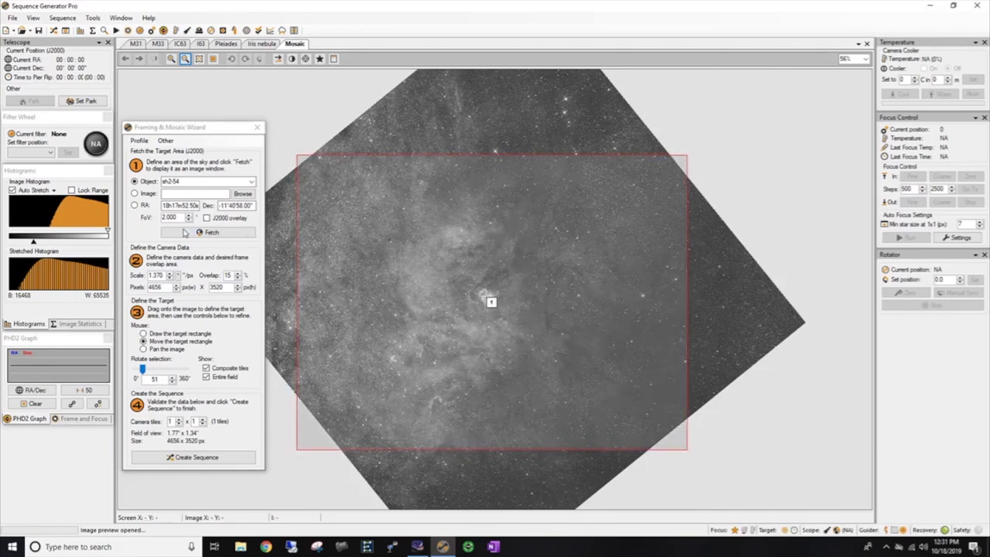
Refetch the sky image with a 4.000° field of view, then bring up Stellarium.
left_click(189, 219)
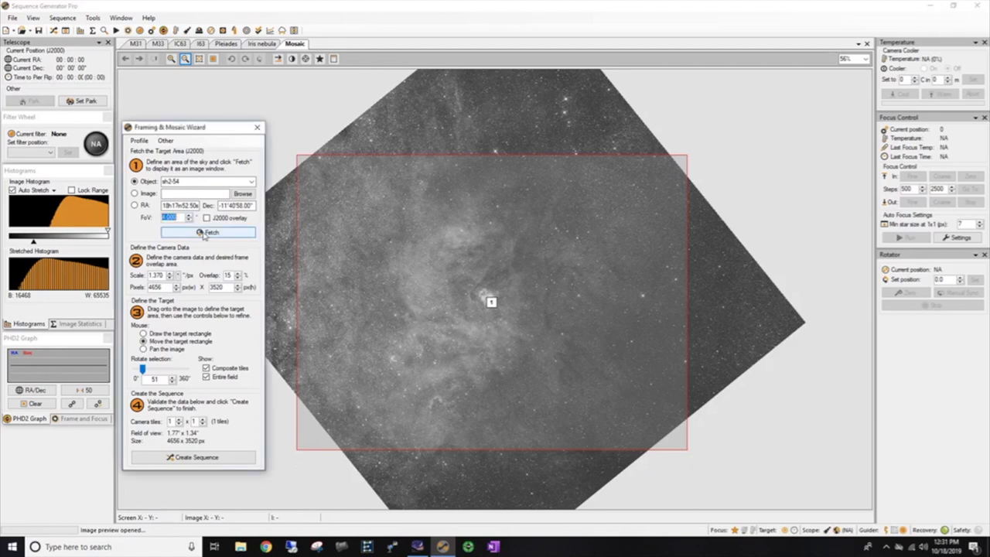
left_click(202, 233)
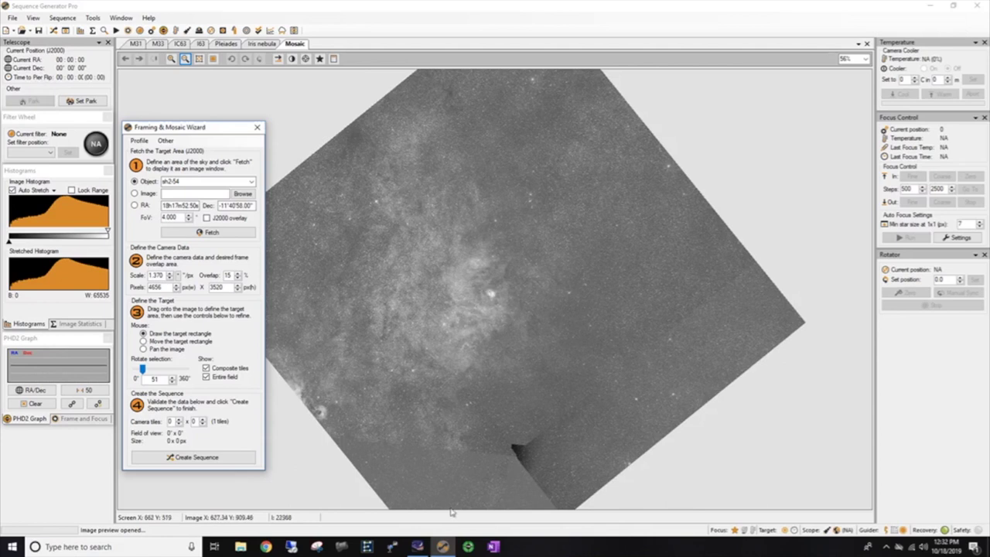
left_click(417, 546)
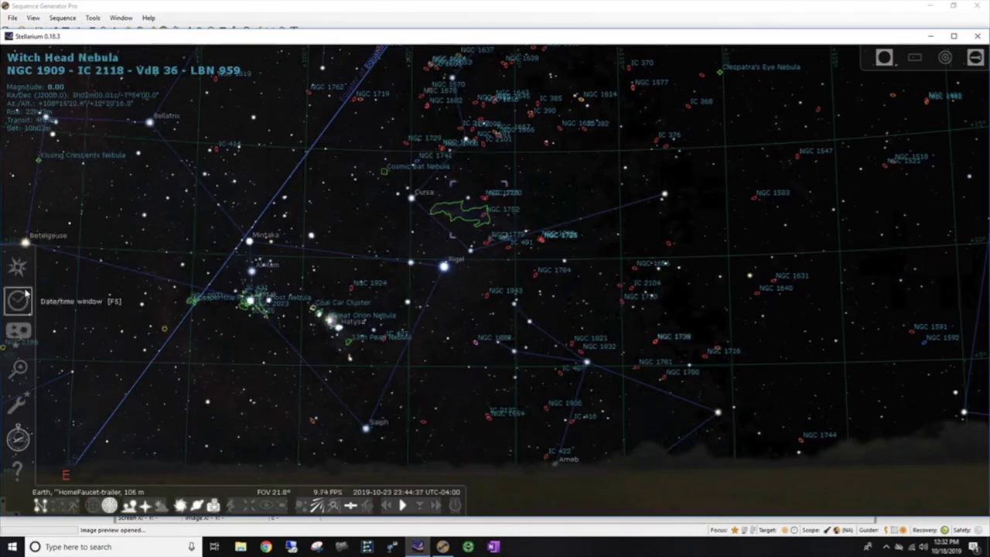
Search Stellarium for 'sh2-54' to centre SH 2-54 (LBN 72).
left_click(20, 368)
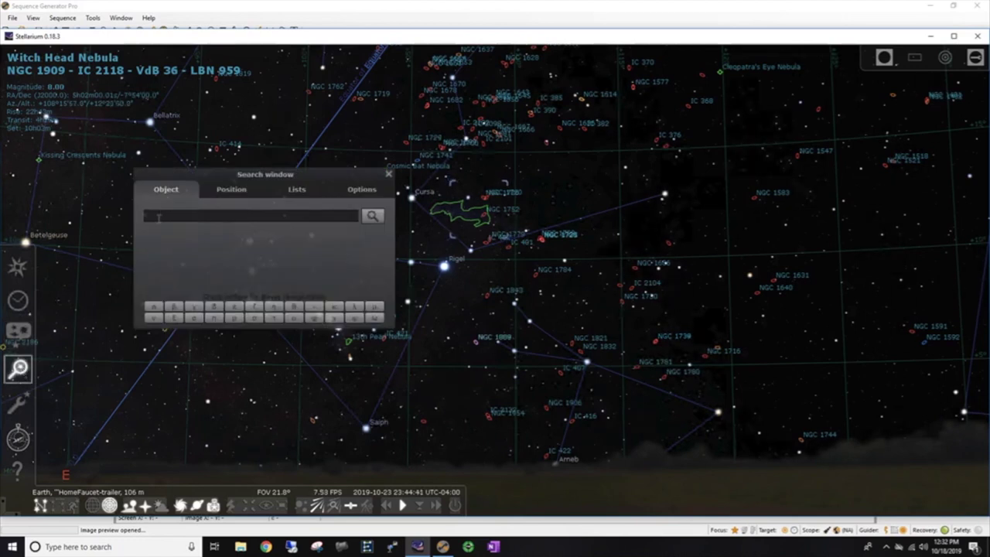
type("sh")
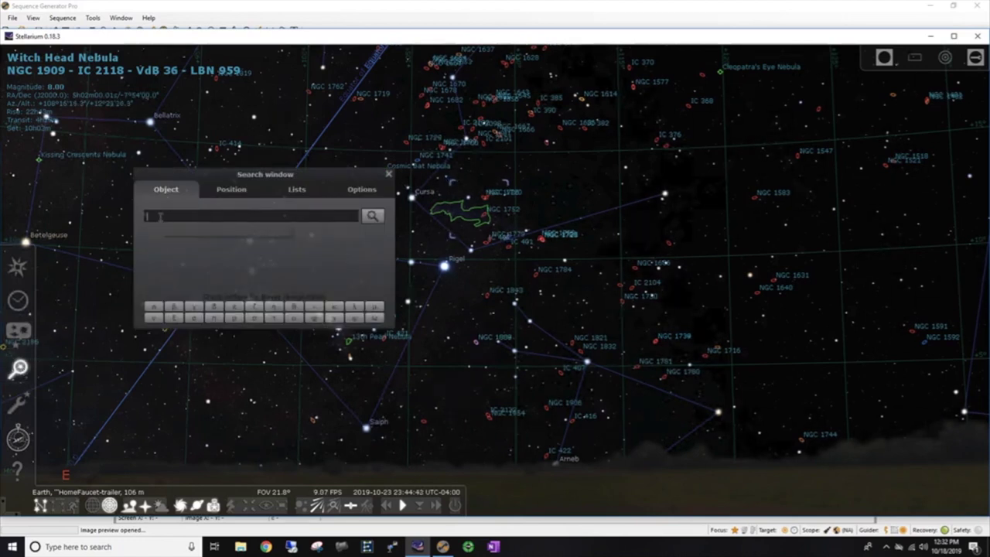
type("2")
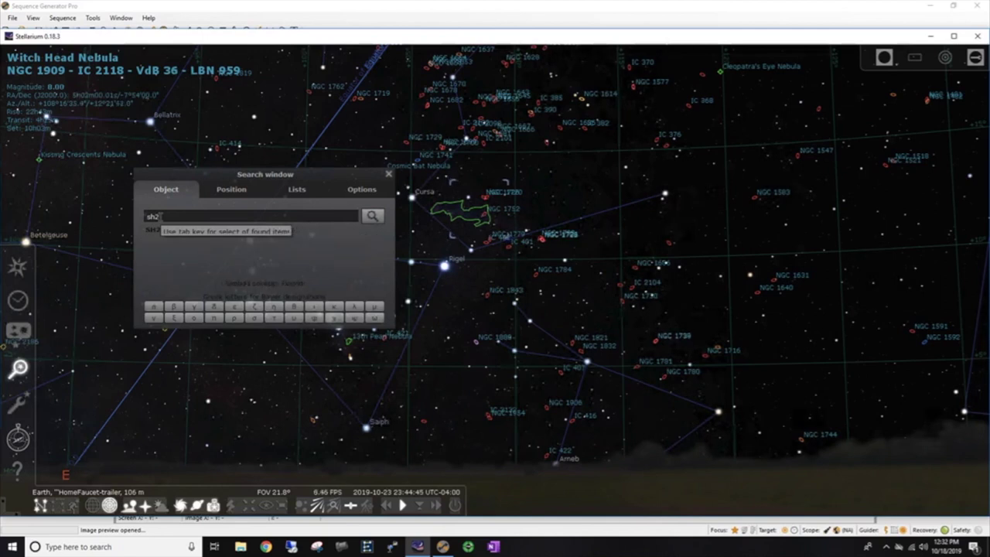
type("-54")
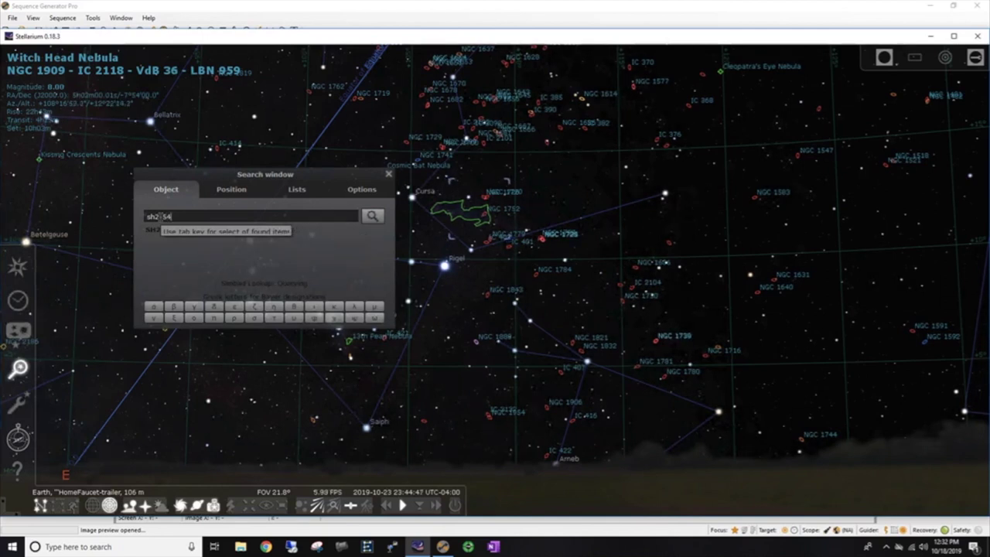
key("Return")
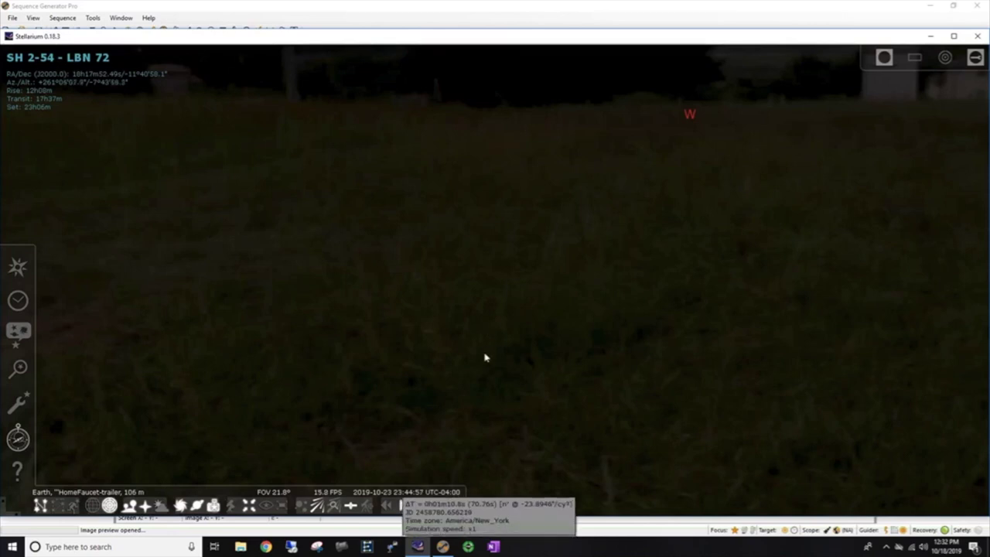
Tilt the view up to the sky, fast-forward time, then restore normal rate.
left_click_drag(523, 201, 592, 324)
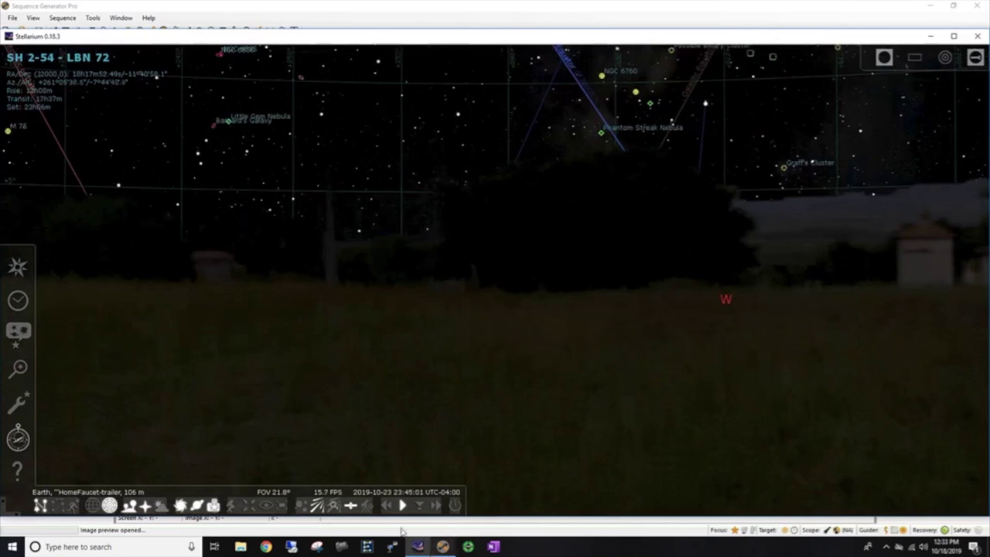
left_click(435, 505)
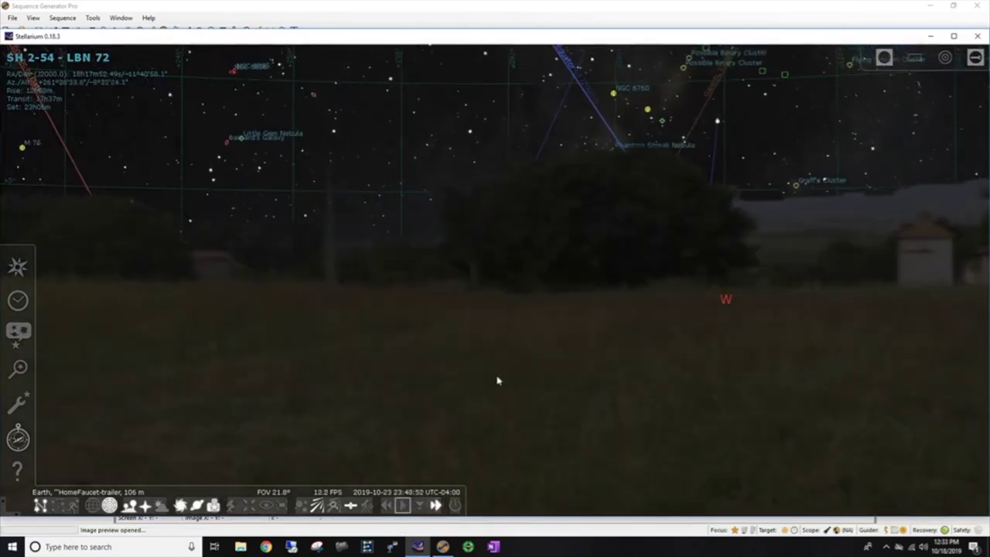
left_click(436, 505)
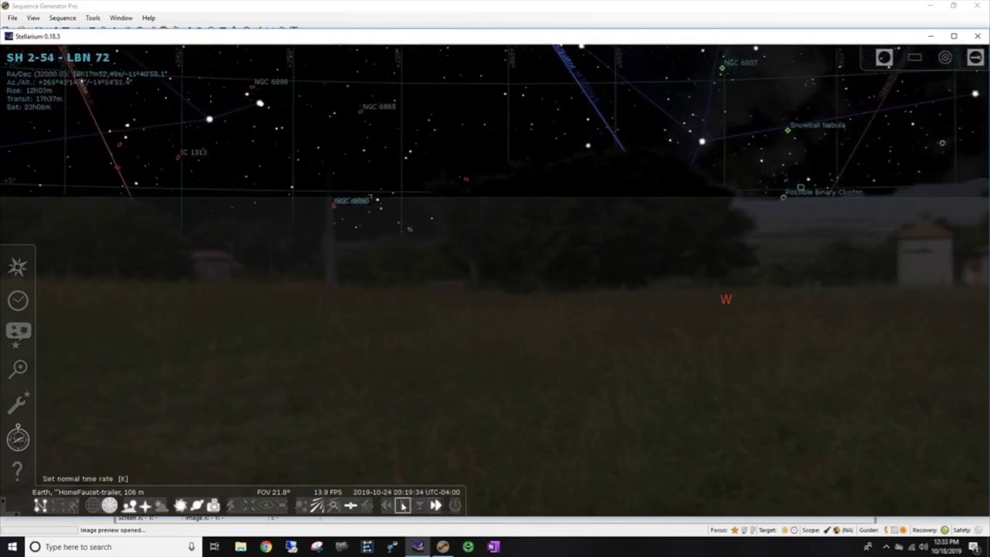
left_click(402, 505)
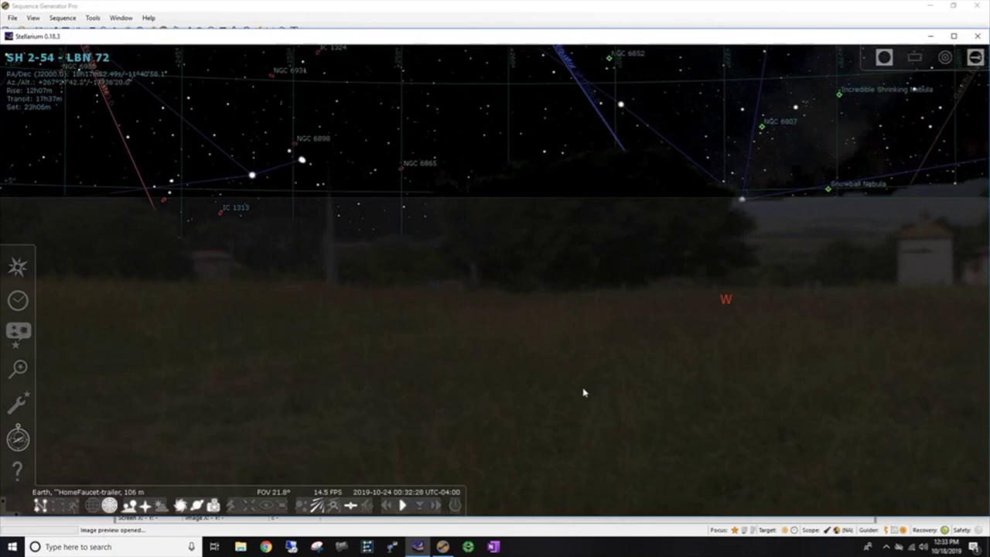
Pan the sky, rewind time quickly back to normal rate, then minimize Stellarium.
key("Up")
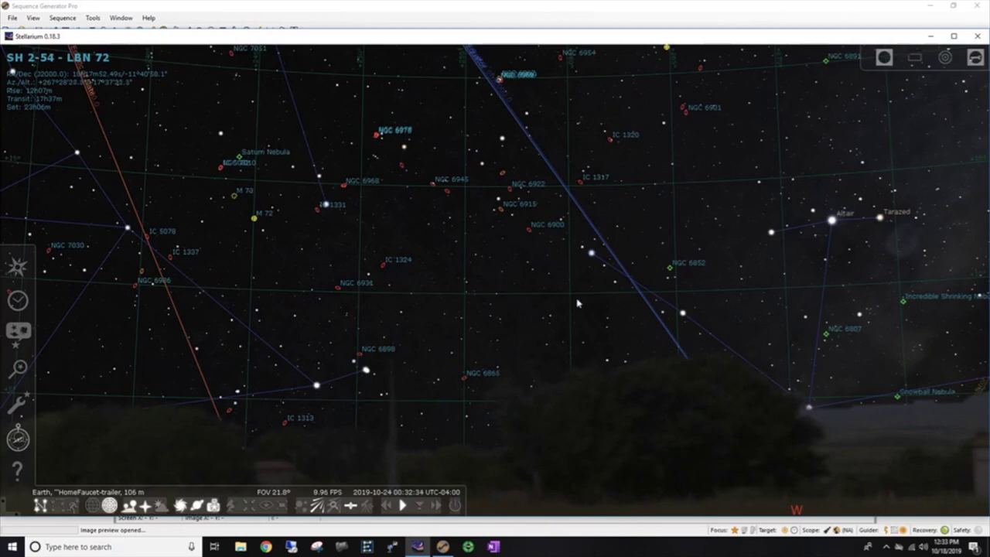
key("Up")
key("Left")
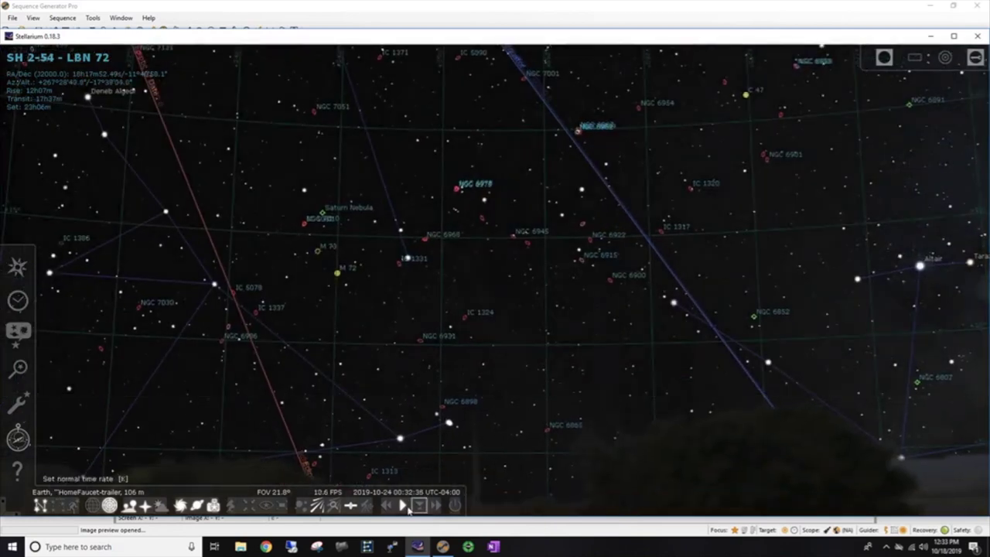
left_click(403, 505)
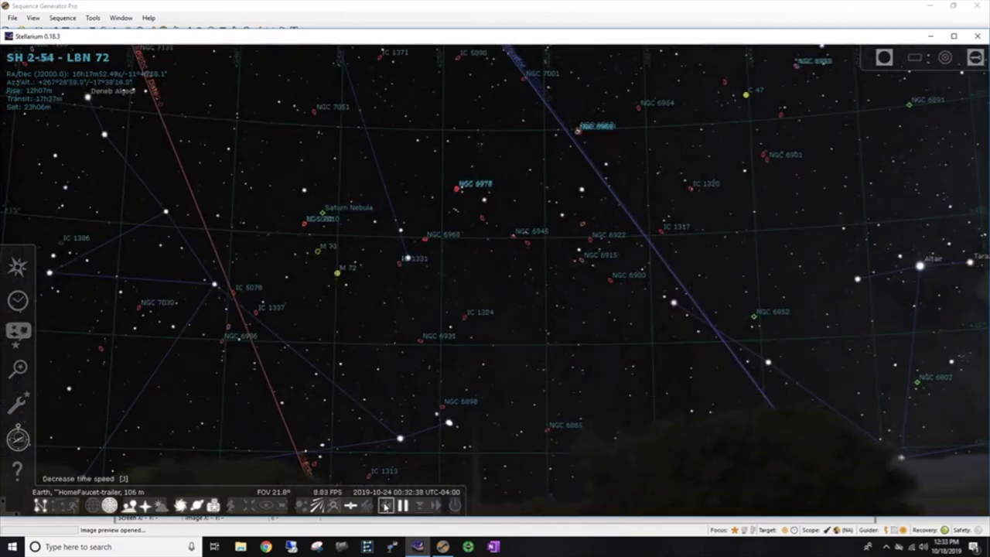
left_click(385, 505)
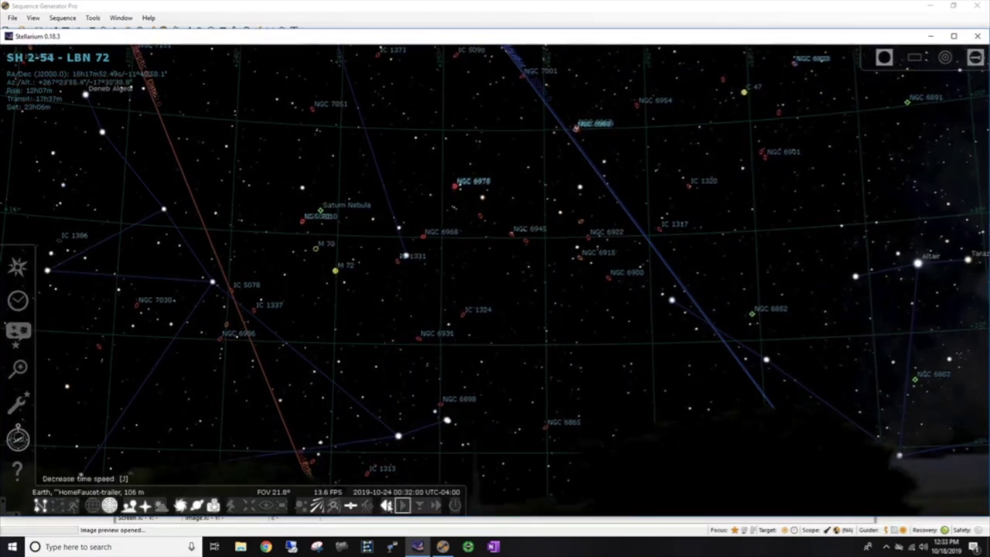
left_click(385, 505)
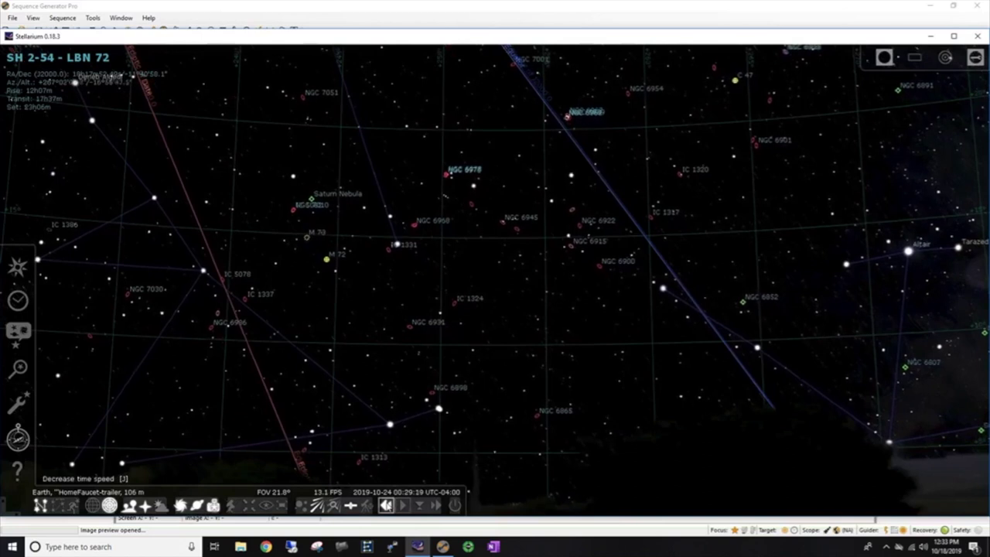
left_click(385, 504)
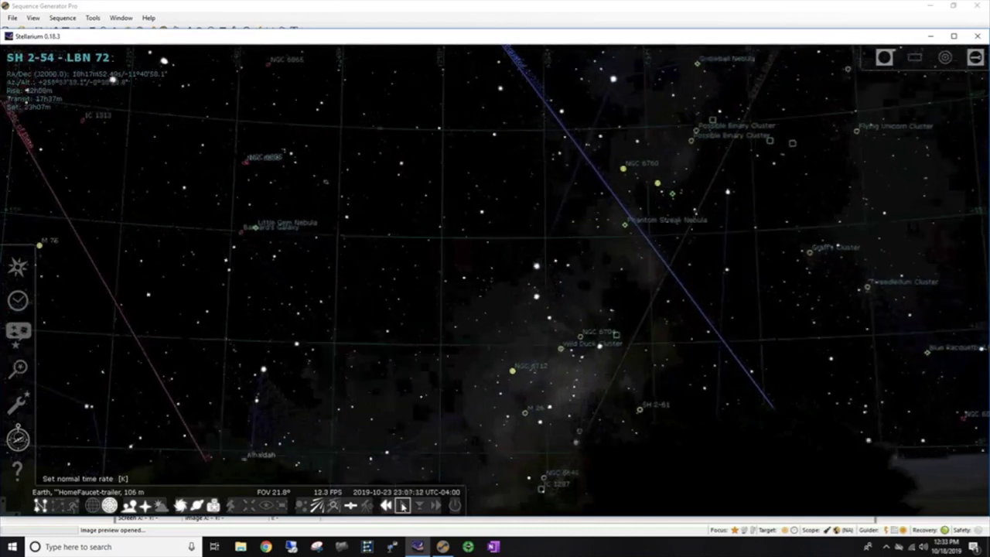
left_click(402, 504)
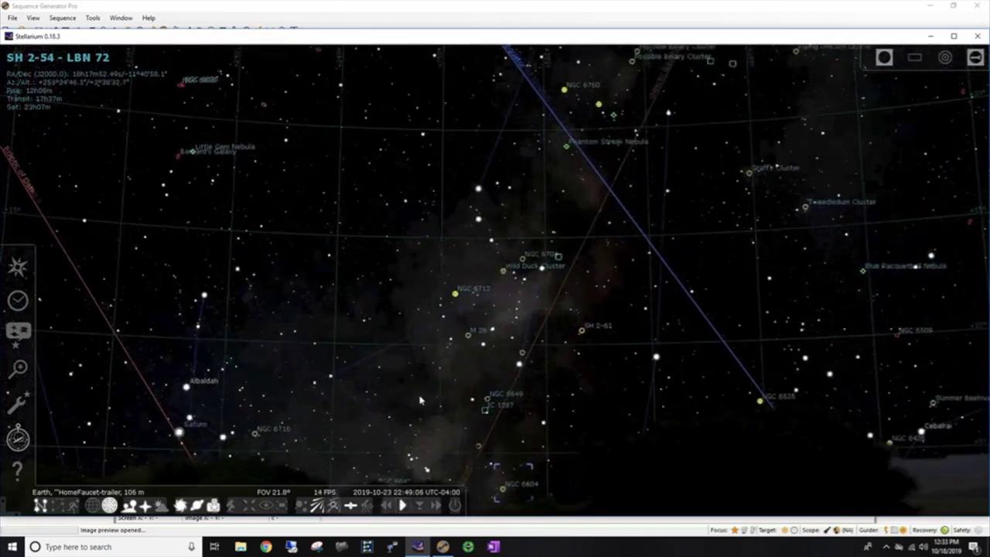
left_click_drag(430, 376, 450, 257)
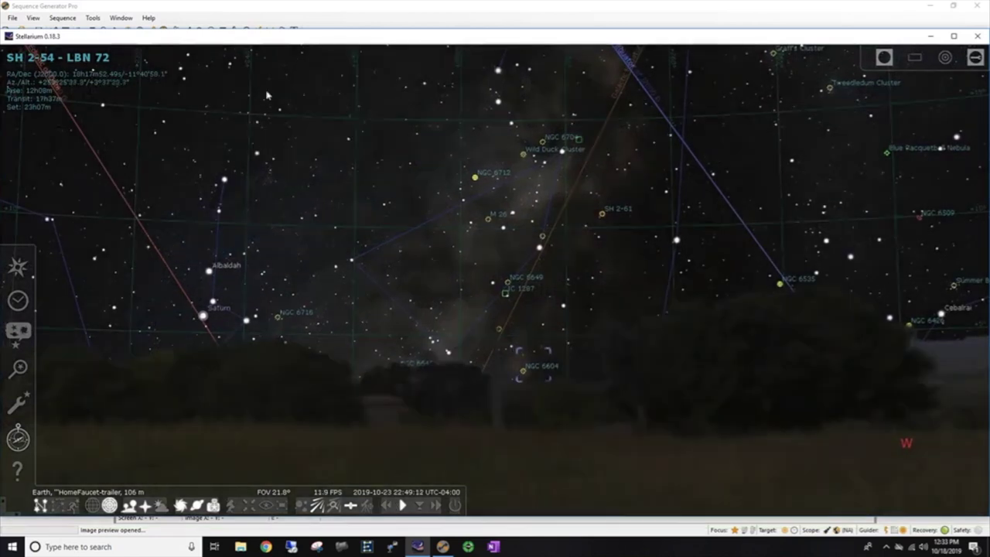
left_click(930, 37)
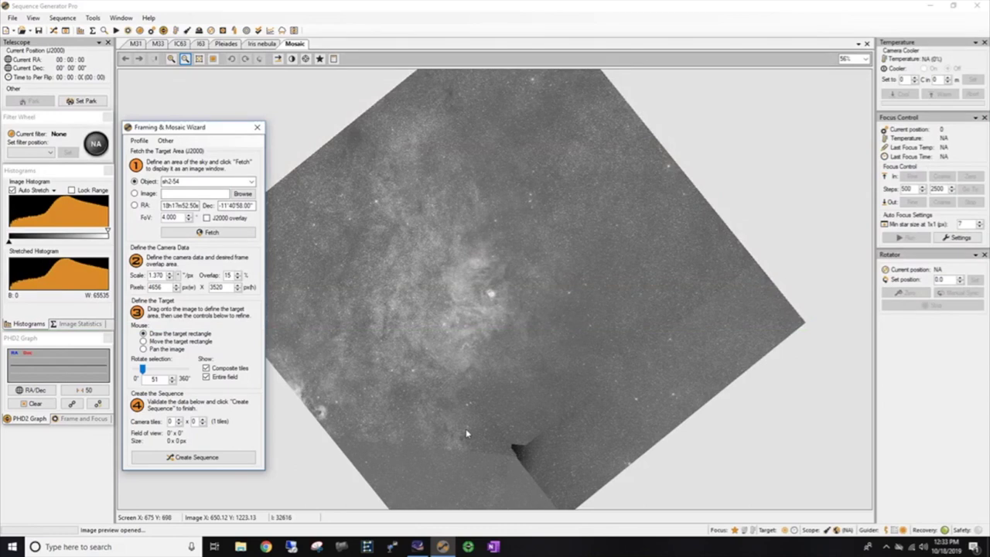
Replace the object name with 'm17', fetch its sky image, and switch to Stellarium.
left_click_drag(187, 180, 113, 175)
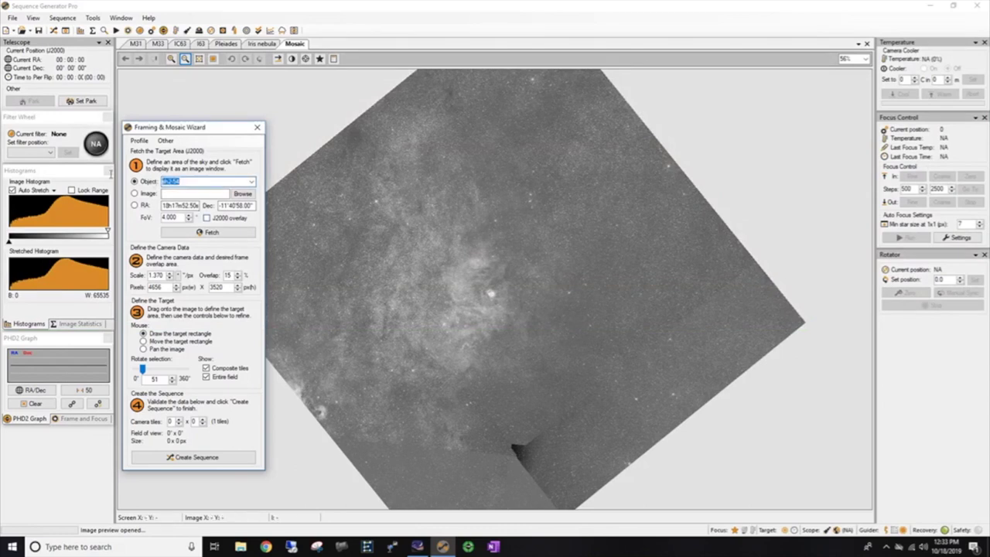
key("BackSpace")
type("m17")
key("Return")
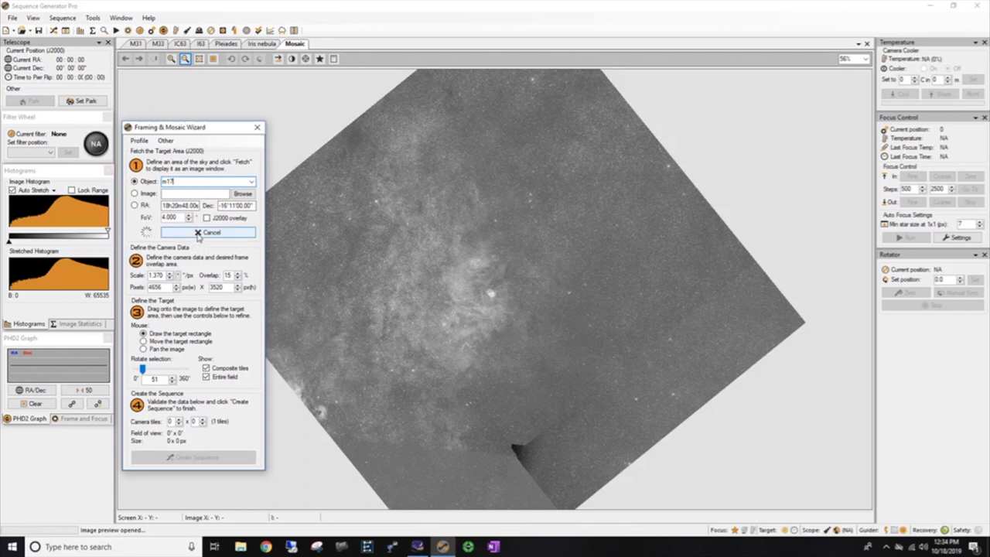
left_click(409, 544)
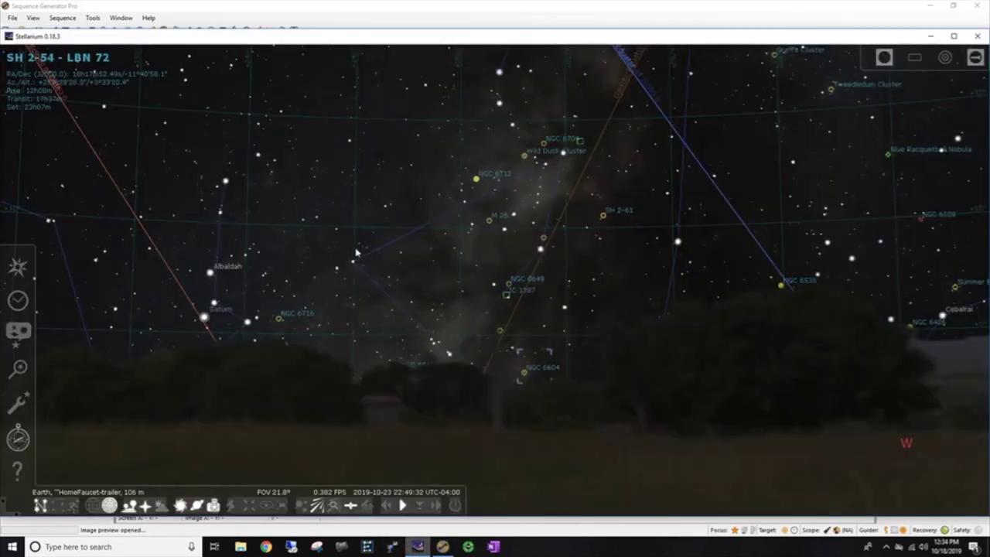
Search Stellarium for 'm17' to centre the Omega Nebula, then return to Sequence Generator Pro.
left_click(21, 369)
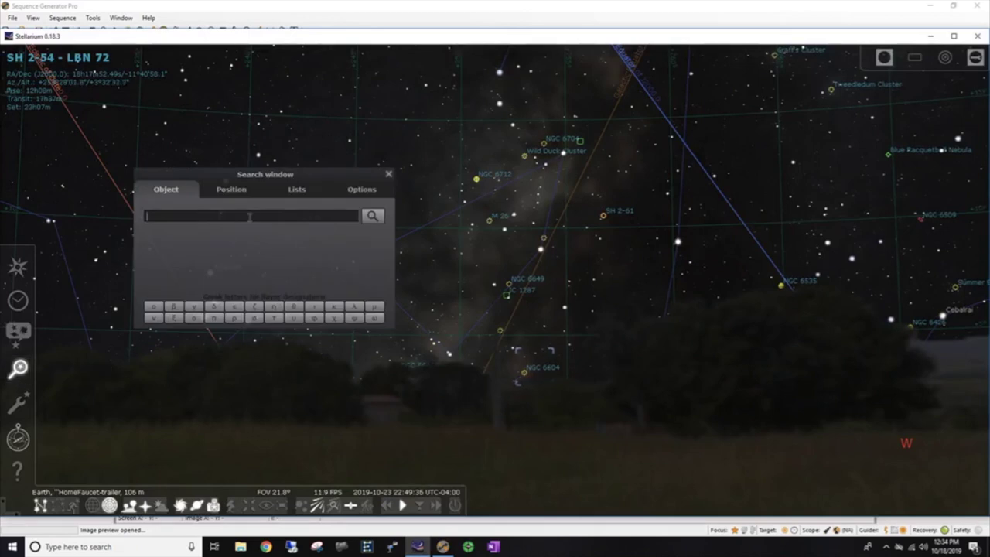
type("m17")
key("Return")
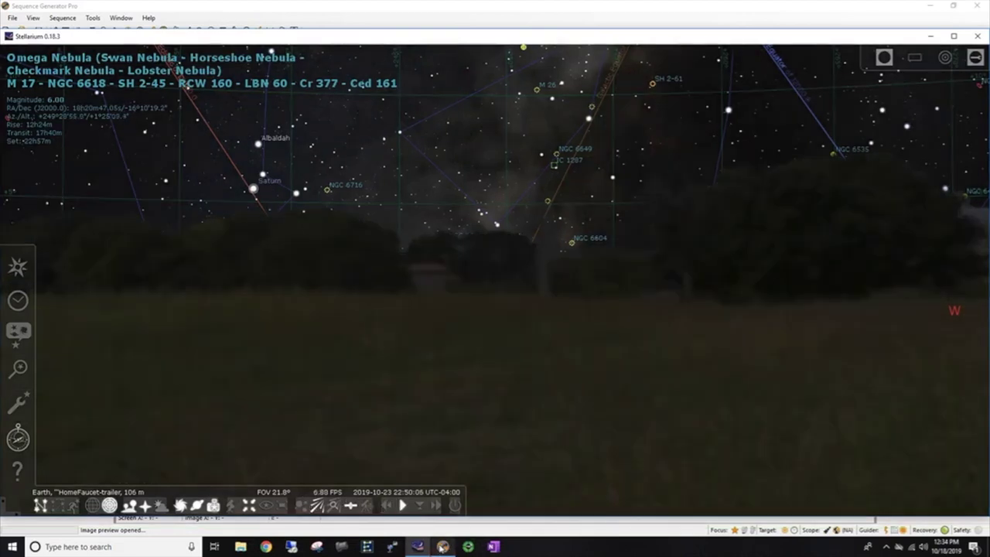
left_click(442, 547)
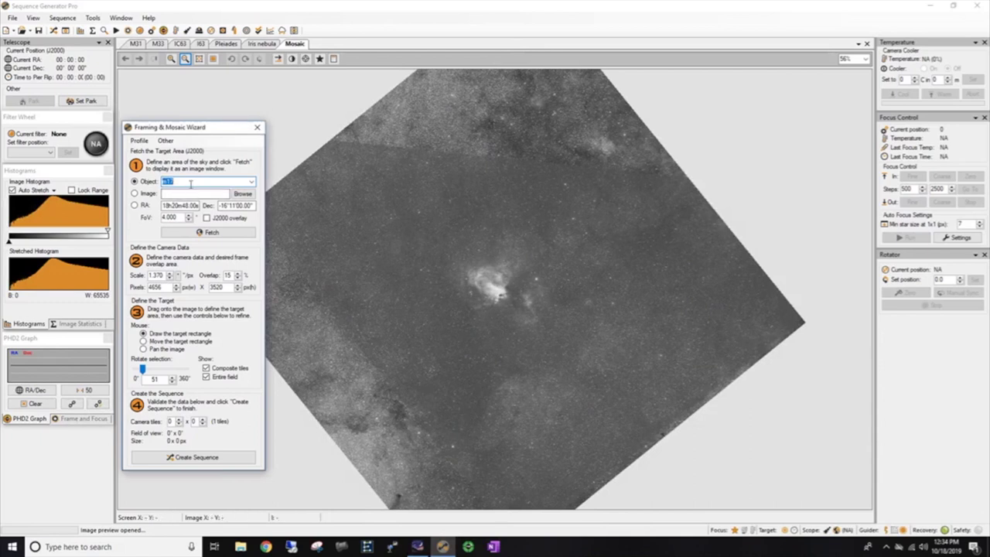
Try fetching 'soul nebula' in the wizard's Object field, then dismiss the unresolved-name error.
type("s")
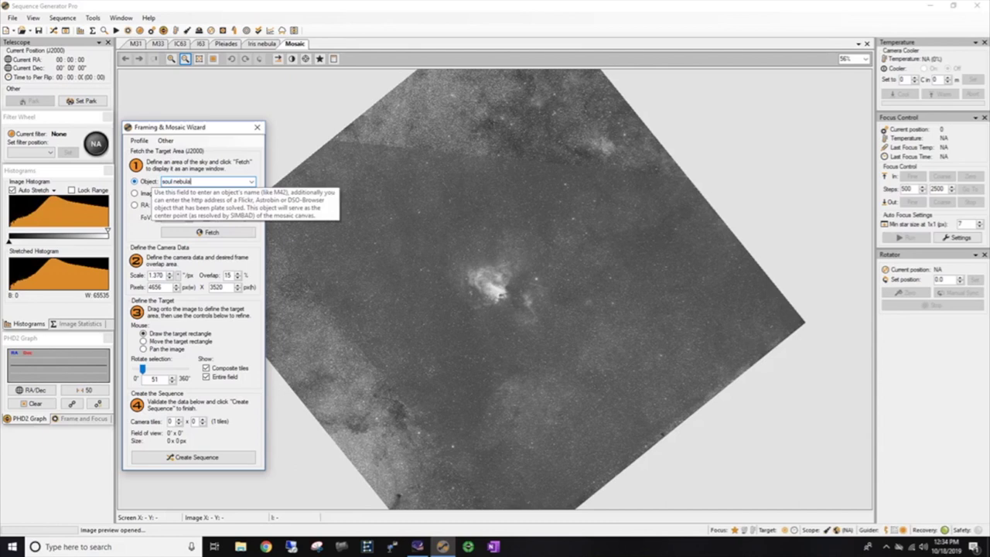
type("oul nebula")
key("Return")
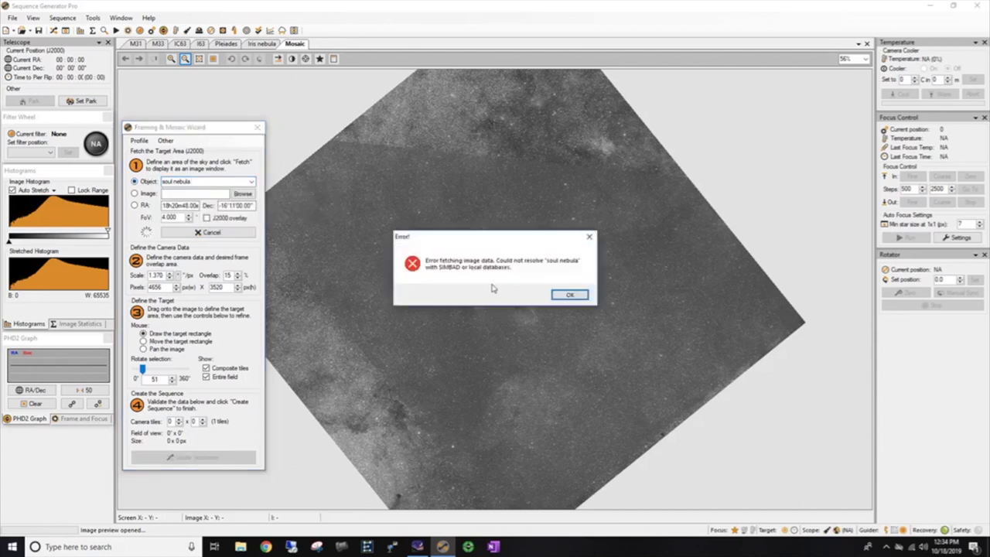
left_click(569, 296)
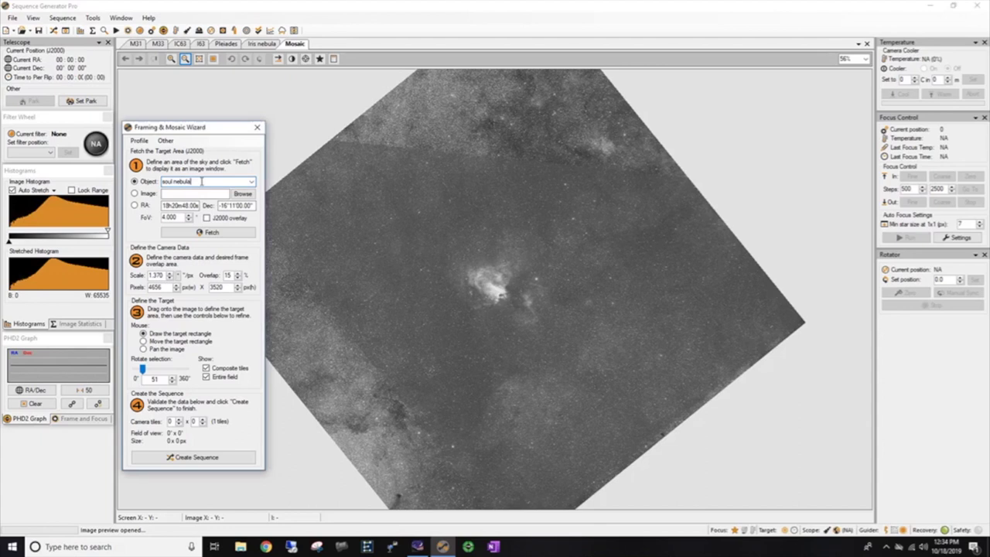
In Stellarium, pan the sky past Mahasim and Elnath toward the northeast horizon.
left_click(417, 545)
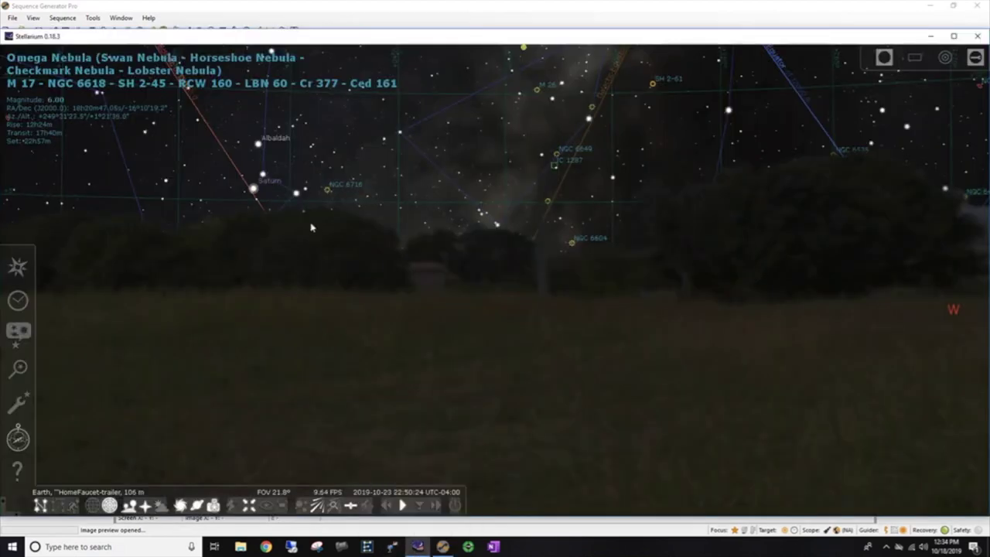
key("Left")
key("Up")
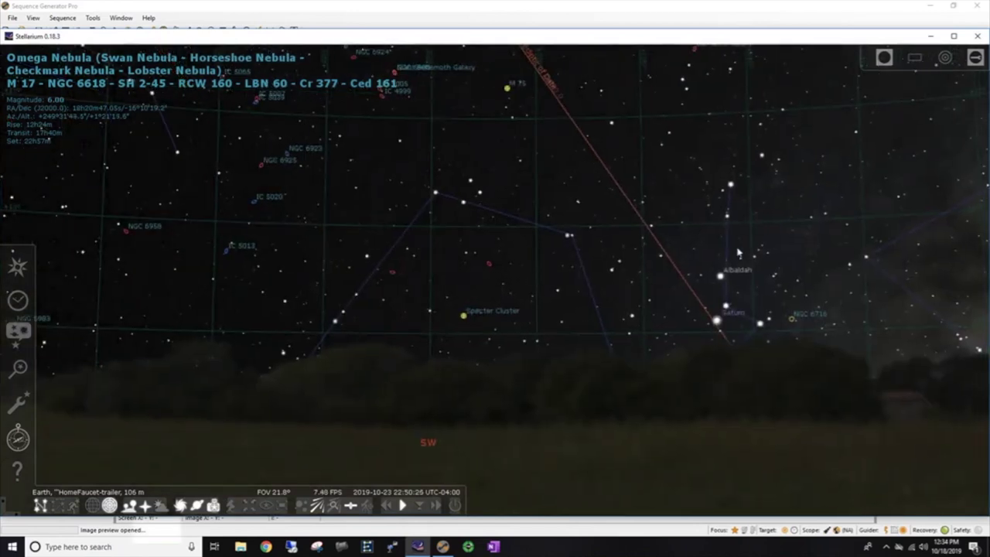
key("Left")
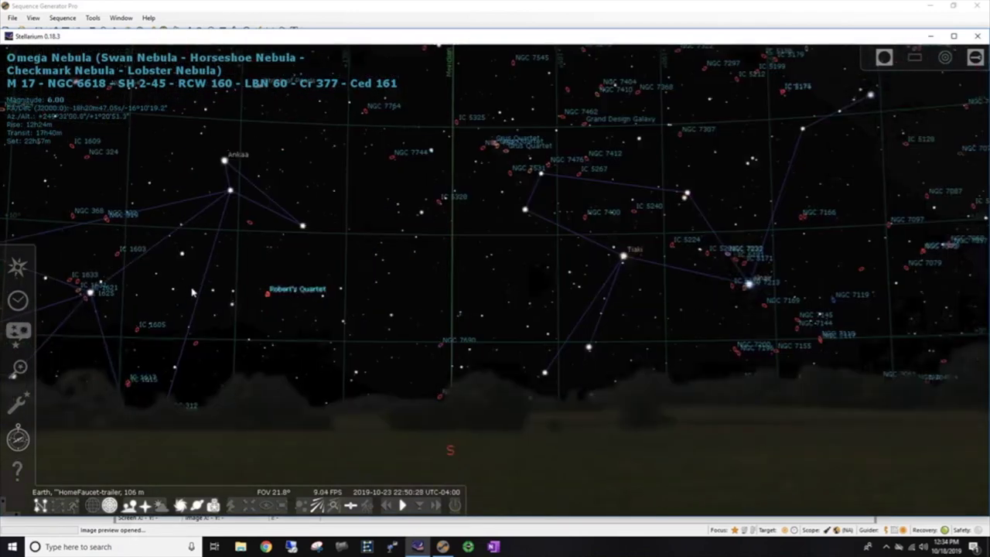
key("Left")
key("Left")
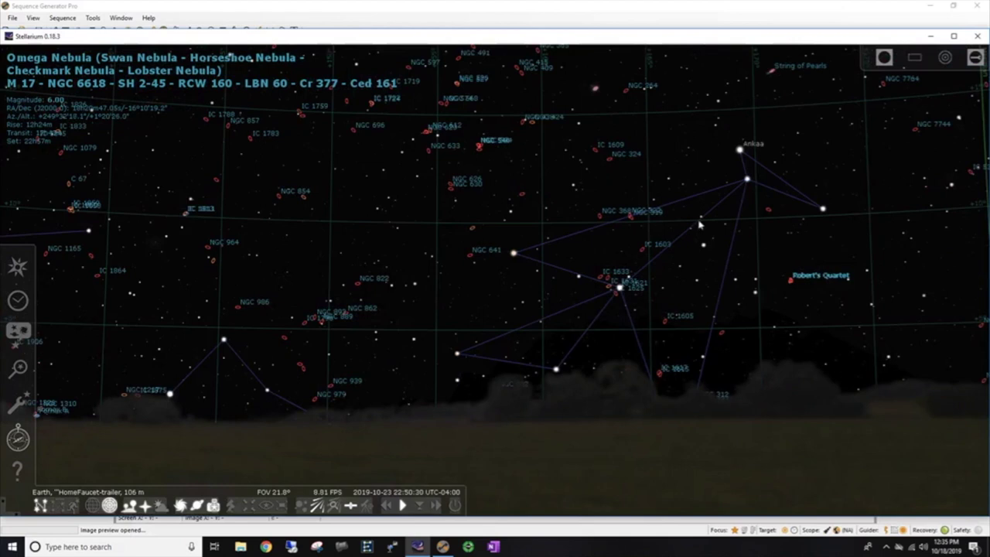
key("Left")
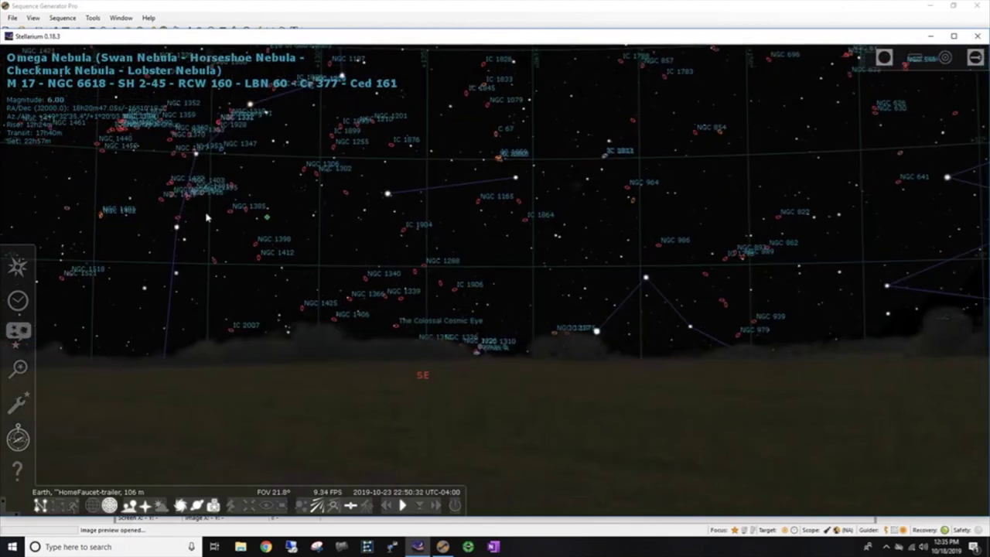
left_click_drag(206, 218, 845, 304)
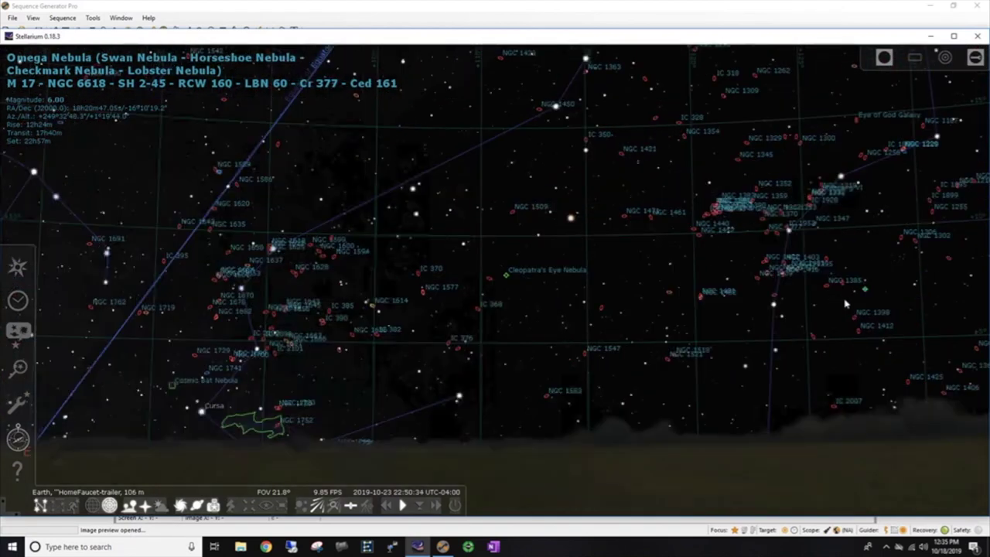
left_click_drag(242, 358, 678, 297)
left_click_drag(104, 301, 497, 370)
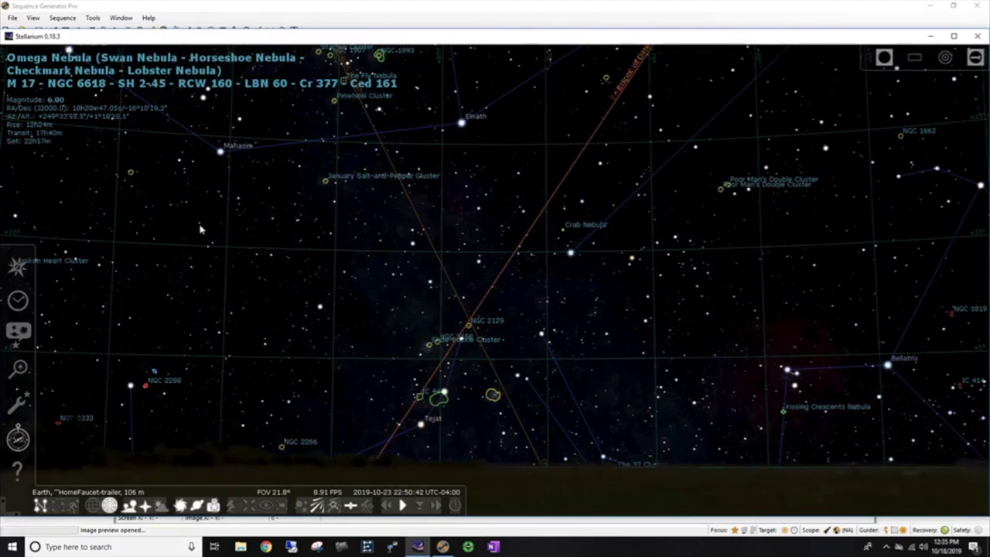
left_click_drag(199, 229, 653, 317)
mouse_move(215, 349)
left_mouse_down()
mouse_move(418, 302)
mouse_move(507, 293)
left_mouse_up()
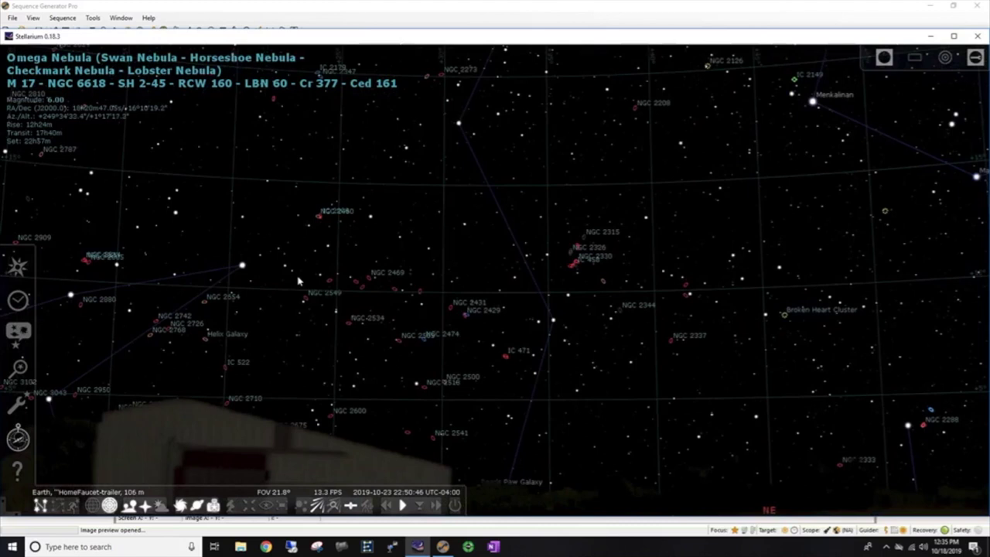
Zoom out near Capella and select the Soul Nebula, identified as IC 1848.
scroll(299, 281, "down", 2)
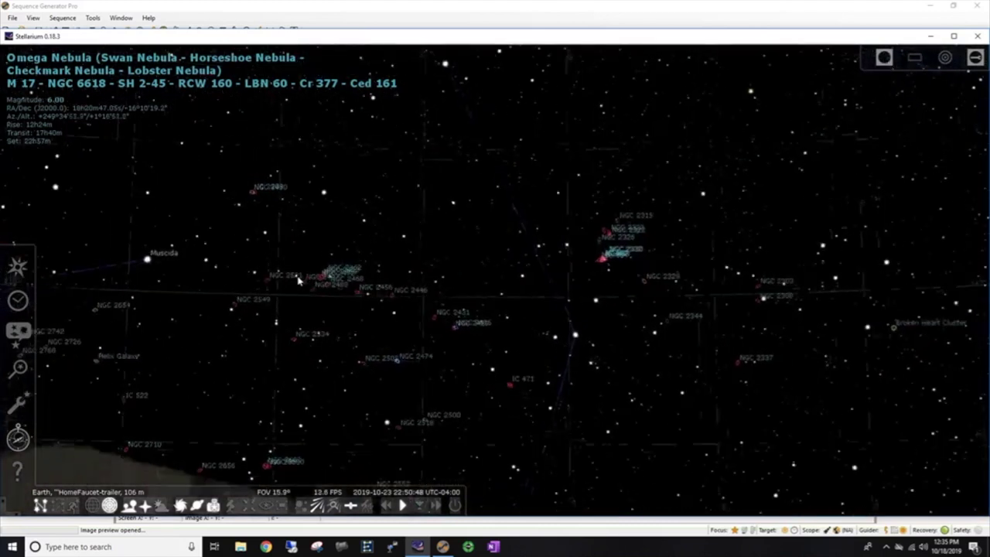
scroll(299, 281, "down", 2)
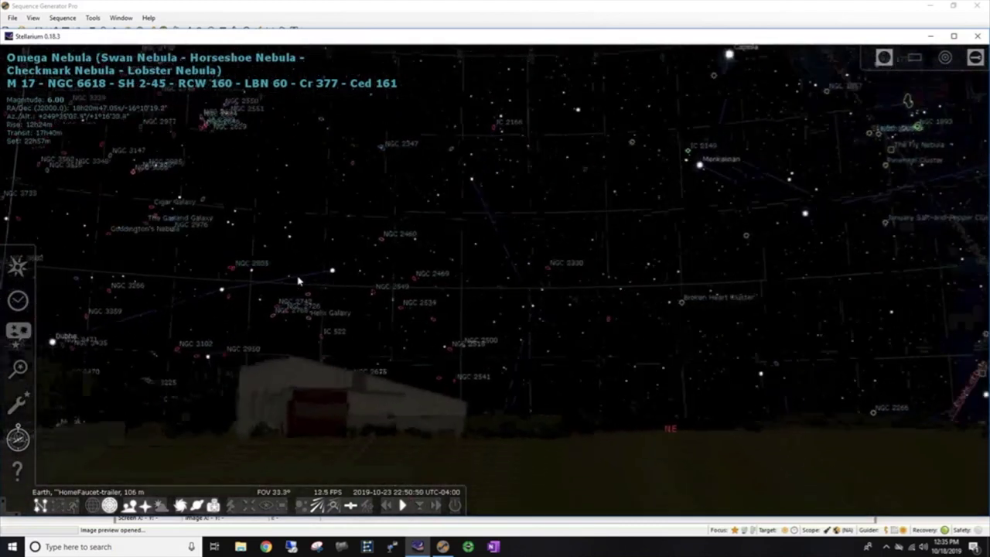
left_click_drag(527, 207, 358, 221)
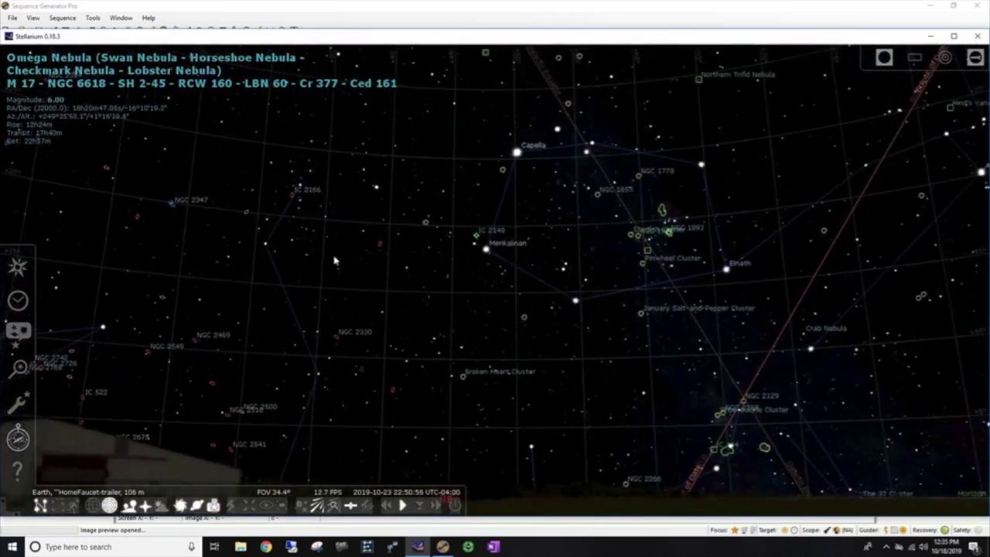
key("space")
scroll(335, 260, "down", 3)
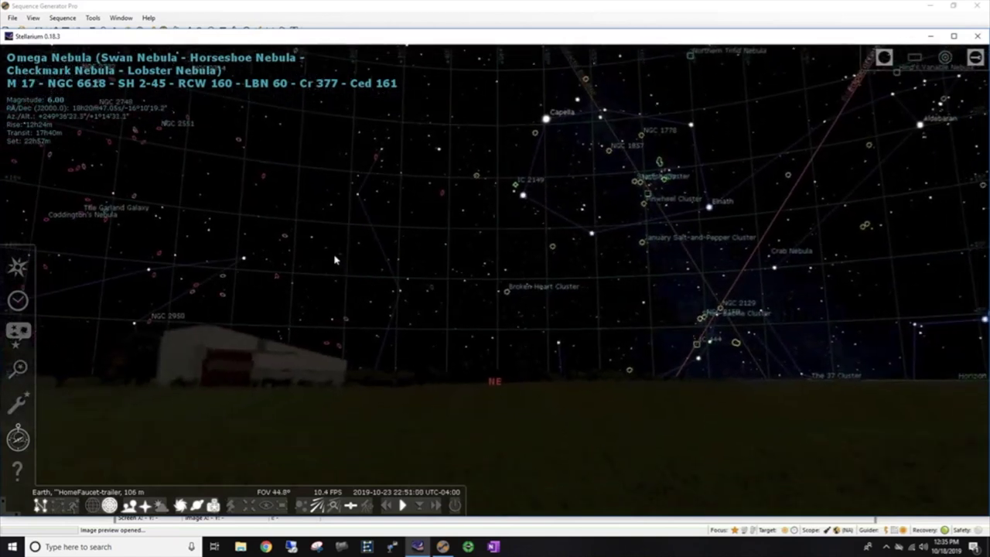
scroll(335, 260, "down", 3)
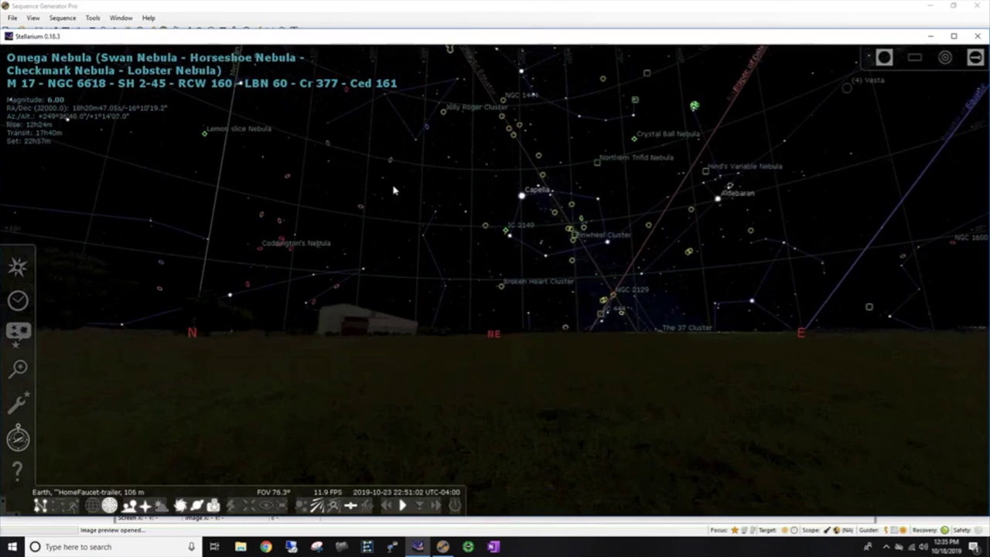
left_click_drag(394, 190, 544, 312)
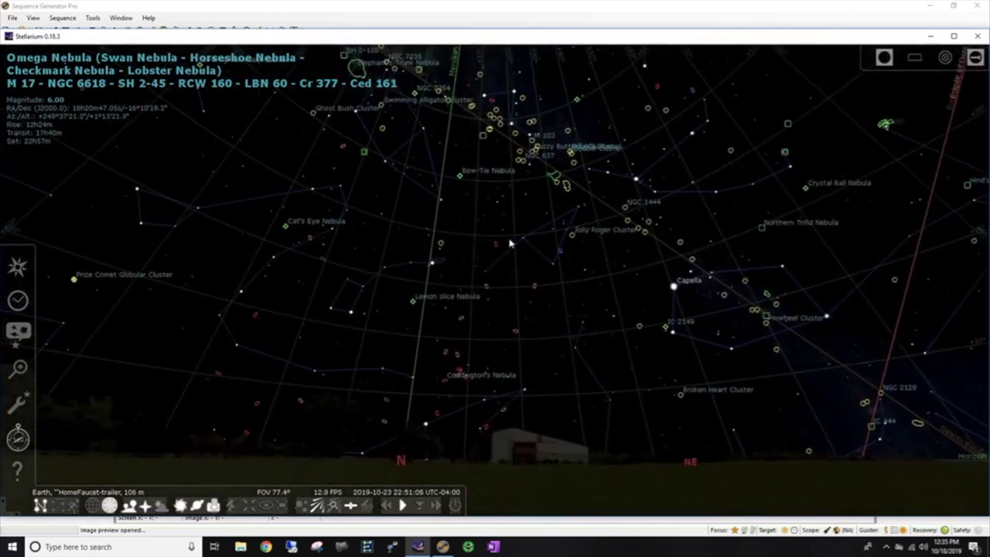
left_click_drag(491, 246, 488, 306)
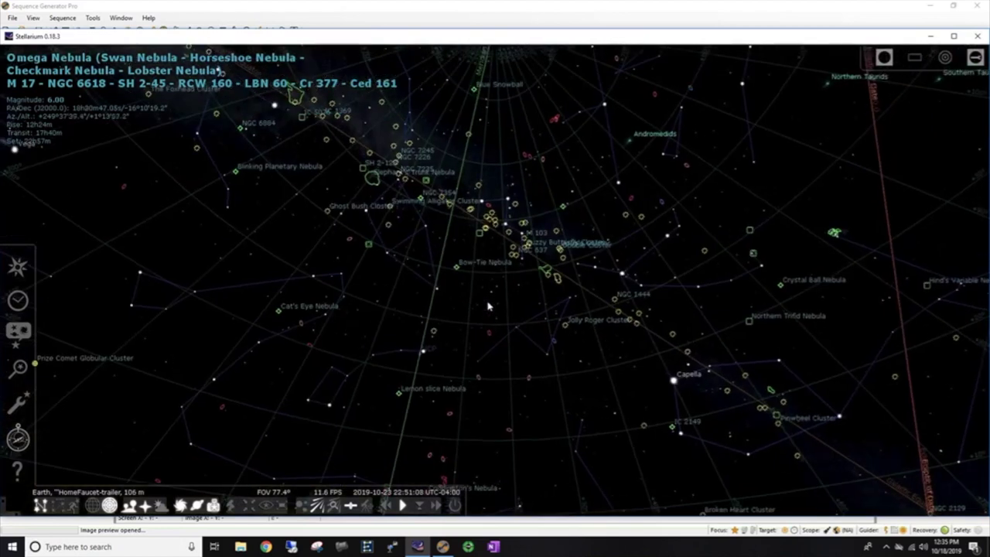
left_click(557, 280)
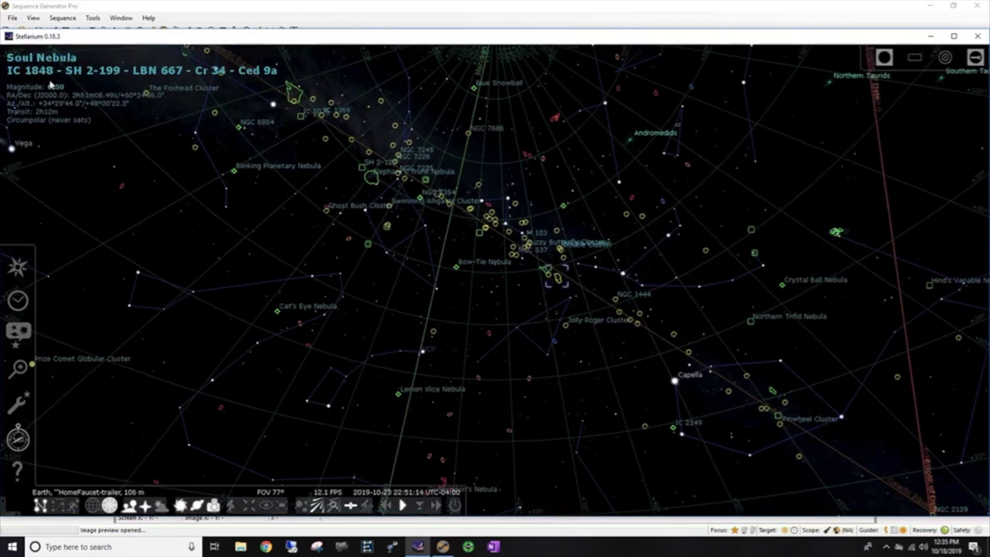
left_click(442, 547)
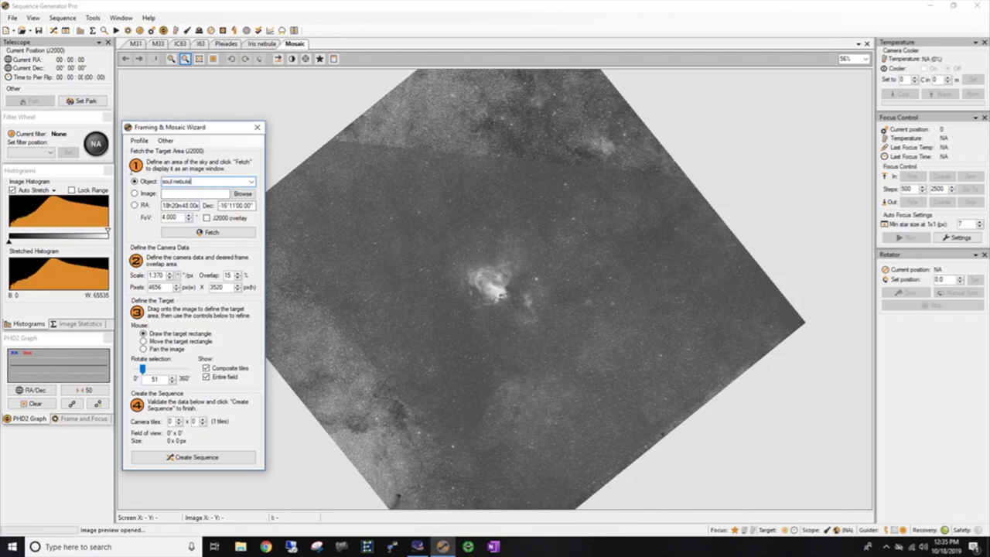
Fetch the IC 1848 sky image and draw a target frame on the nebula.
type("ic 1848")
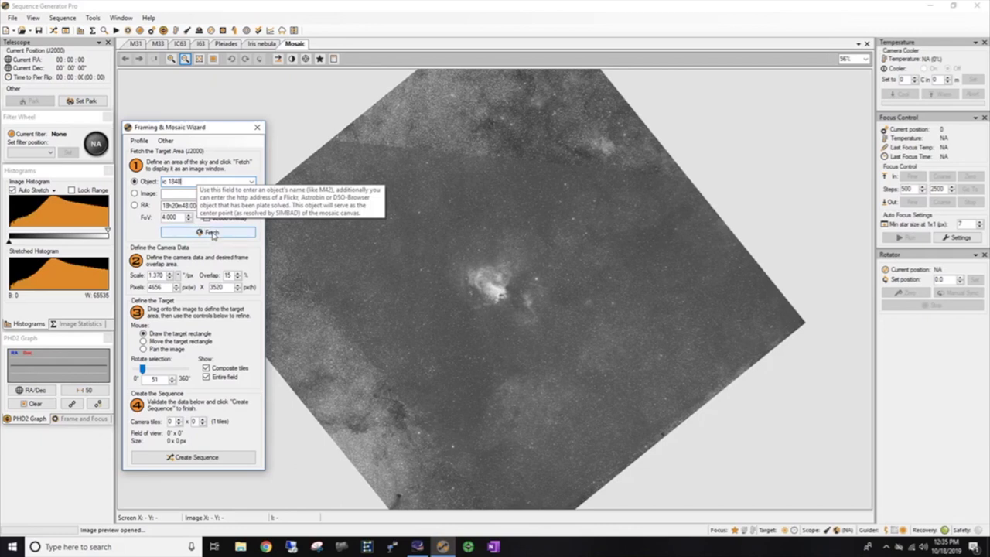
left_click(212, 233)
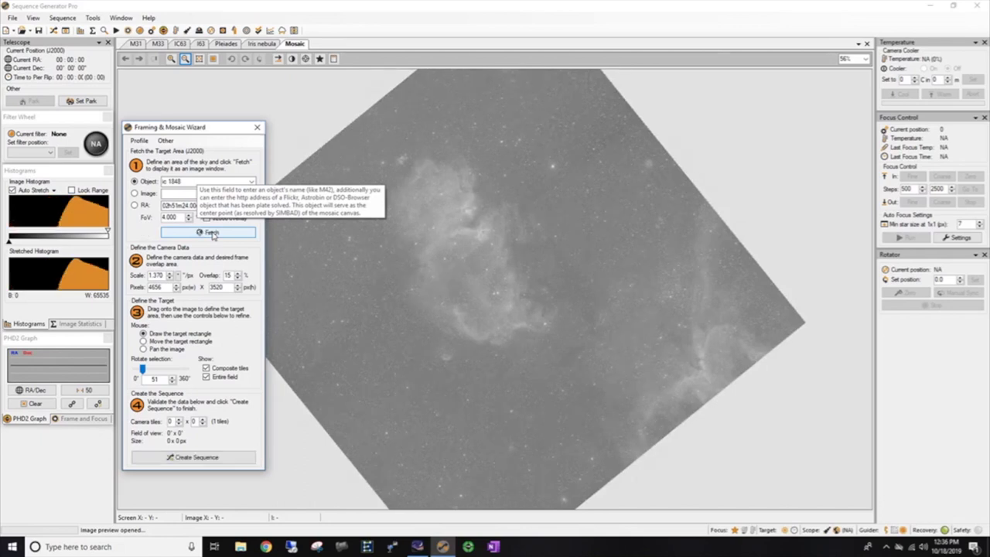
left_click(400, 197)
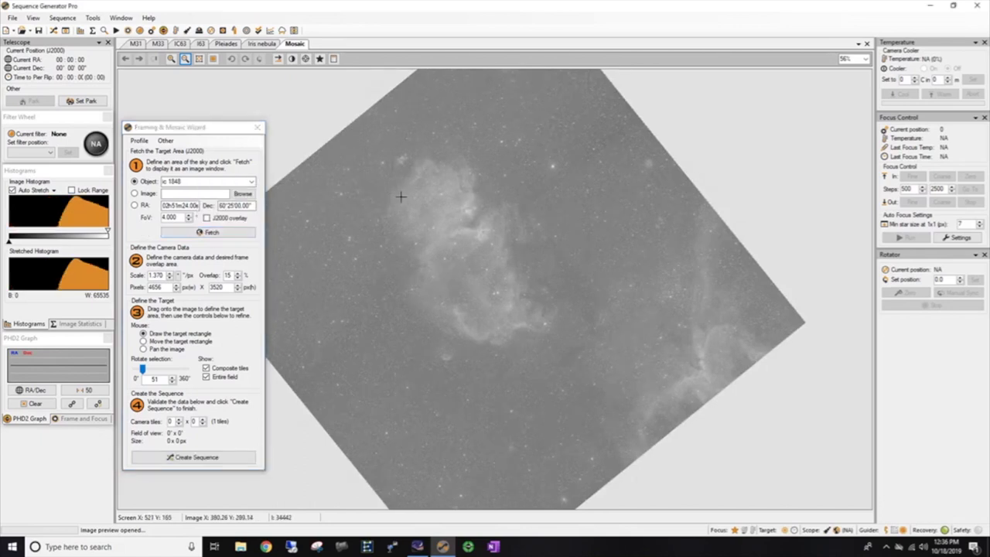
left_click_drag(401, 197, 467, 227)
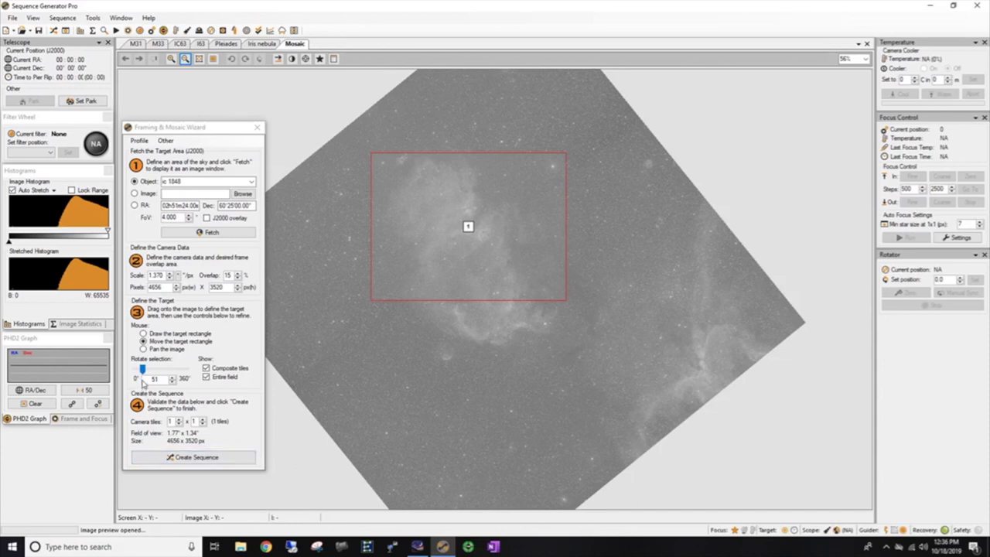
Rotate the frame to 15°, centre it over the nebula, and start Create Sequence.
left_click(141, 372)
left_click_drag(141, 371, 137, 370)
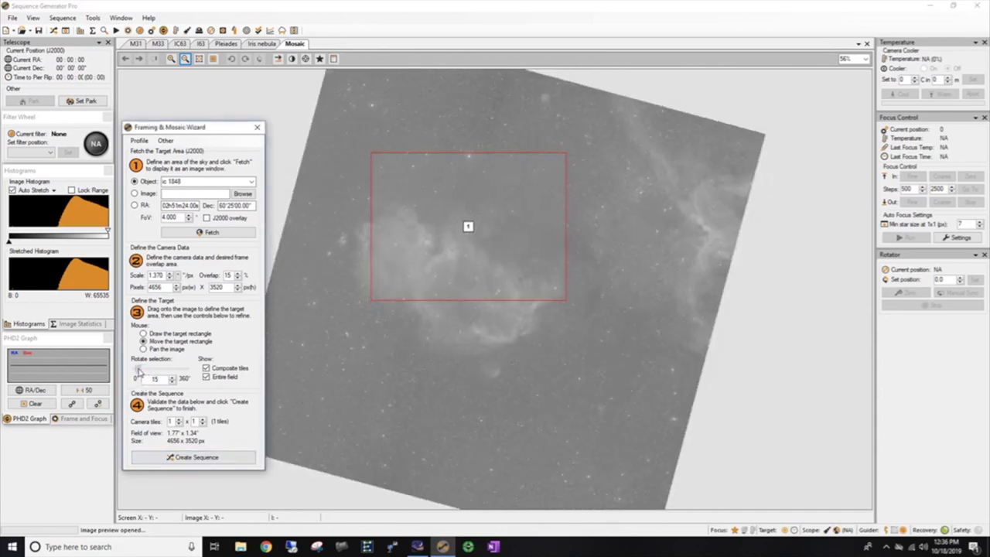
left_click_drag(468, 228, 454, 277)
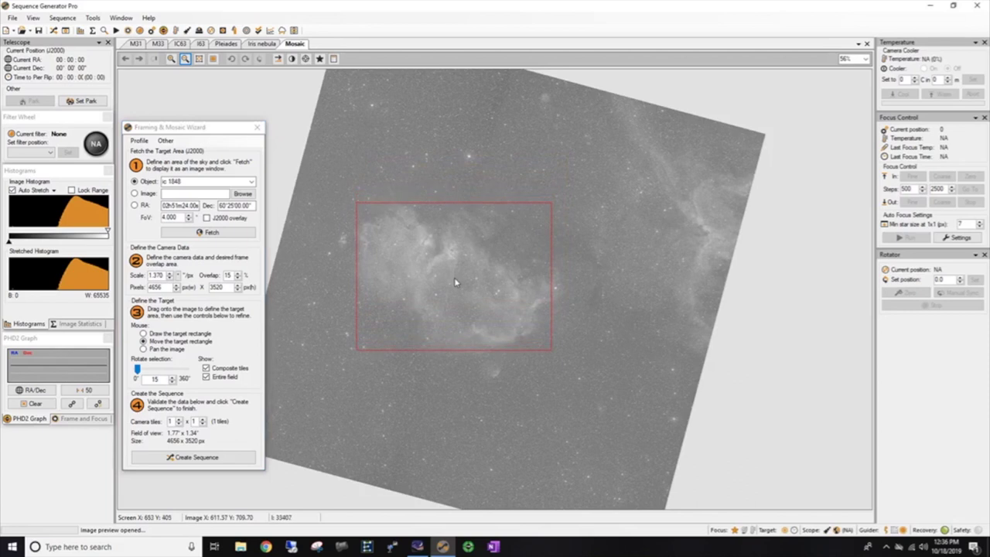
left_click_drag(454, 277, 452, 279)
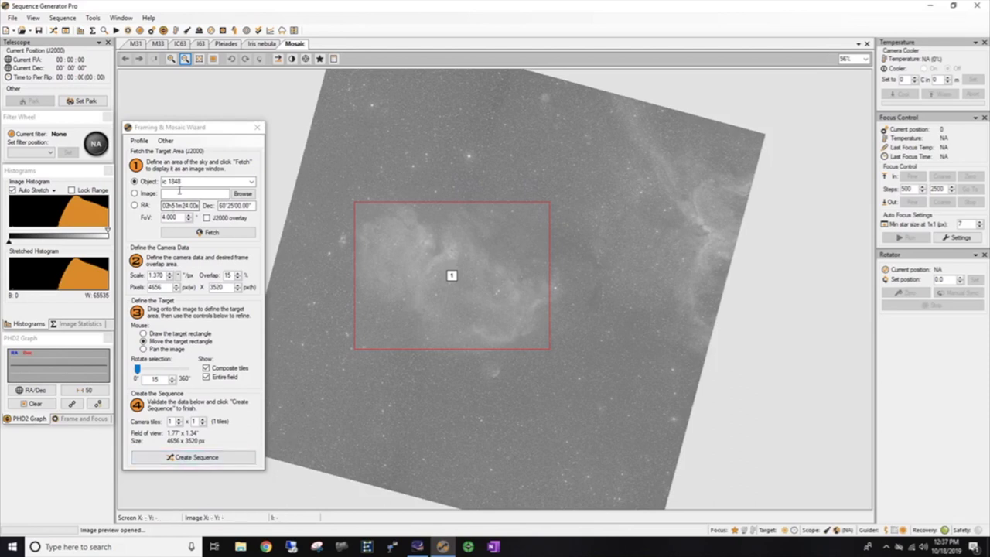
left_click(193, 460)
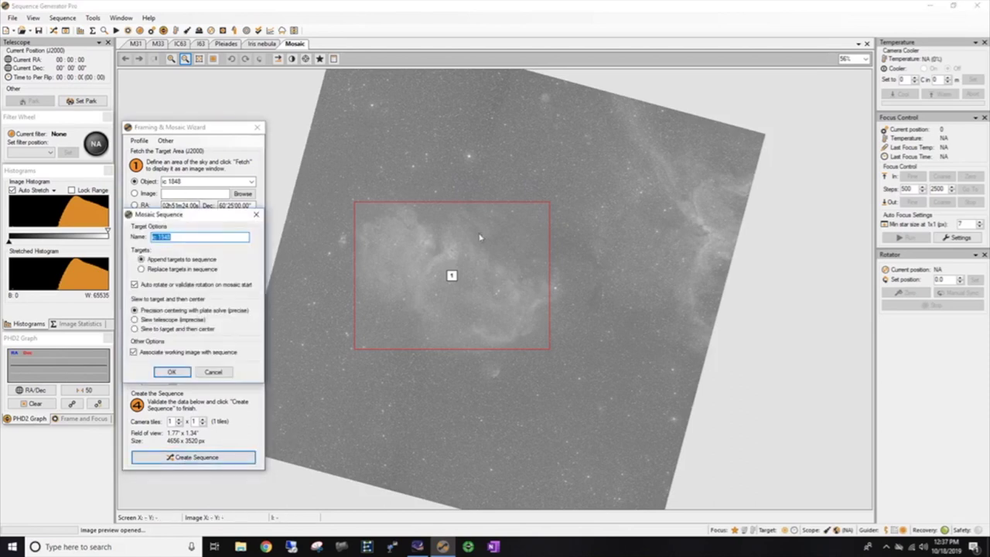
Confirm the ic 1848 mosaic target and dismiss the Success message.
left_click(171, 372)
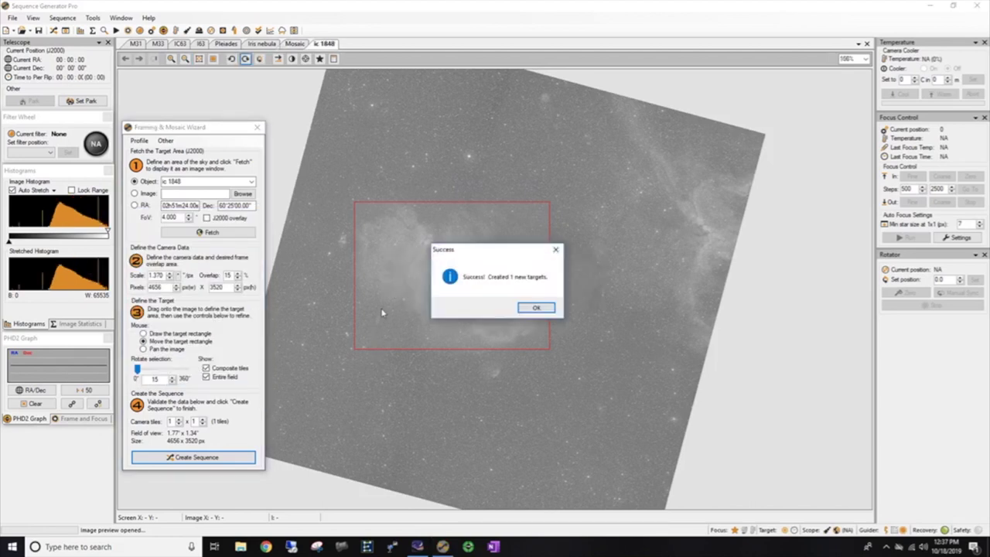
left_click(536, 307)
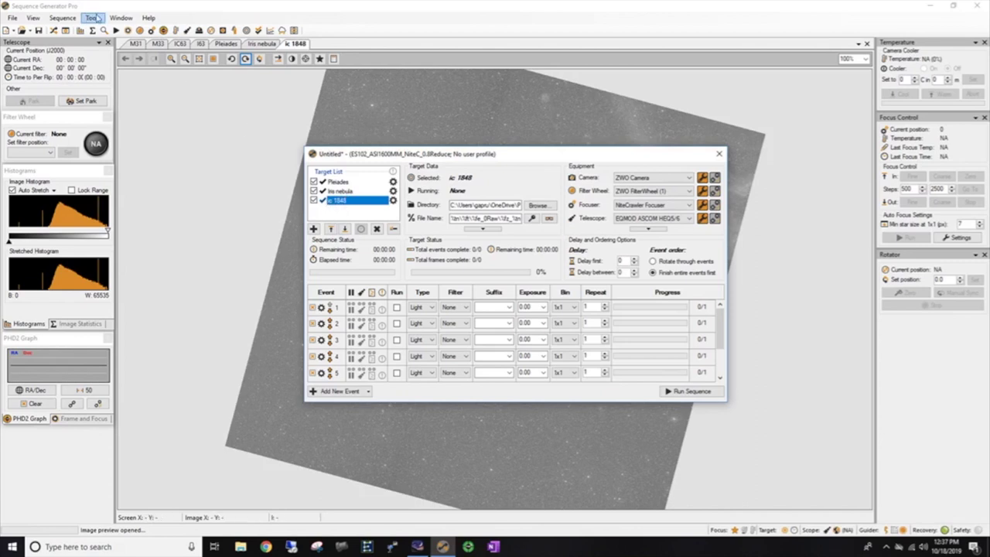
left_click(93, 18)
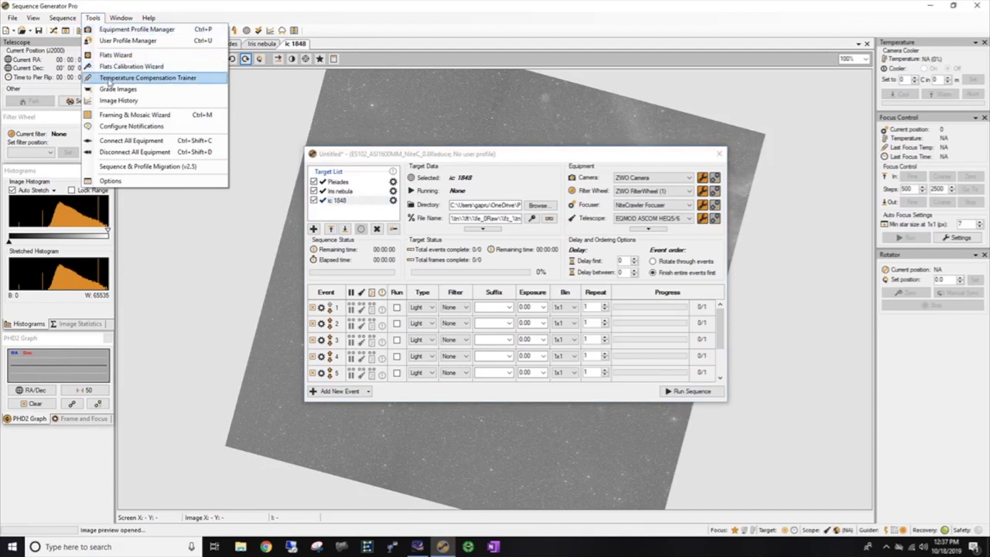
Reopen the Framing & Mosaic Wizard and fetch the orion nebula sky image.
left_click(145, 118)
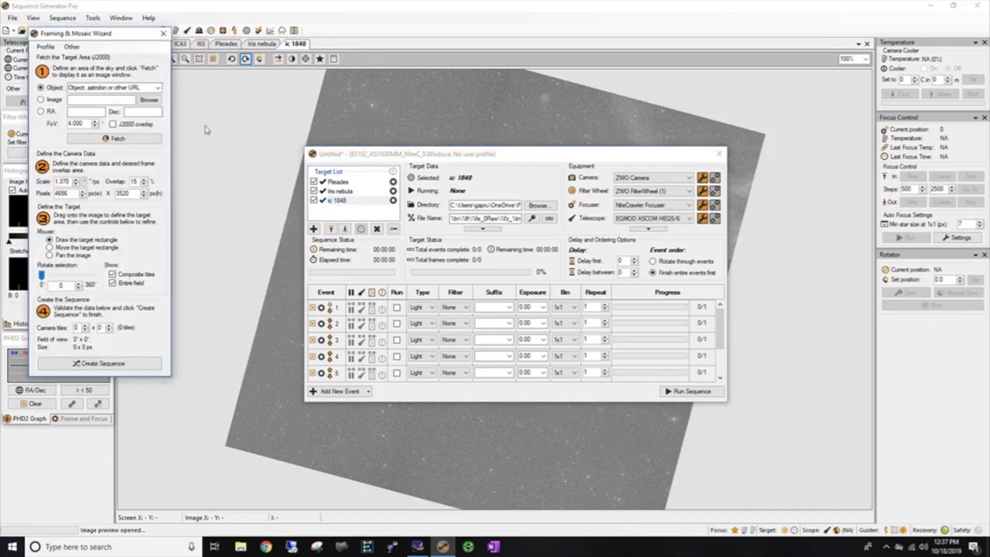
left_click(141, 90)
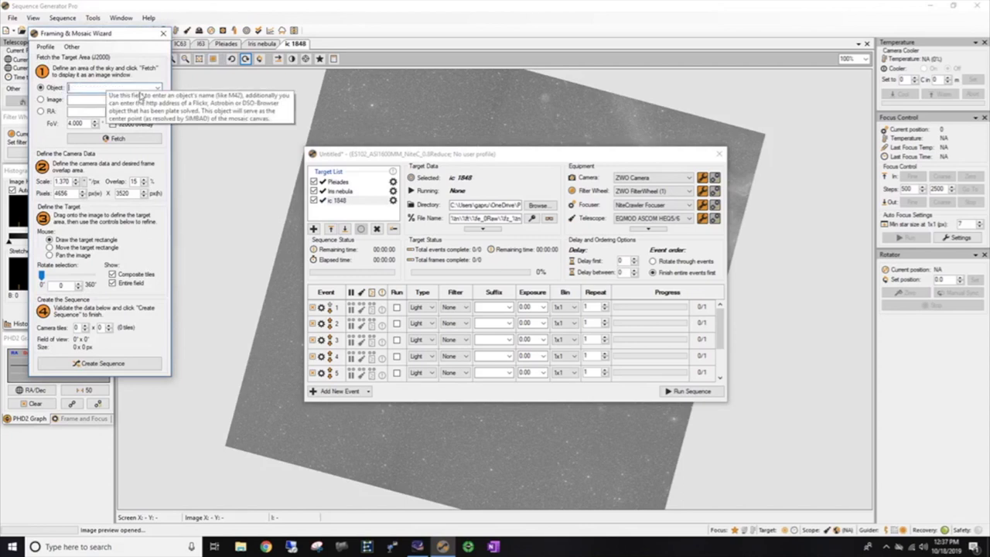
type("ic")
key("Return")
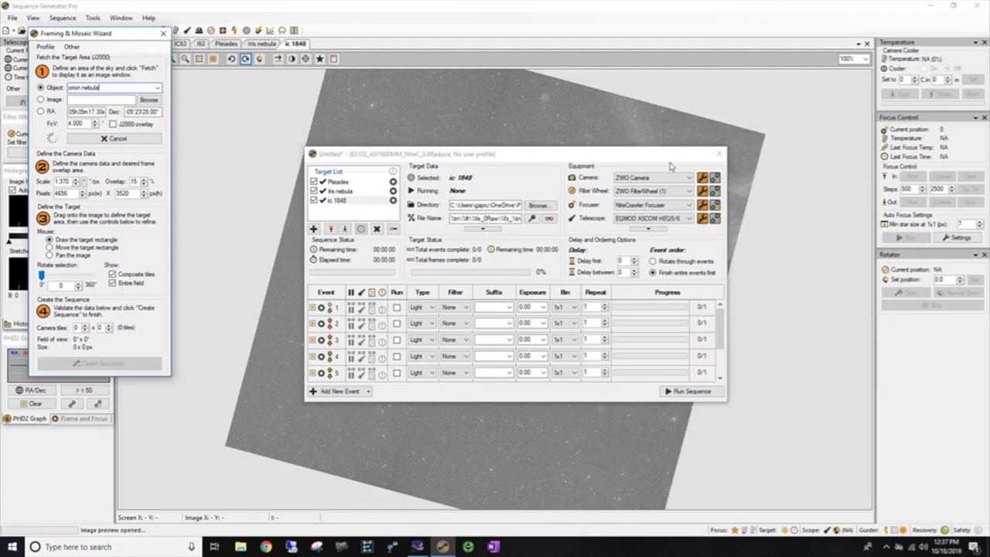
left_click(718, 156)
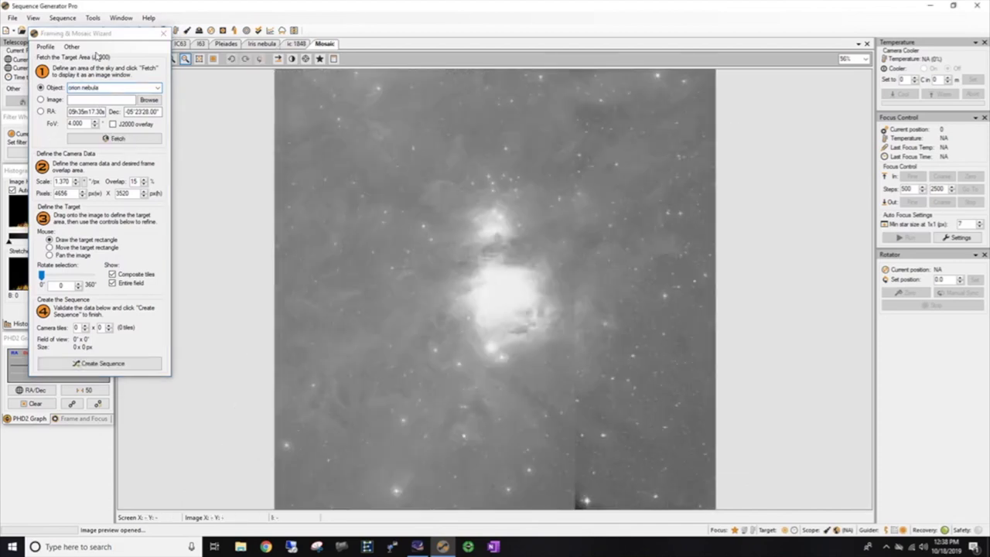
Drag the histogram black point right to darken the Orion Nebula image background.
left_click_drag(77, 39, 173, 110)
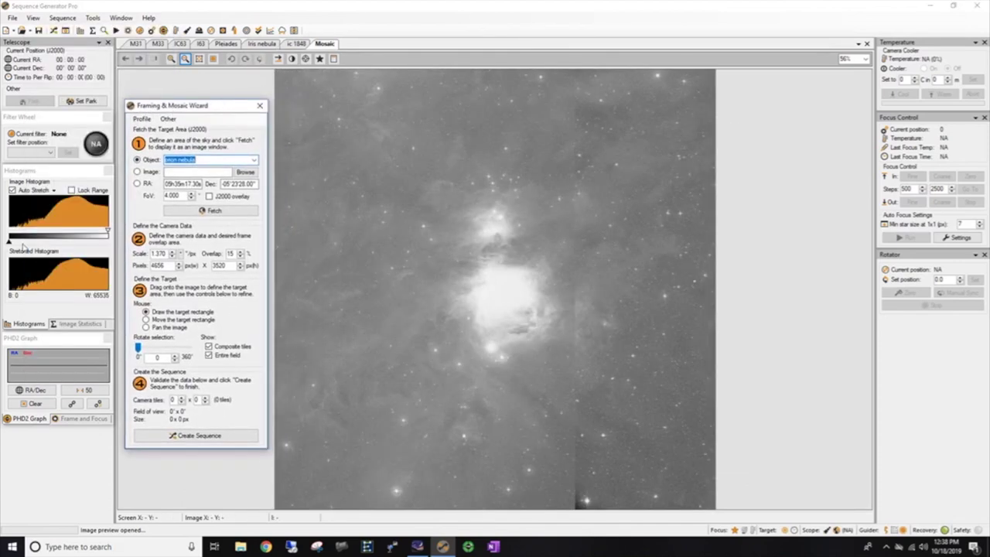
left_click(11, 246)
left_click_drag(17, 244, 51, 245)
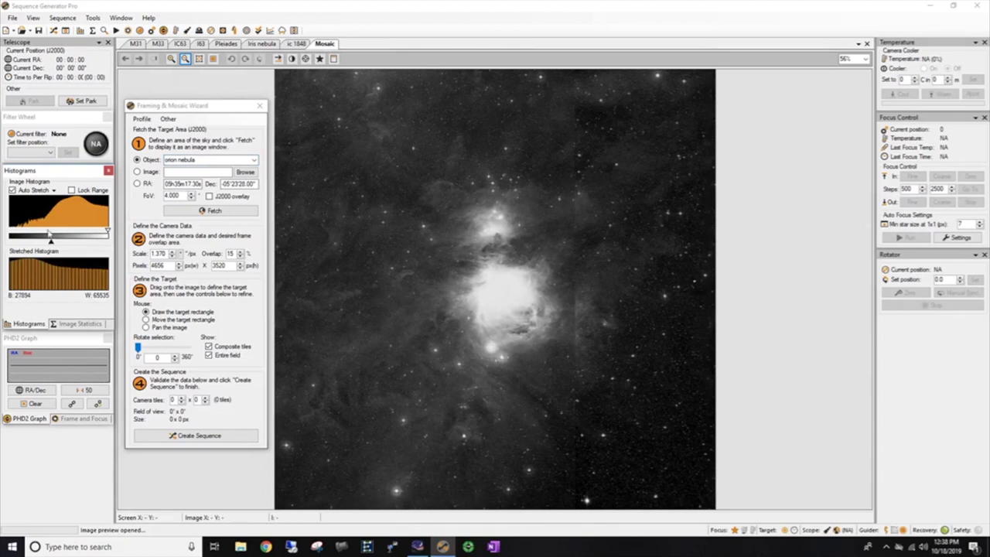
mouse_move(57, 245)
left_mouse_down()
mouse_move(67, 244)
mouse_move(55, 244)
left_mouse_up()
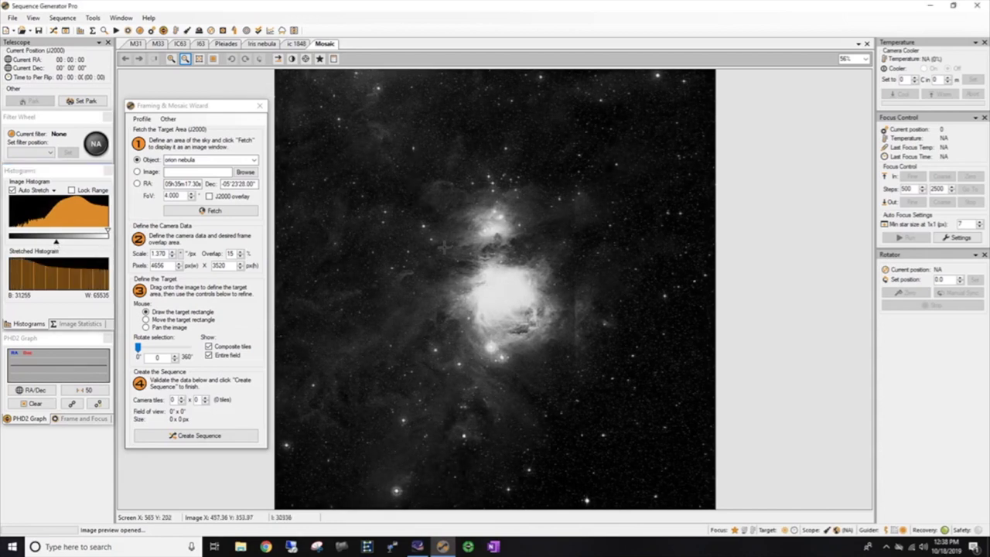
Draw a single 1 x 1 tile, rotate it to 283°, and position it over the nebula's core.
left_click(504, 247)
mouse_move(507, 250)
left_mouse_down()
mouse_move(507, 313)
mouse_move(507, 302)
left_mouse_up()
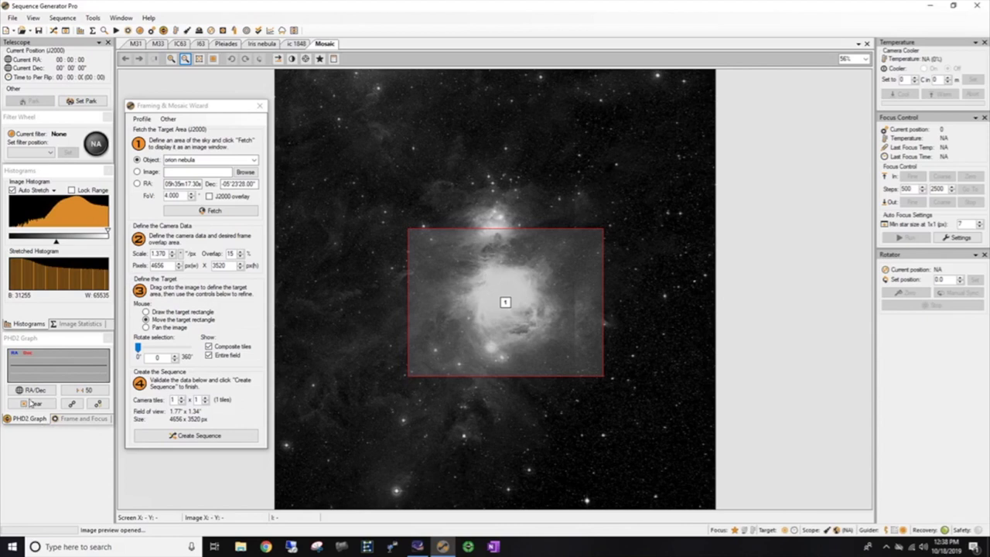
left_click(138, 348)
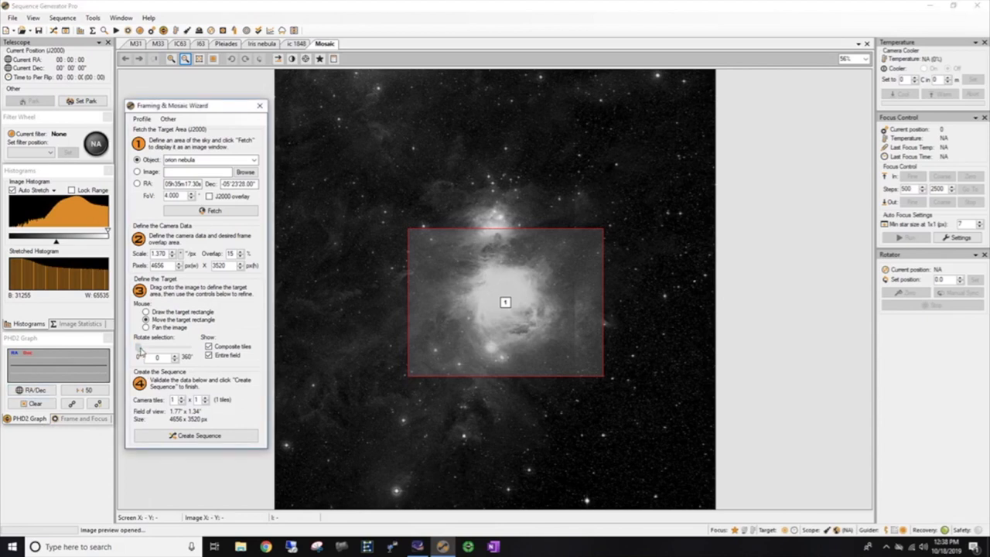
left_click_drag(139, 349, 153, 352)
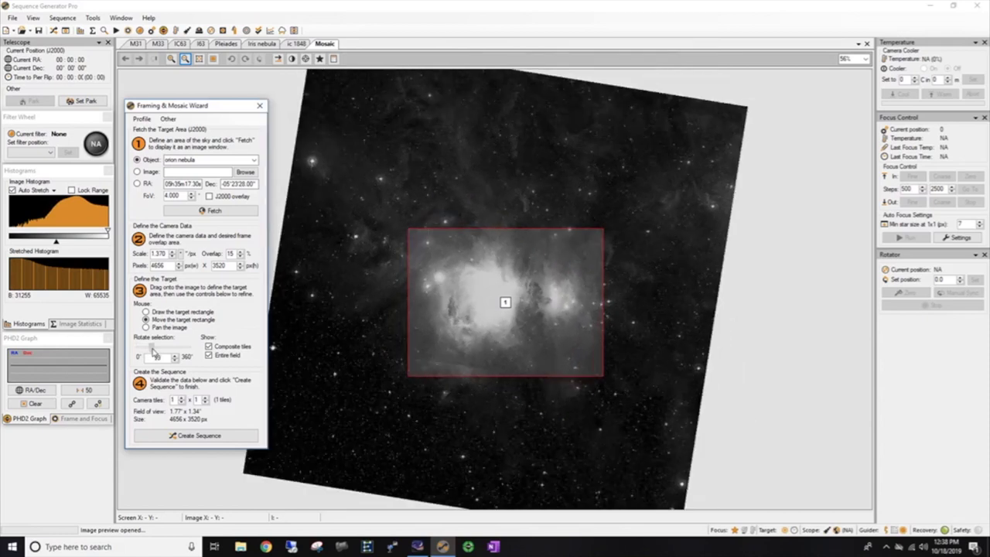
left_click_drag(152, 349, 177, 354)
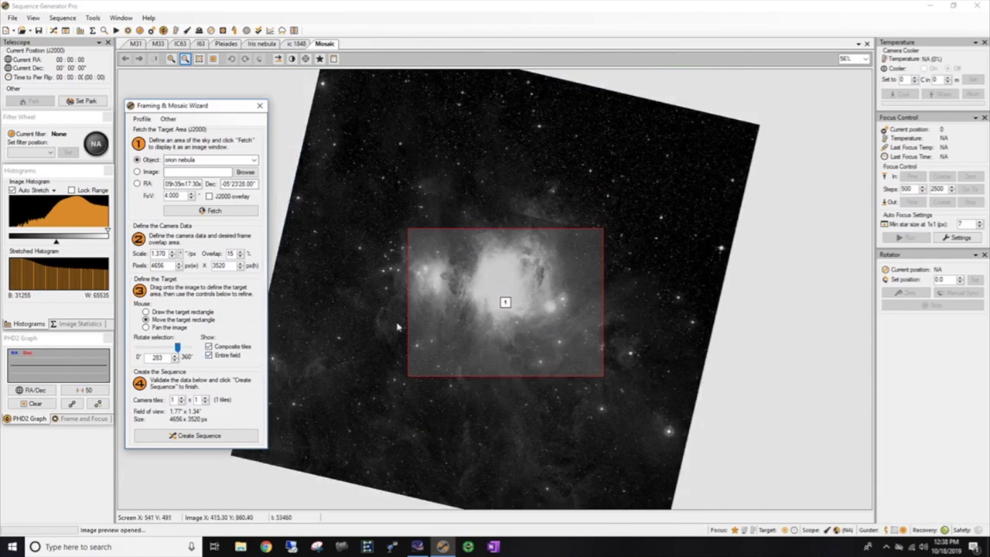
left_click_drag(522, 312, 507, 292)
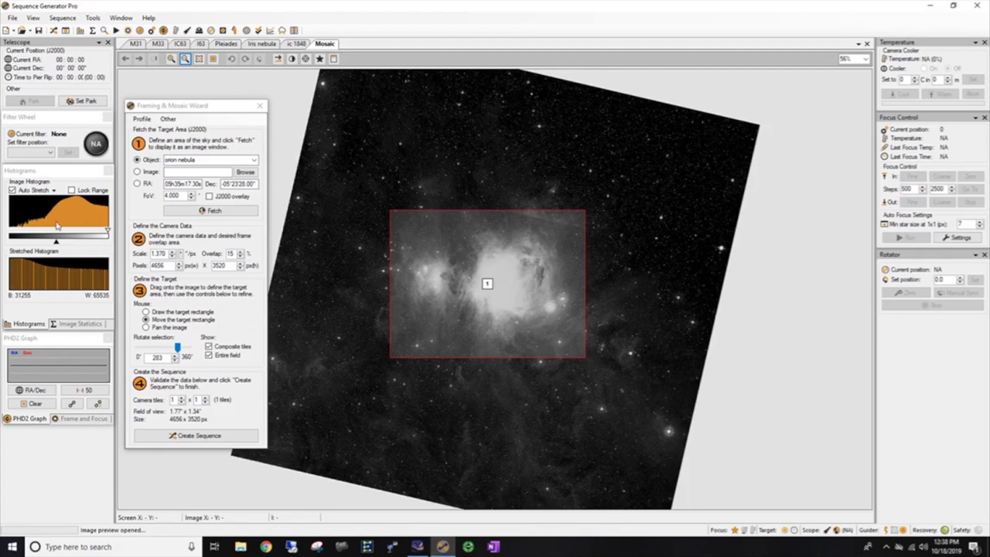
mouse_move(56, 242)
left_mouse_down()
mouse_move(75, 243)
mouse_move(57, 243)
left_mouse_up()
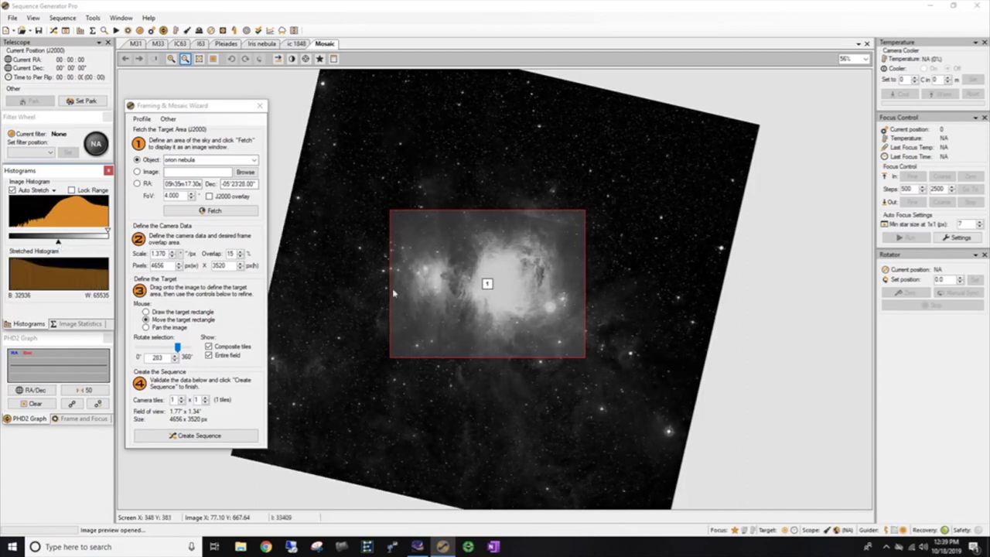
left_click(517, 303)
left_click_drag(516, 303, 513, 303)
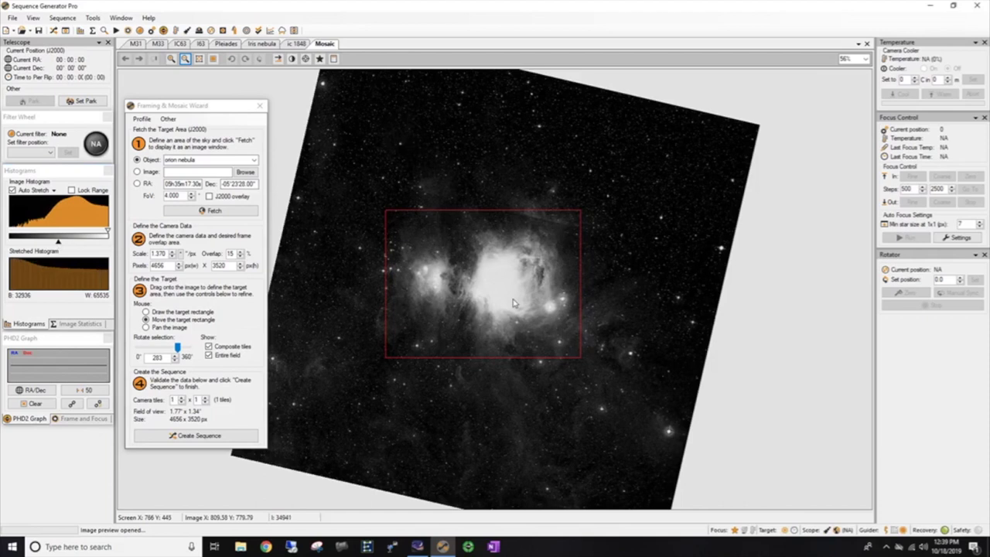
left_click(494, 295)
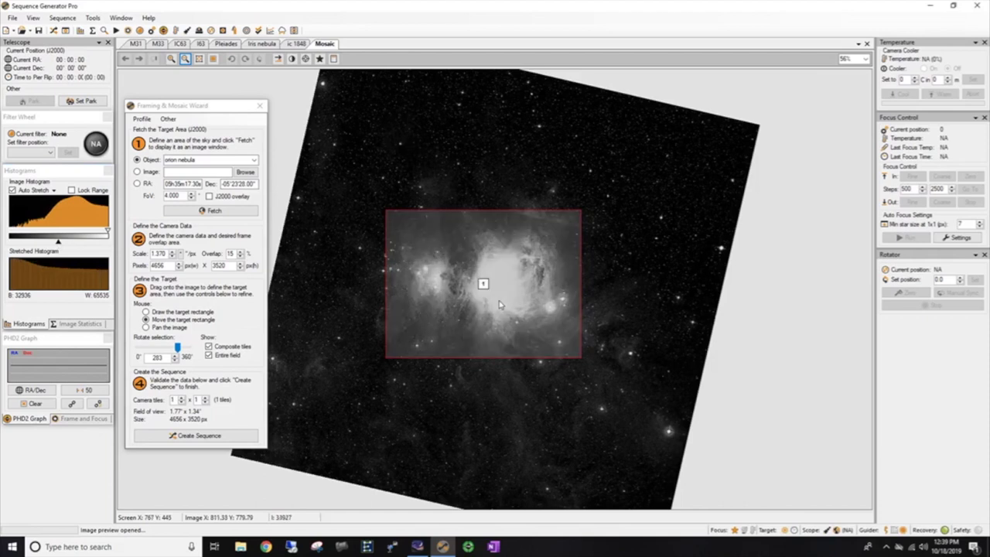
Create the framed target, renamed with a capital O to 'Orion nebula', and confirm it.
left_click(178, 434)
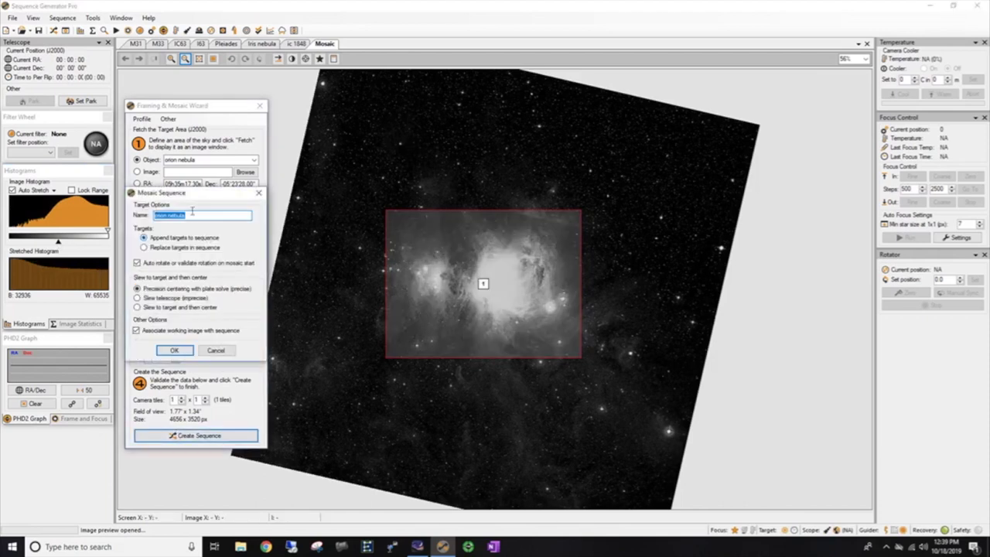
left_click(188, 215)
key("Home")
key("Delete")
type("O")
left_click(174, 350)
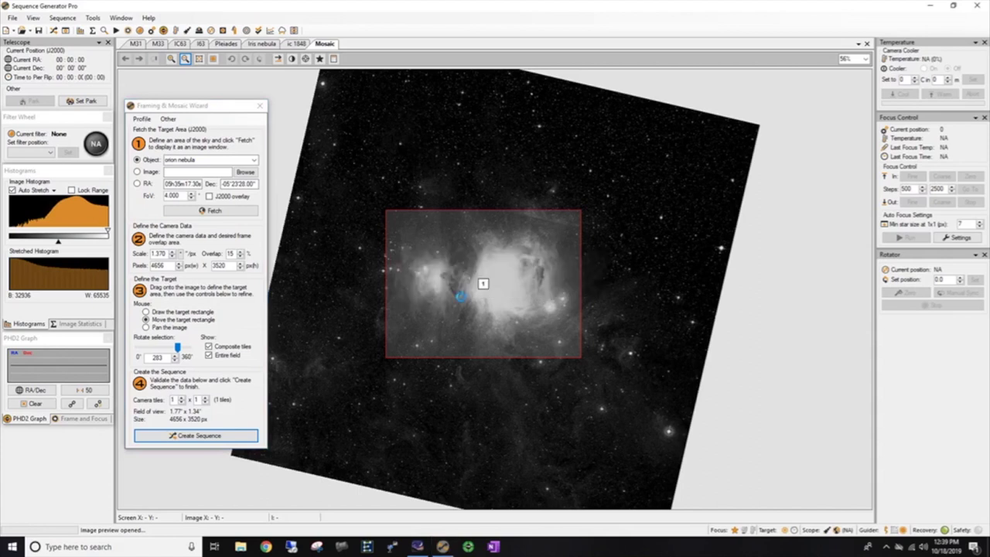
left_click(534, 308)
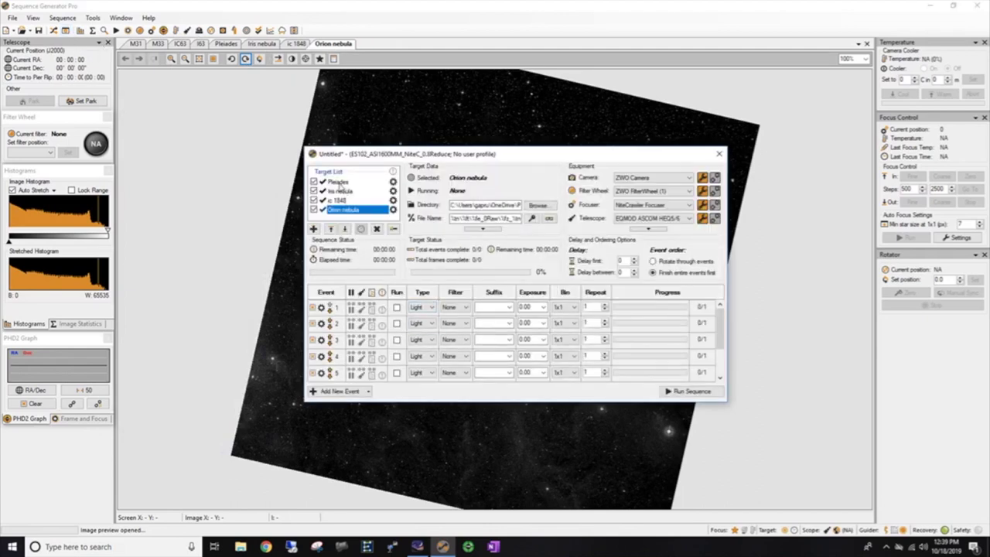
Review the Iris nebula, ic 1848 and Orion nebula entries in the Target List.
left_click(349, 192)
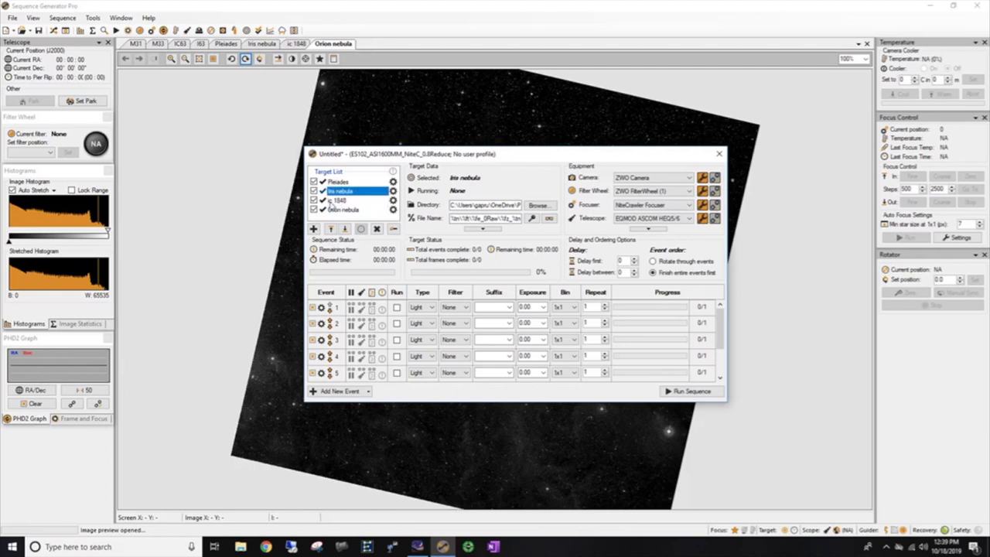
left_click(335, 203)
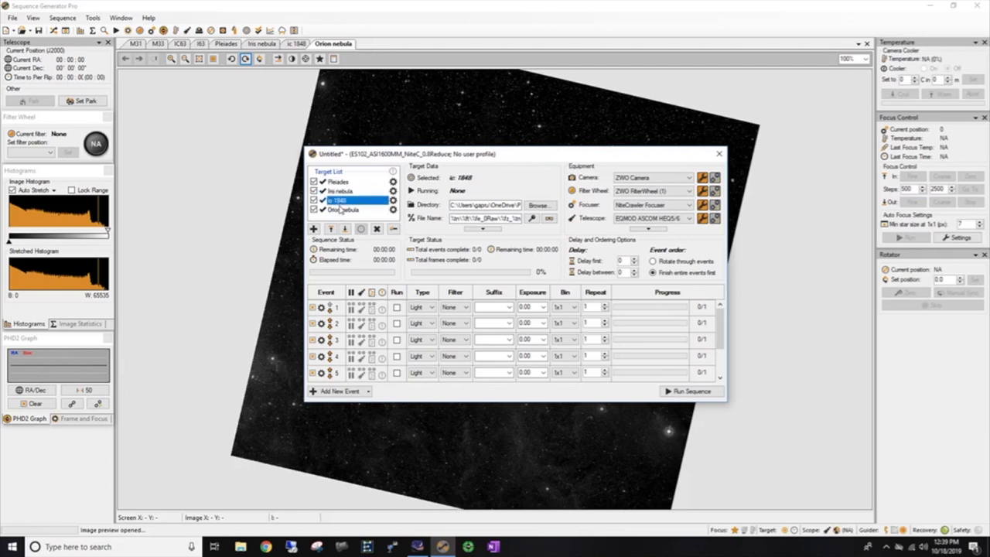
left_click(340, 210)
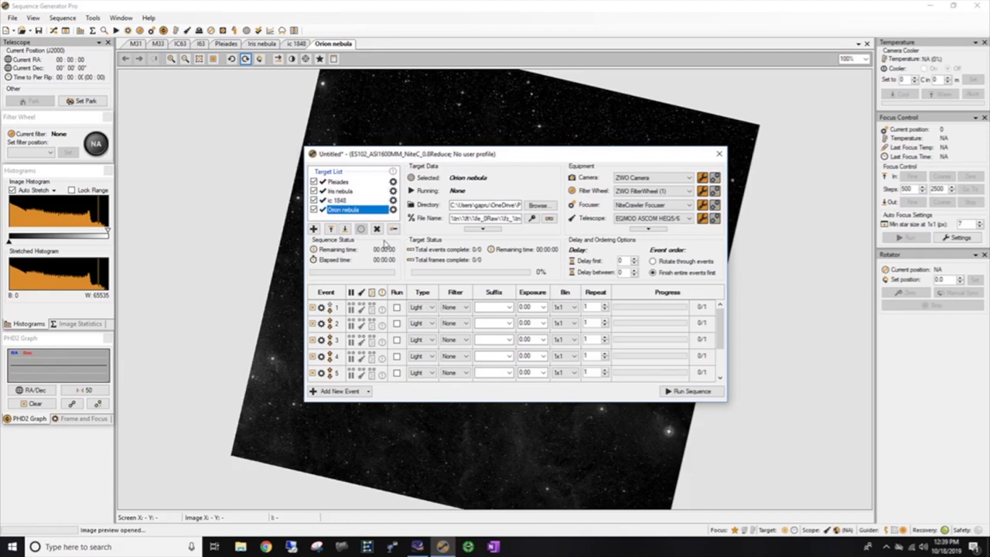